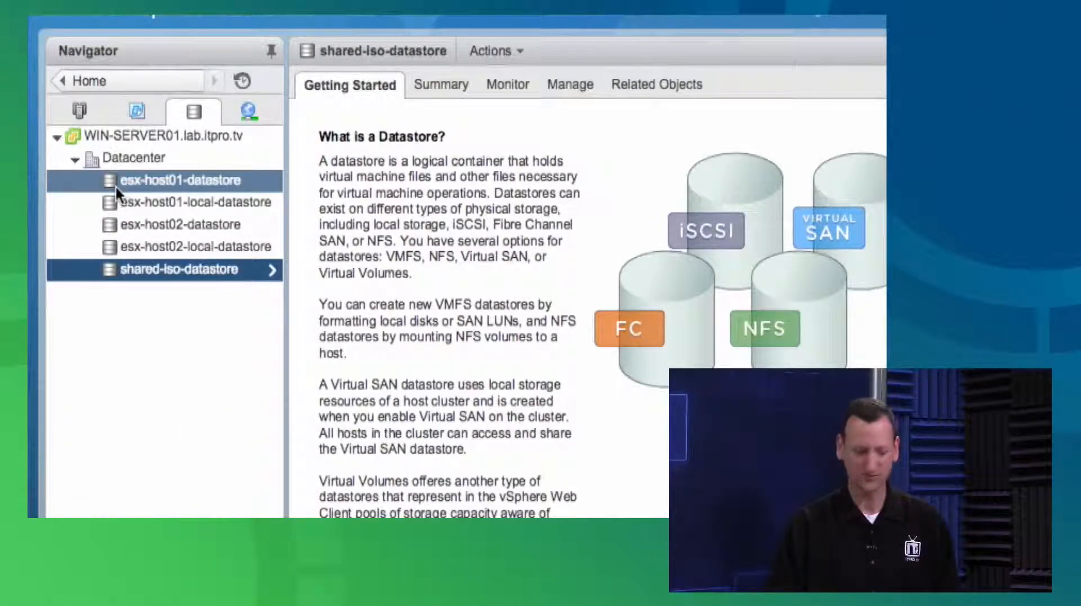
# Examine the Datacenter's options for creating a new virtual machine, plus the VM and host inventories
pyautogui.click(121, 160)
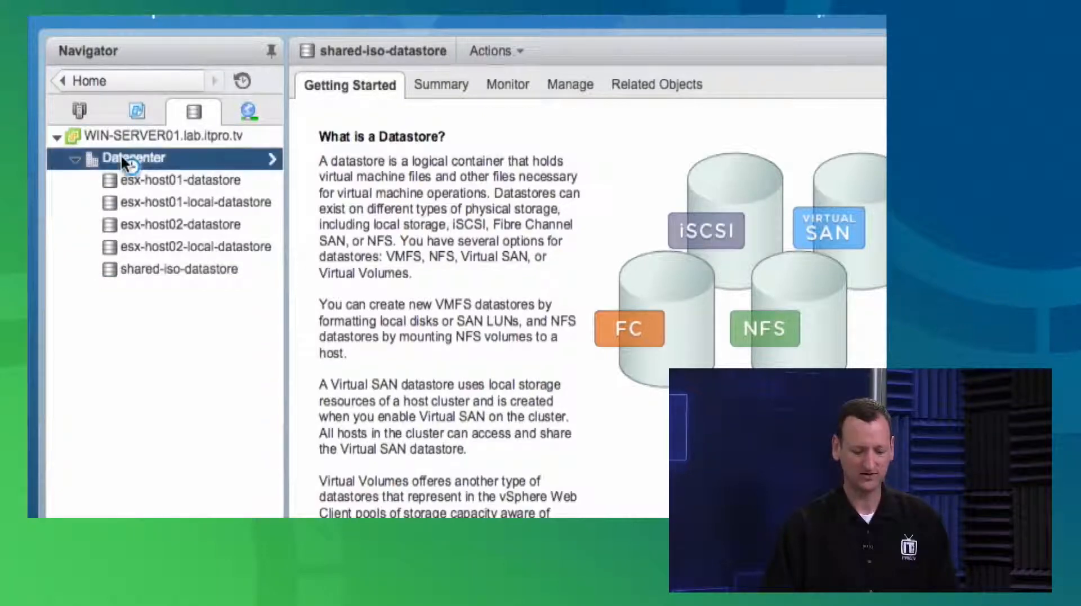
pyautogui.rightClick(122, 159)
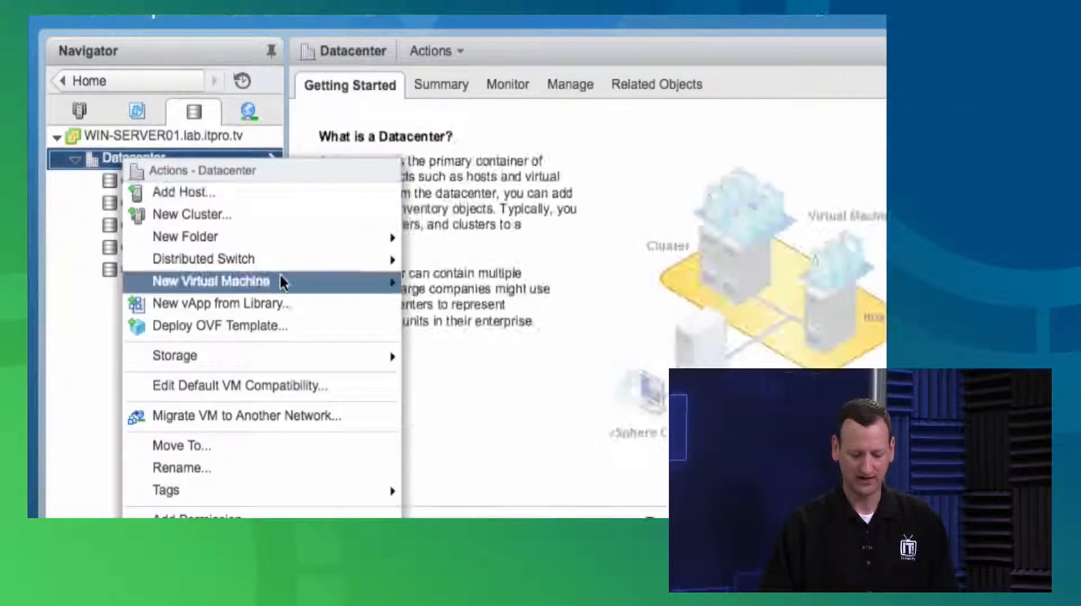
pyautogui.moveTo(323, 366)
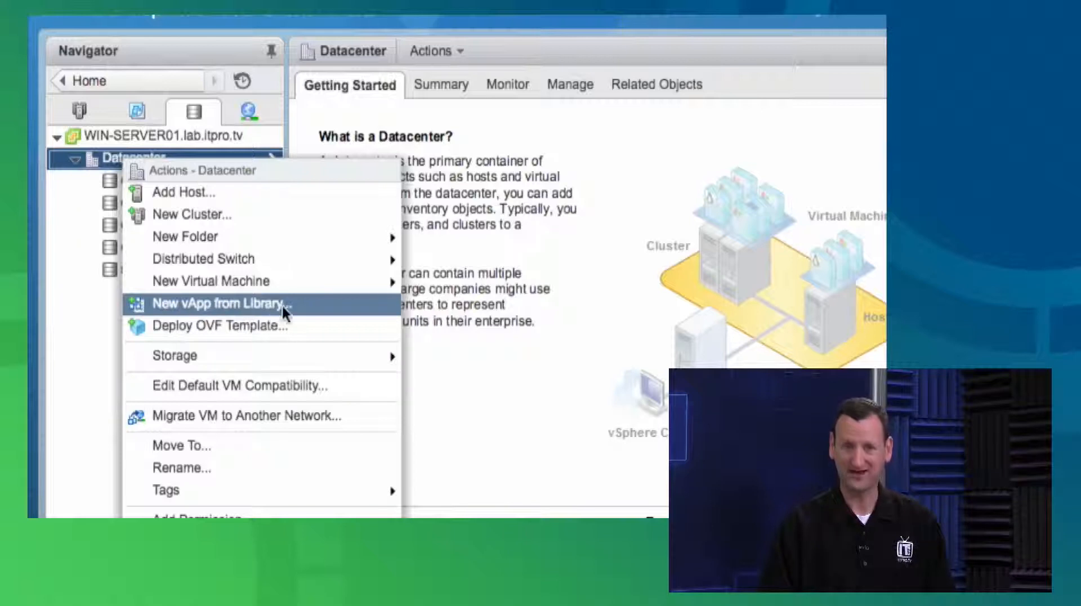
pyautogui.moveTo(355, 281)
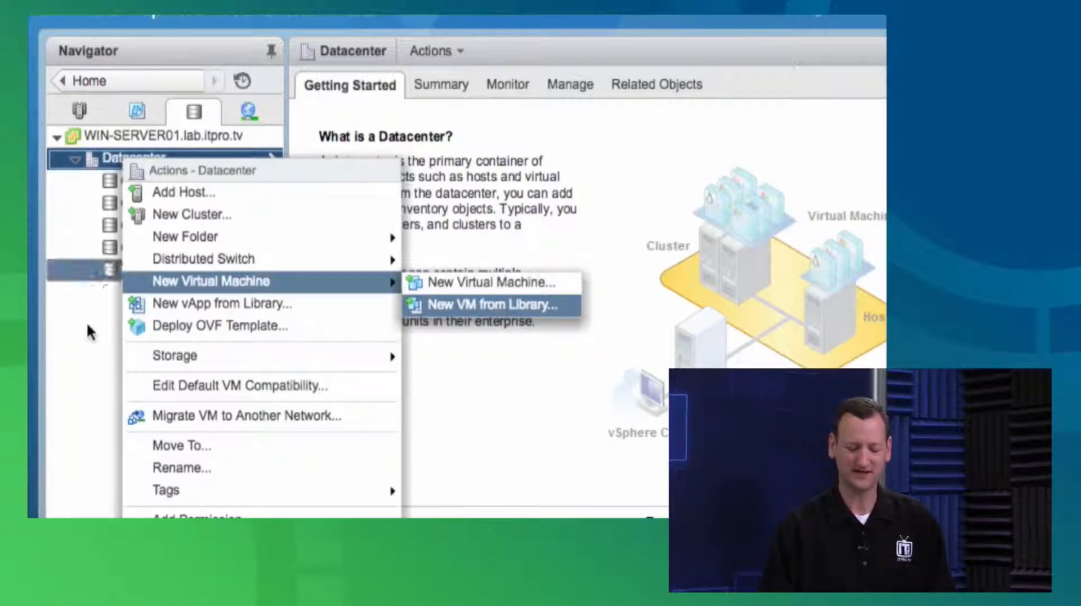
pyautogui.click(84, 342)
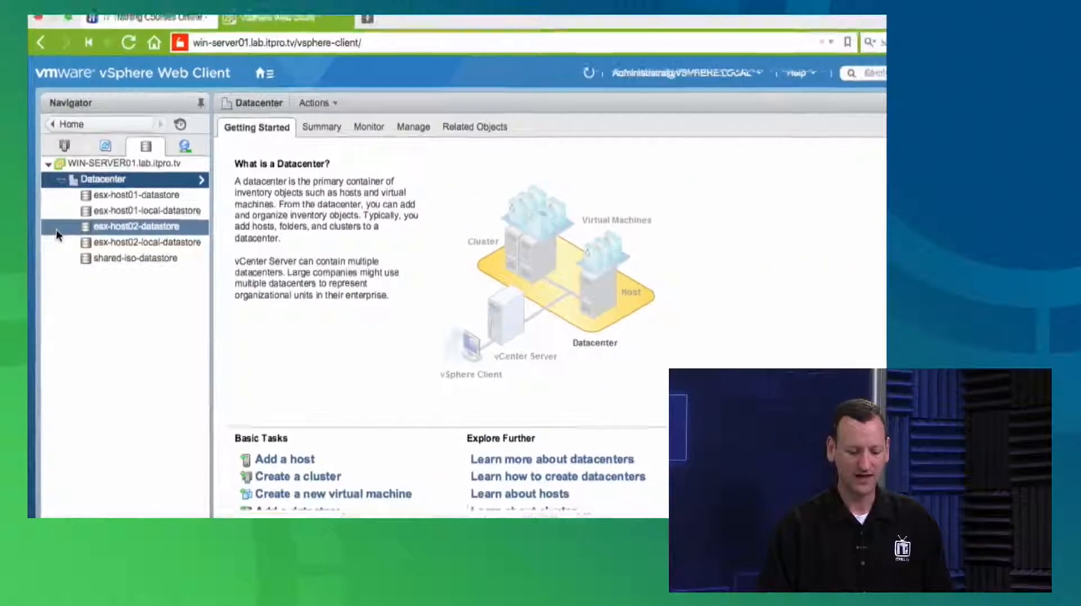
pyautogui.click(100, 144)
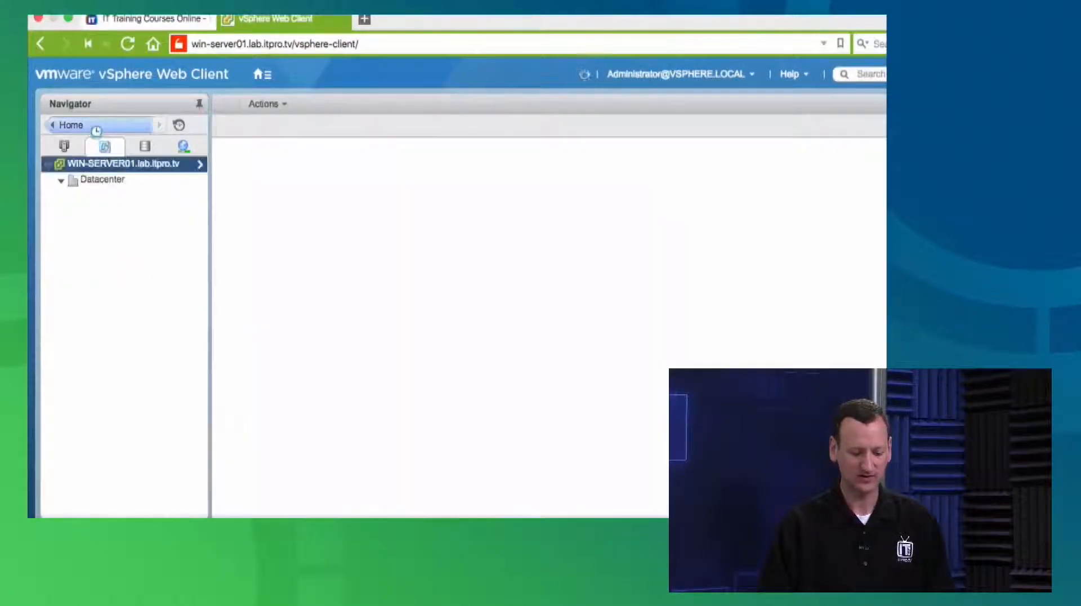
pyautogui.click(79, 142)
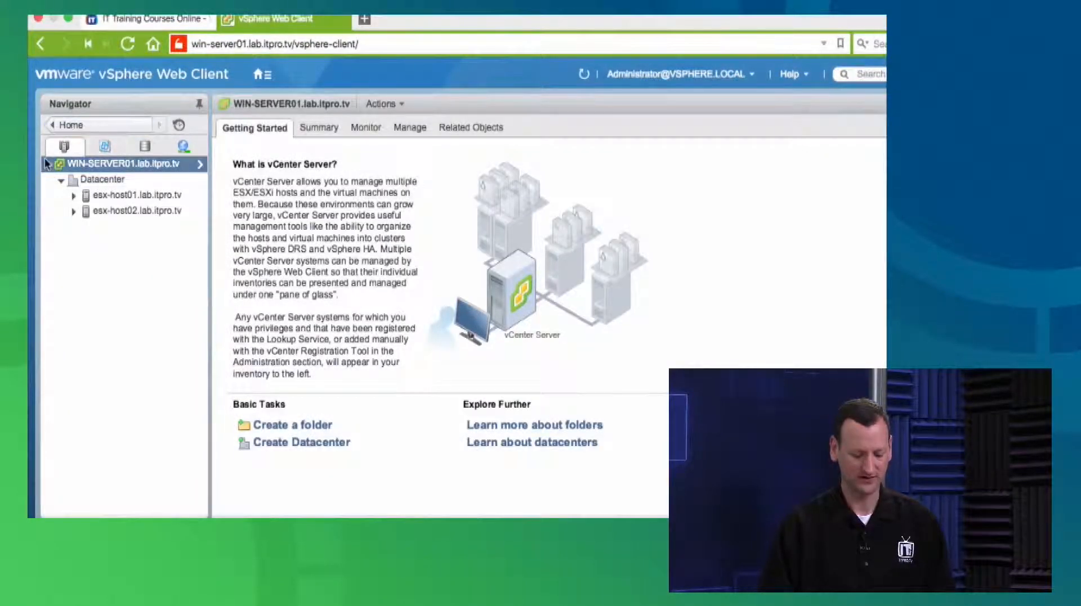
# Go to the Content Libraries inventory and start creating a new content library
pyautogui.click(115, 135)
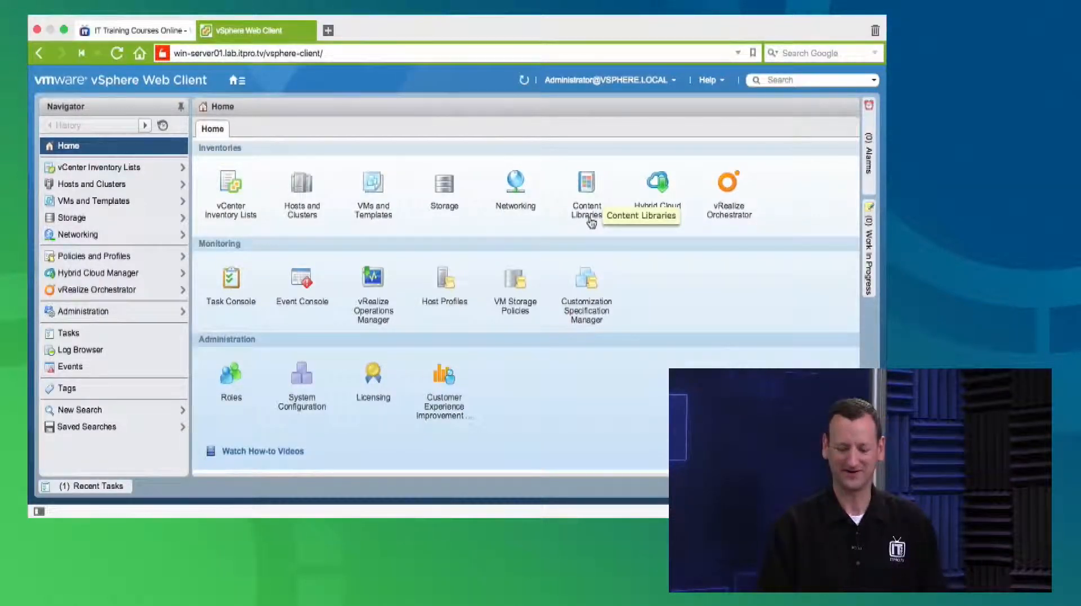
pyautogui.click(589, 182)
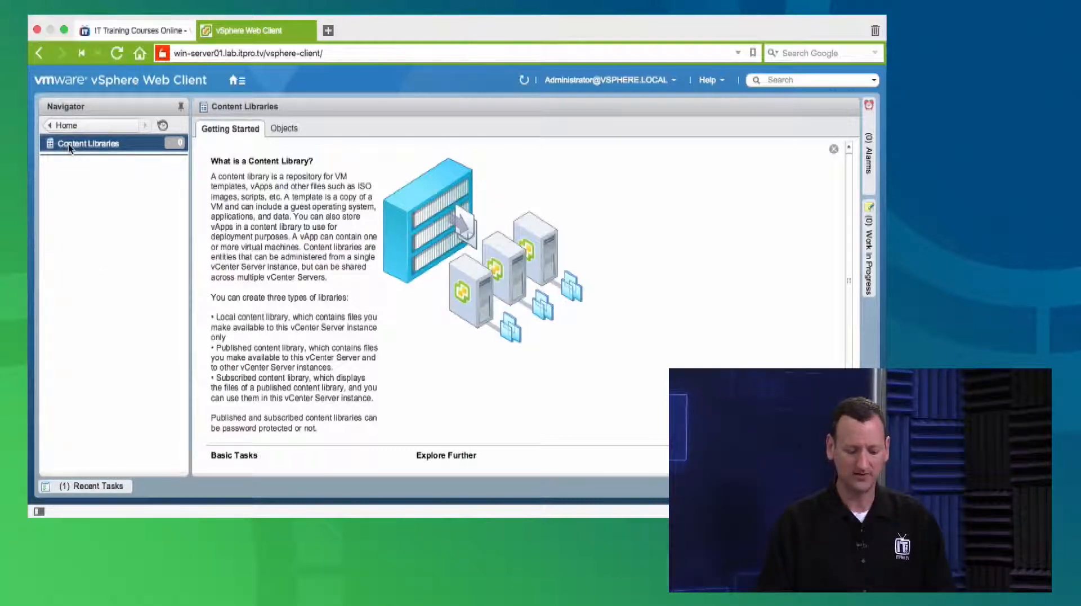
pyautogui.scroll(-3, 354, 345)
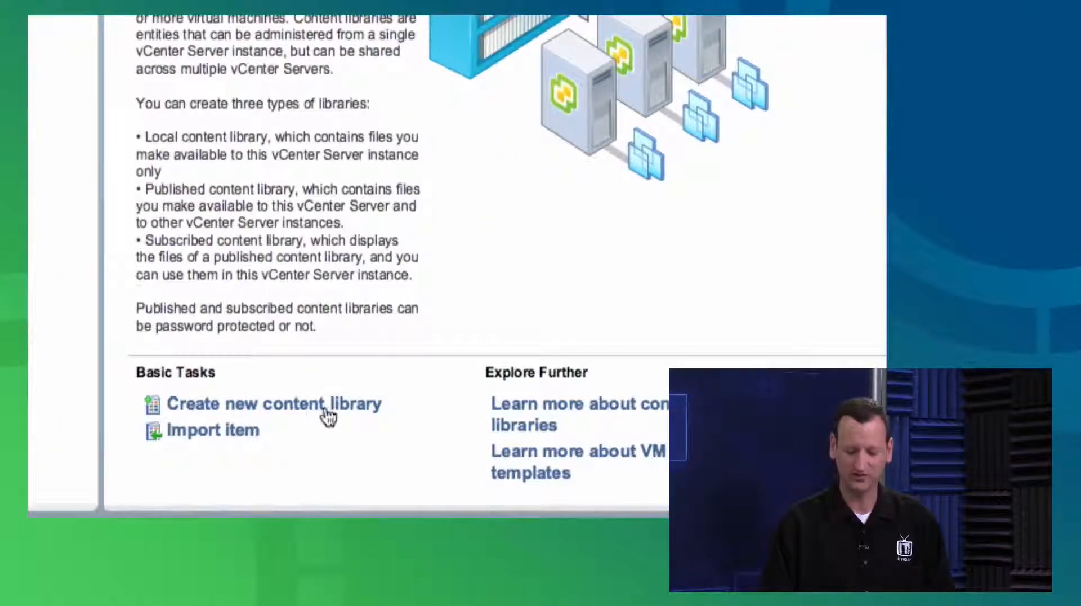
pyautogui.click(328, 416)
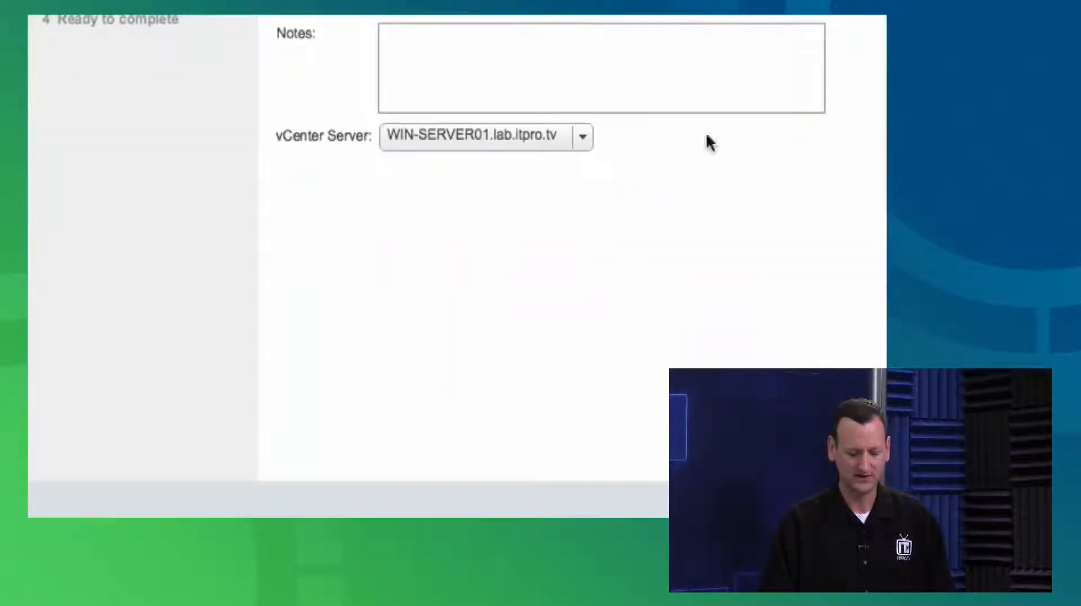
# Name the new library DevTeamLibrary and use WIN-SERVER01.lab.itpro.tv as its vCenter Server
pyautogui.click(474, 110)
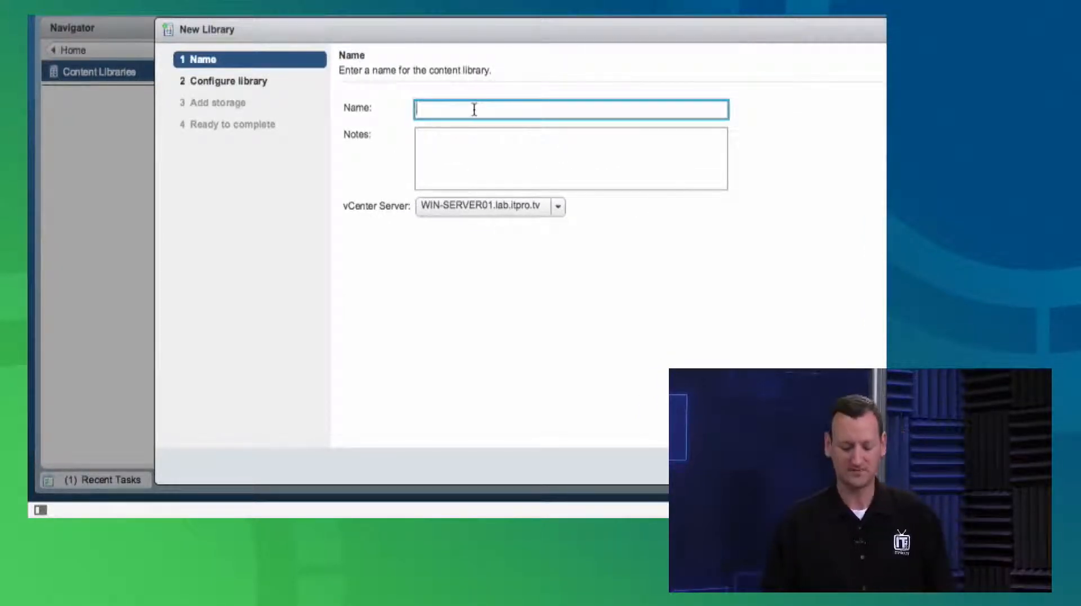
pyautogui.write('DevTeamLibrary')
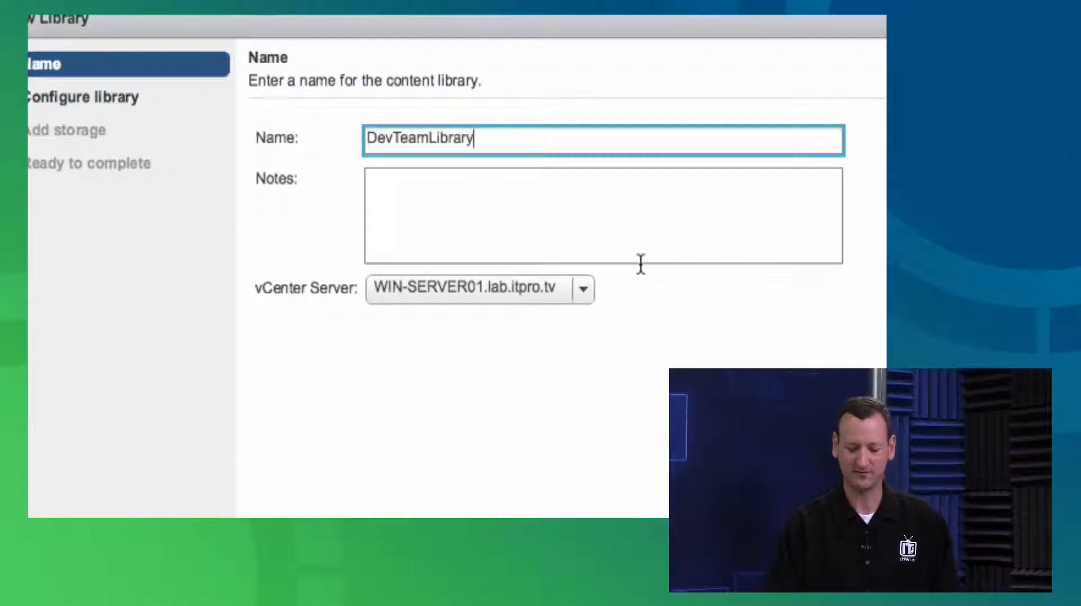
pyautogui.click(422, 299)
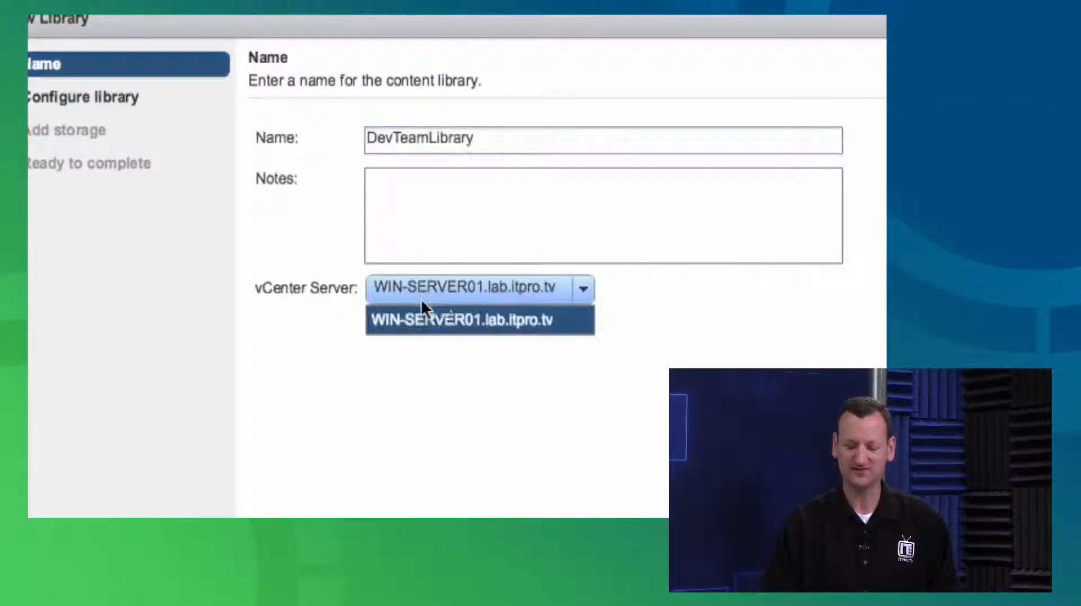
pyautogui.click(552, 300)
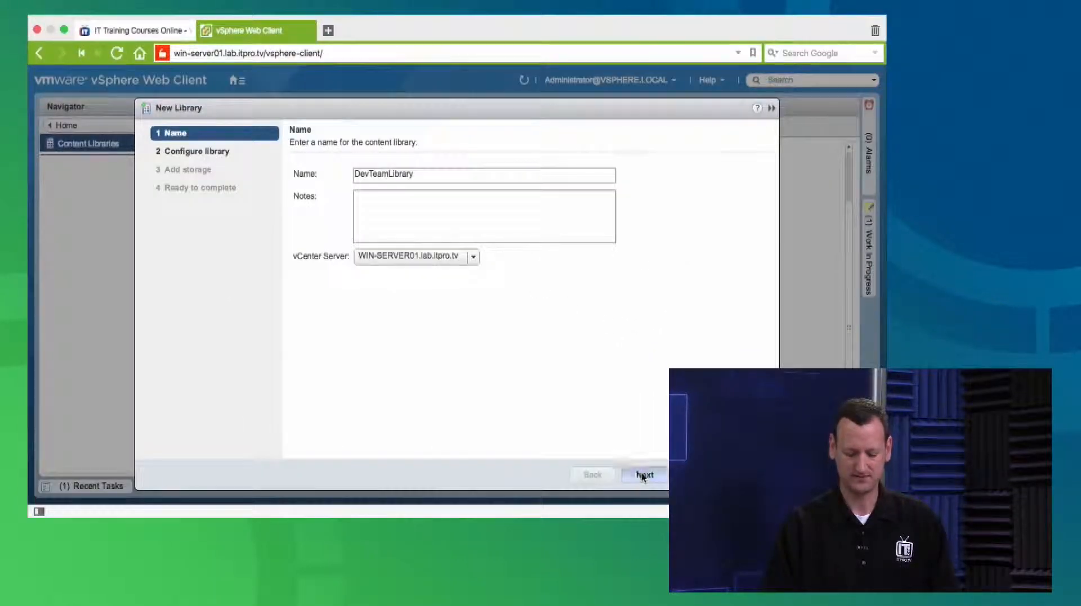
pyautogui.click(643, 475)
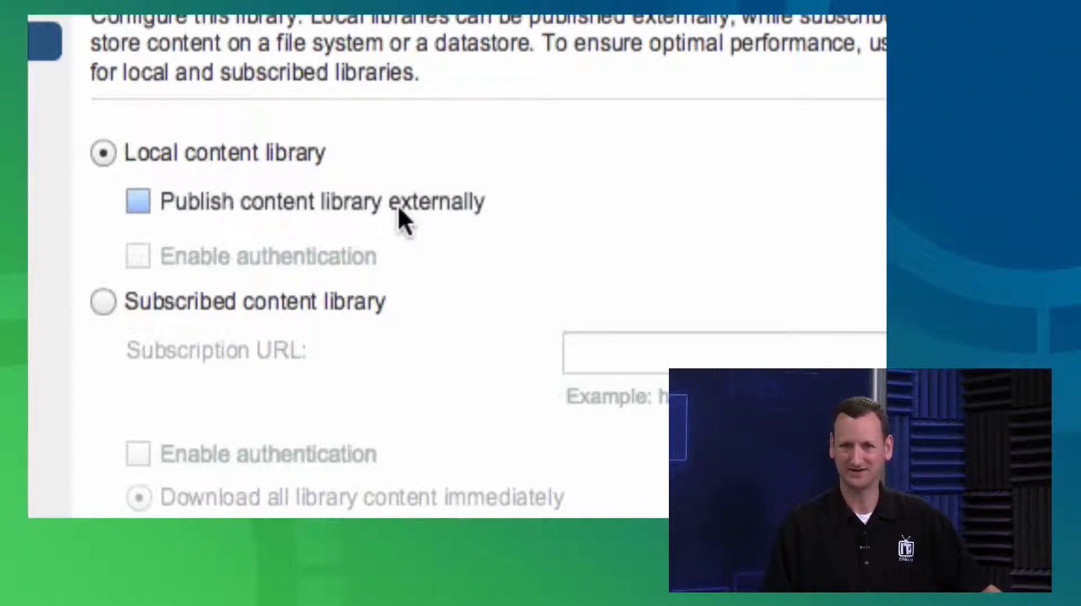
# Configure the library as a local content library without external publishing
pyautogui.click(341, 201)
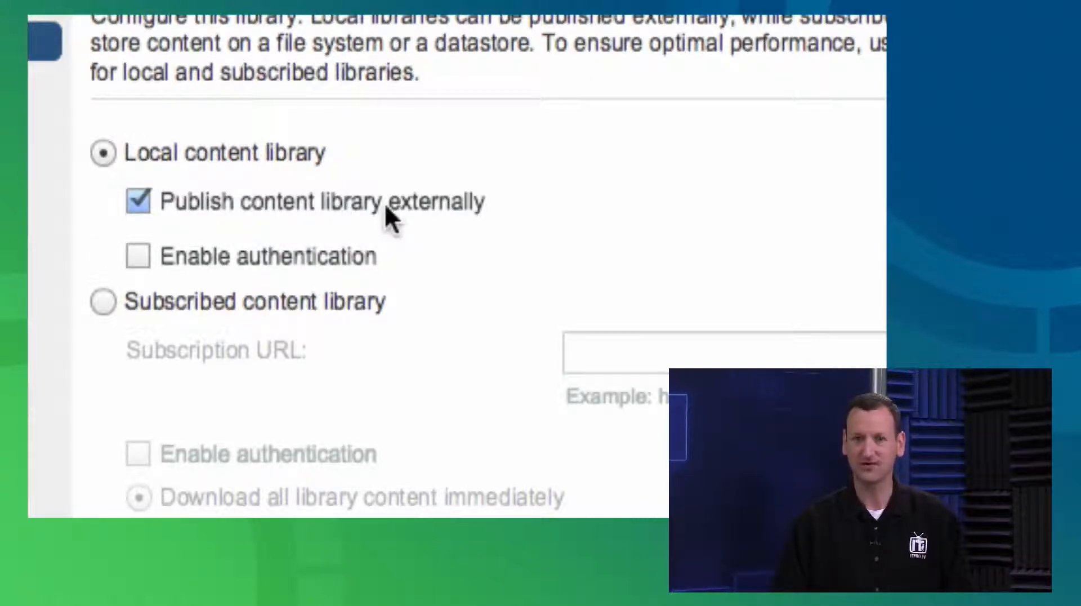
pyautogui.click(325, 203)
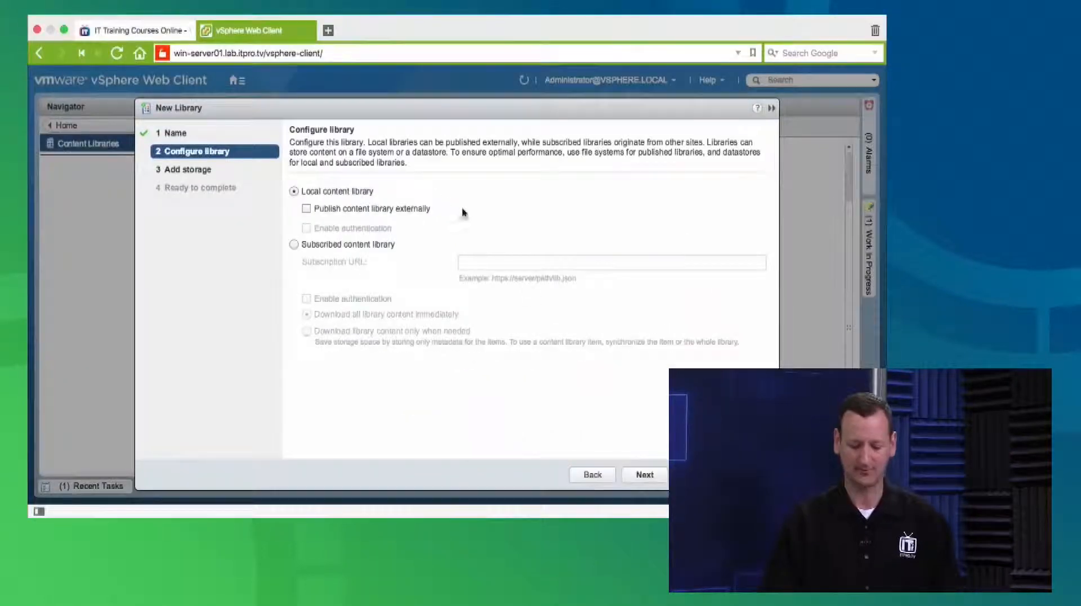
pyautogui.click(651, 476)
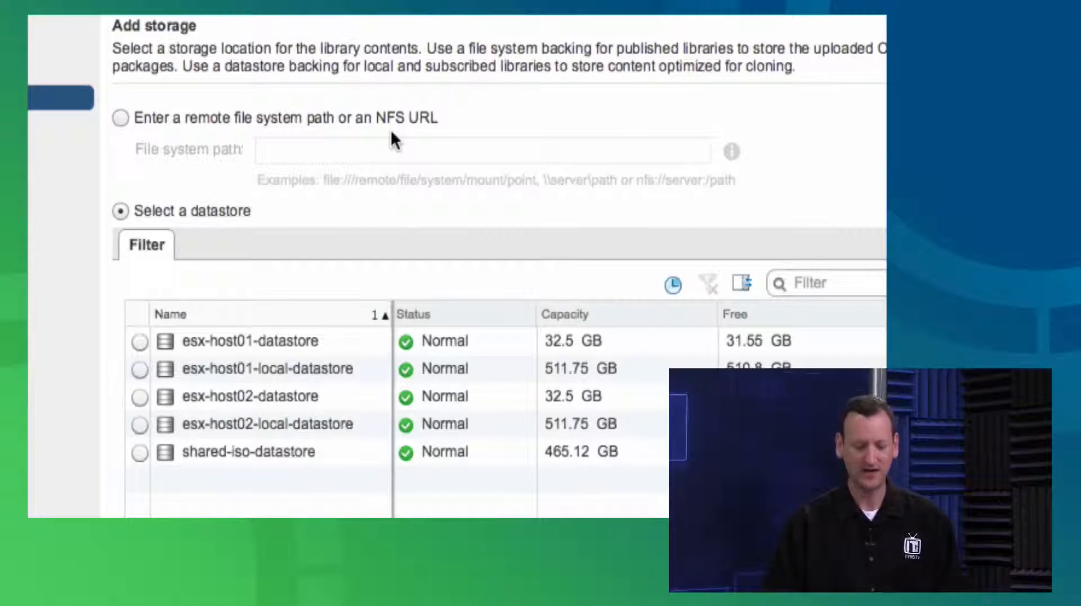
# Store the library on esx-host01-local-datastore and finish creating it
pyautogui.scroll(-2, 264, 423)
pyautogui.scroll(-1, 264, 394)
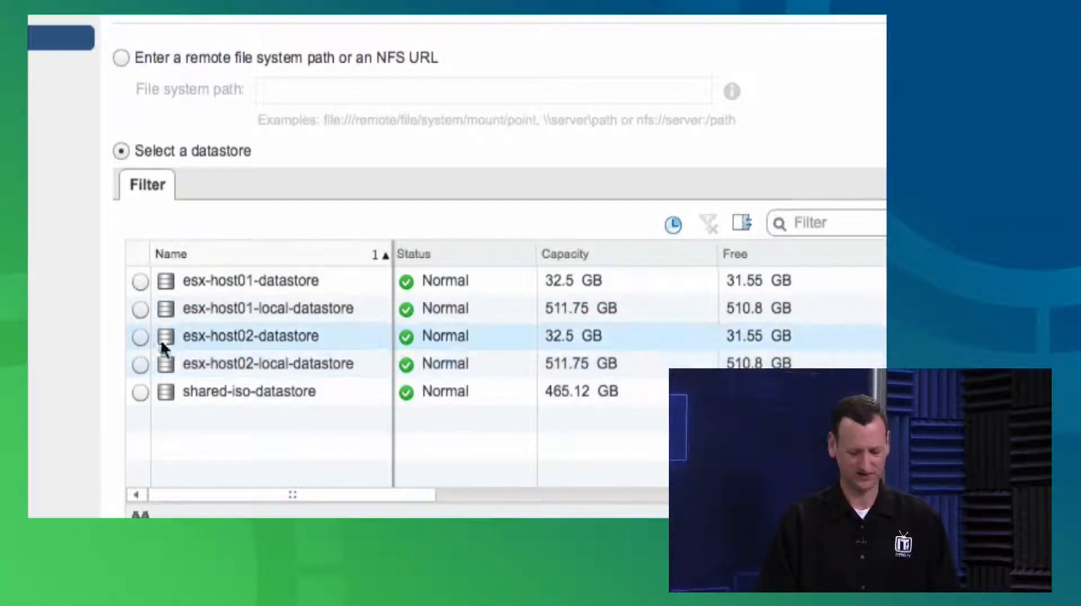
pyautogui.click(135, 309)
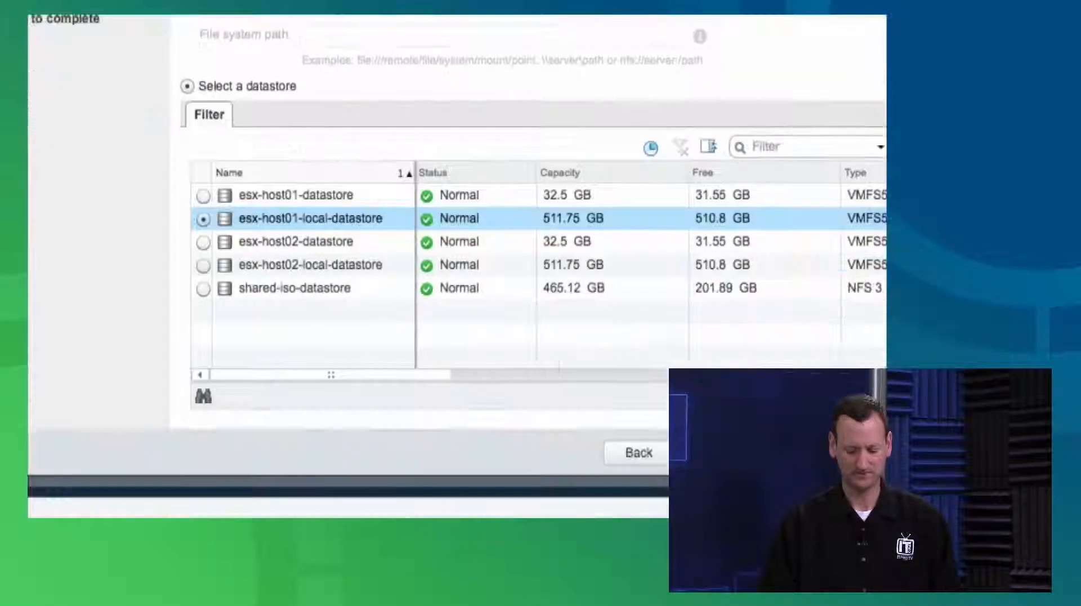
pyautogui.click(713, 453)
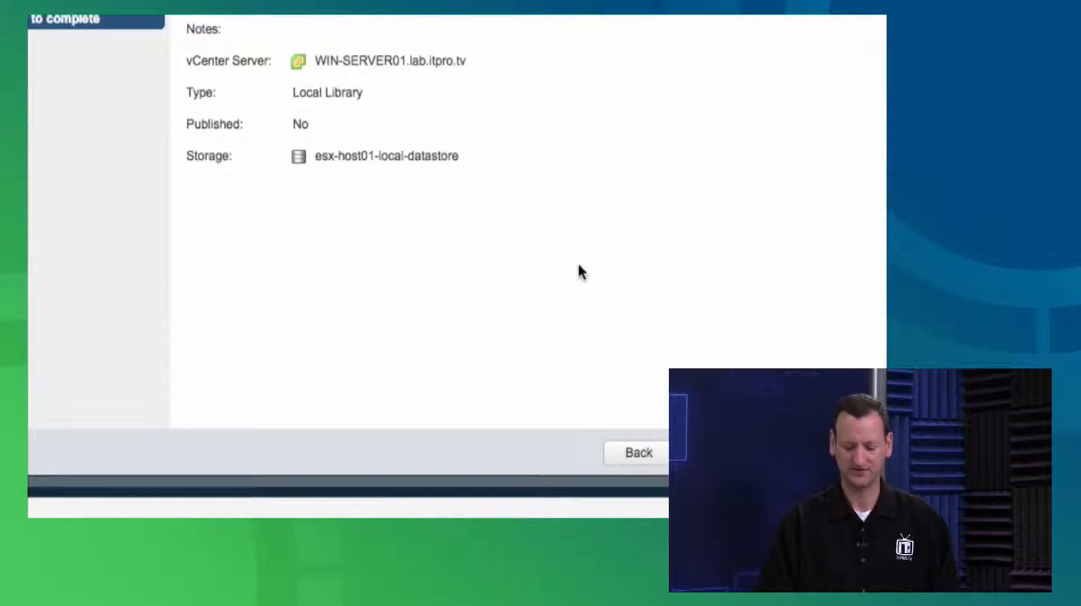
pyautogui.click(786, 453)
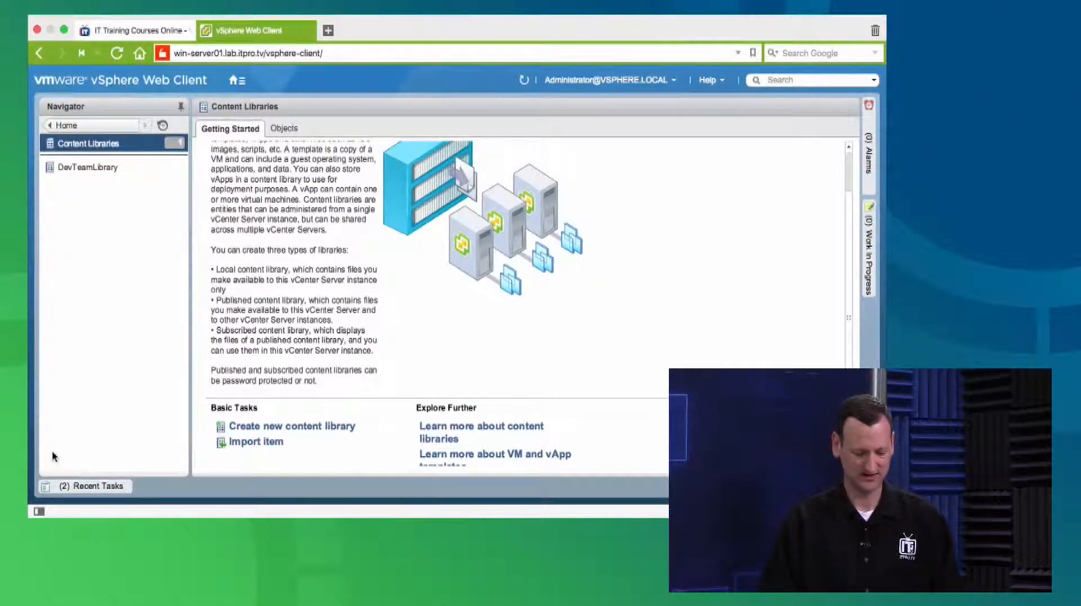
# View the templates and other item types held in DevTeamLibrary
pyautogui.click(85, 167)
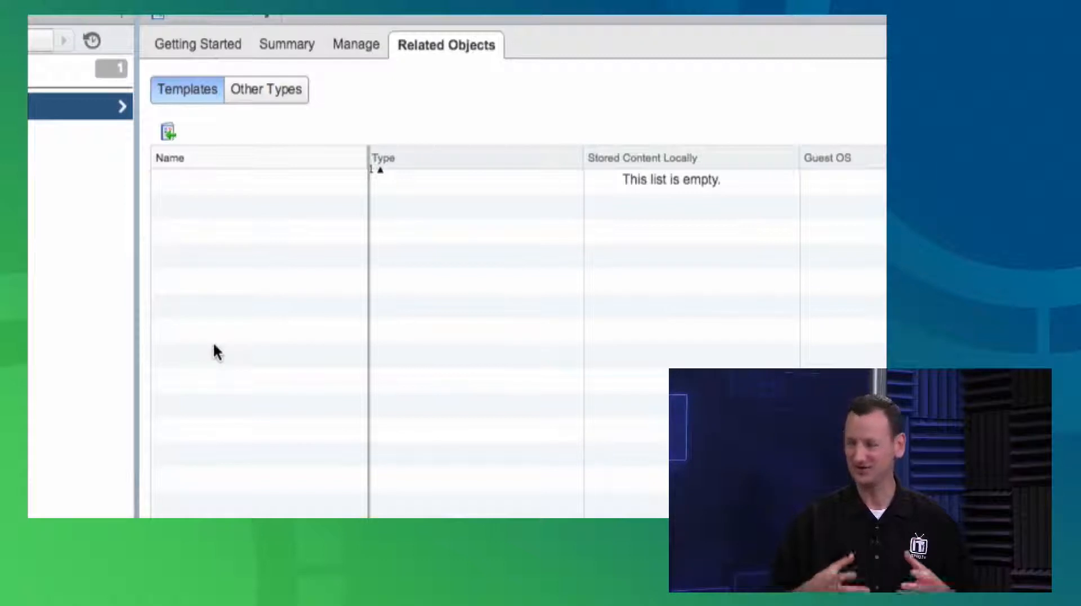
pyautogui.click(266, 94)
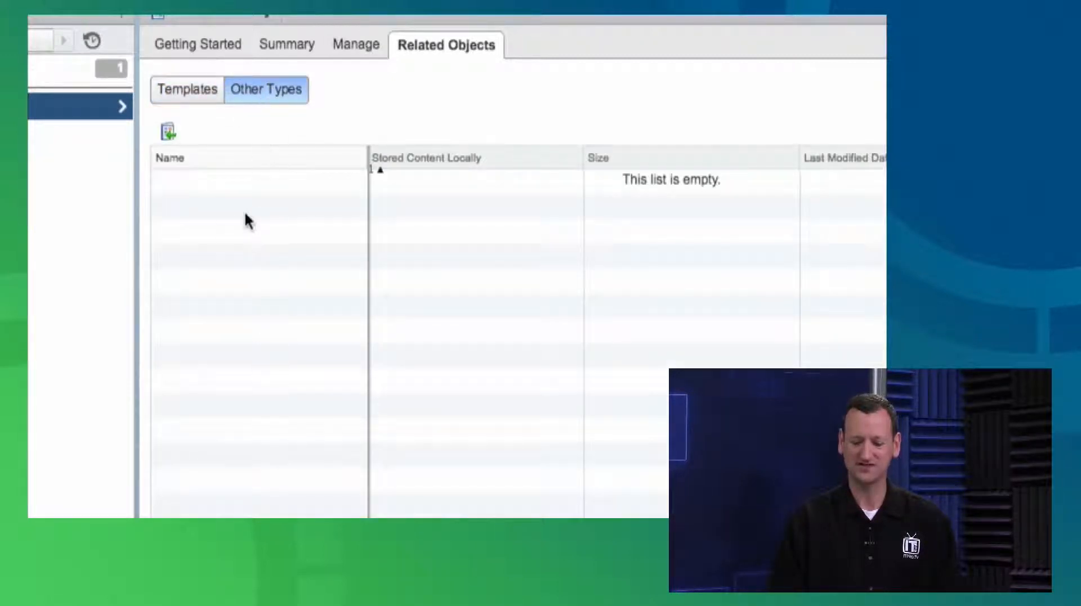
pyautogui.click(185, 97)
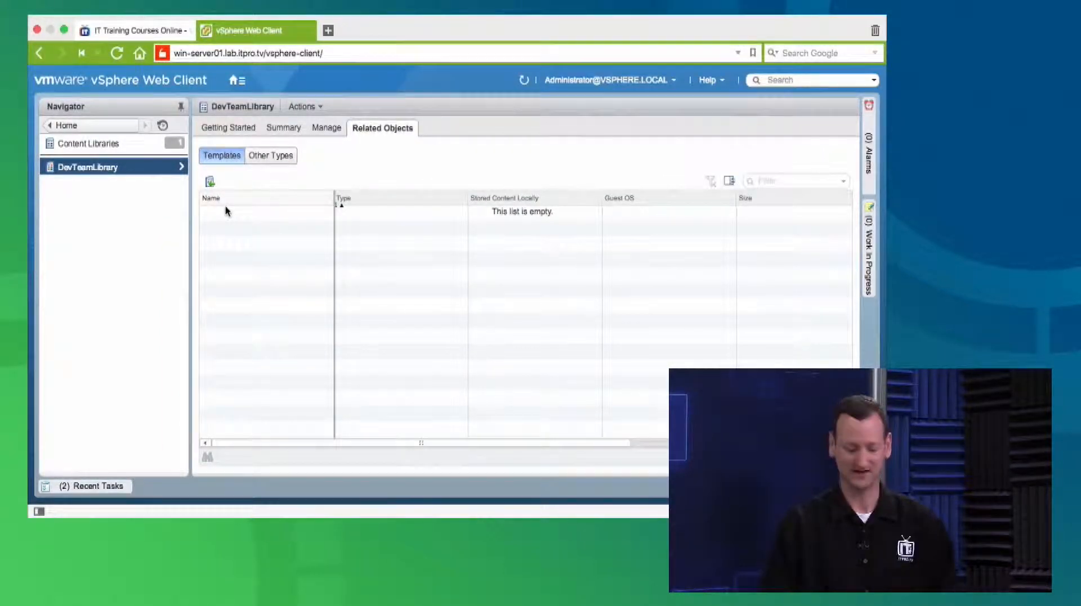
# Review the URL and local file source options for importing an item into DevTeamLibrary, then cancel the import
pyautogui.click(210, 183)
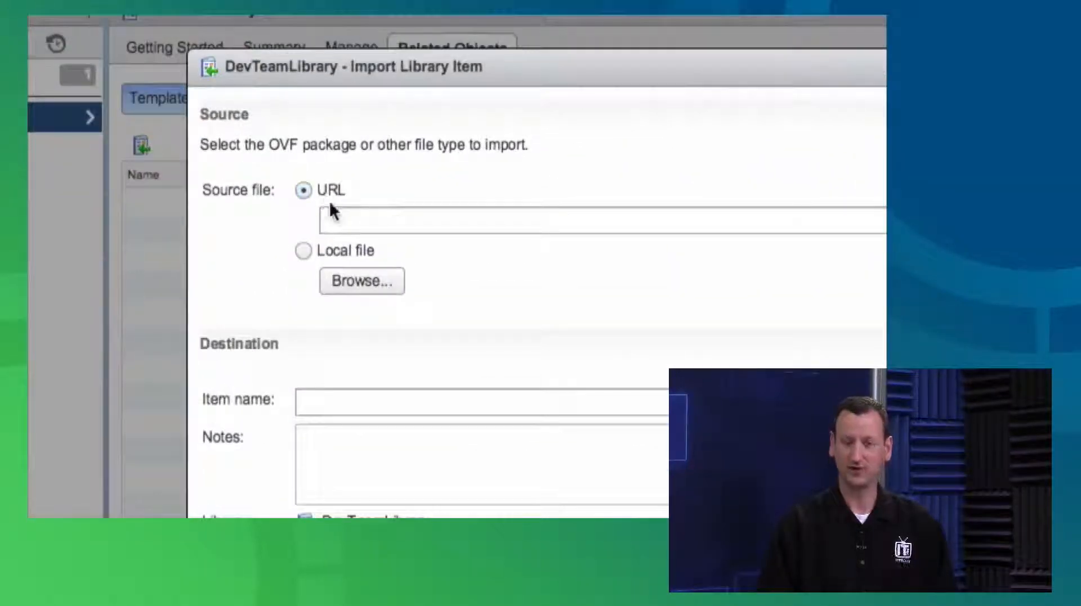
pyautogui.click(306, 251)
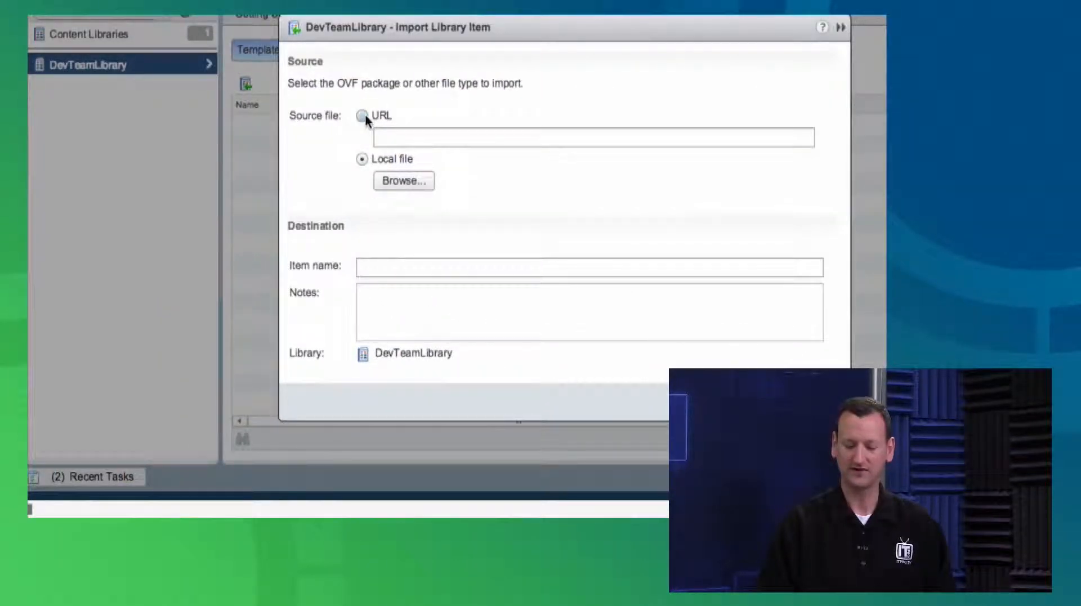
pyautogui.click(817, 402)
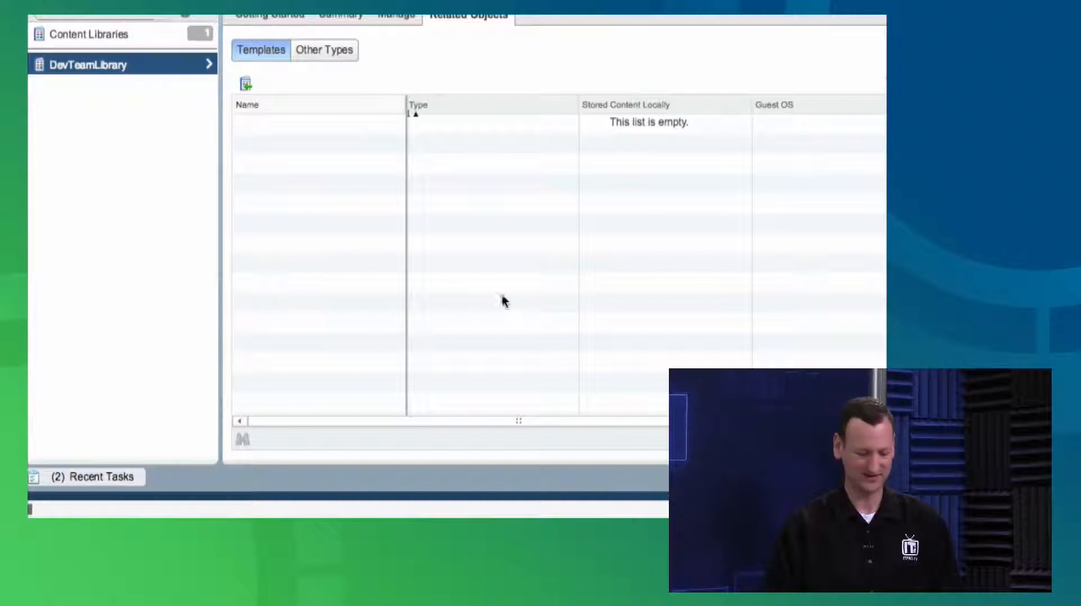
# Browse the files stored on shared-iso-datastore
pyautogui.click(66, 125)
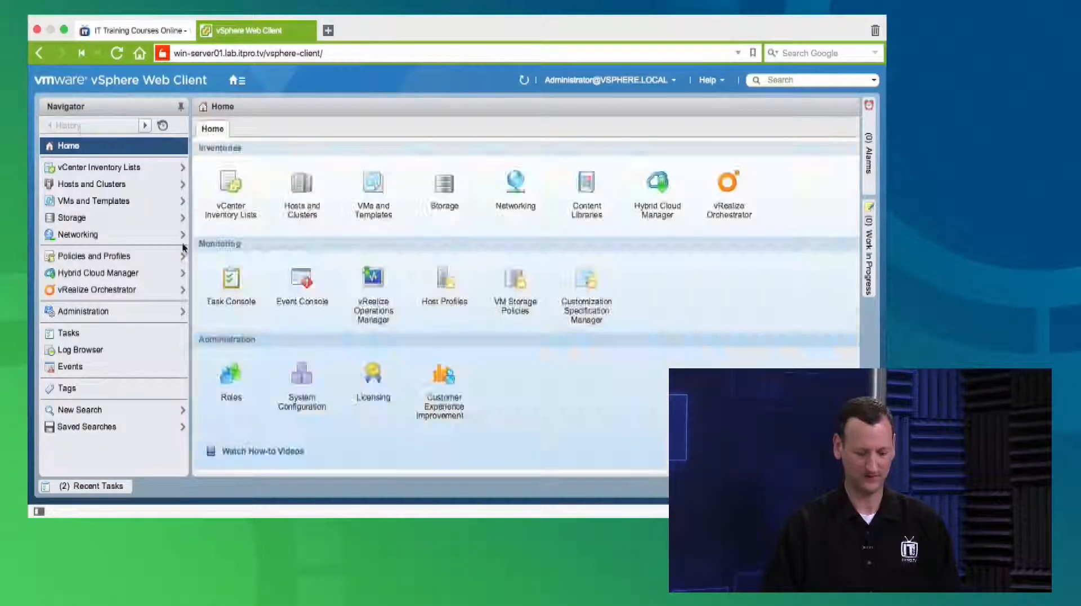
pyautogui.click(79, 217)
pyautogui.click(144, 244)
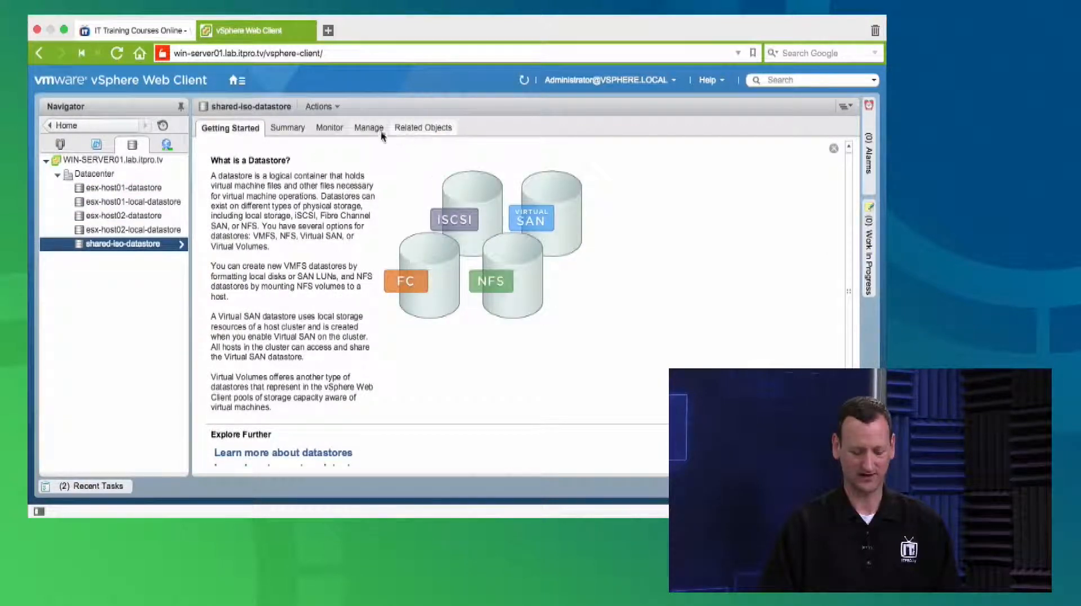
pyautogui.click(367, 127)
pyautogui.click(463, 156)
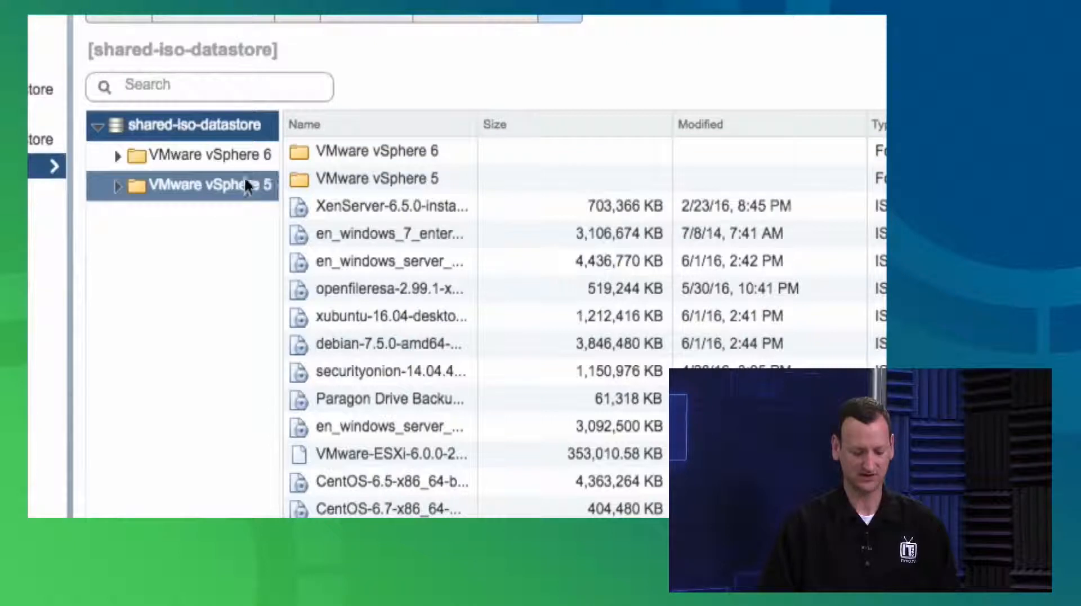
# Browse the VMware vSphere 6 folder on shared-iso-datastore and widen the name column to show the full file names
pyautogui.click(205, 159)
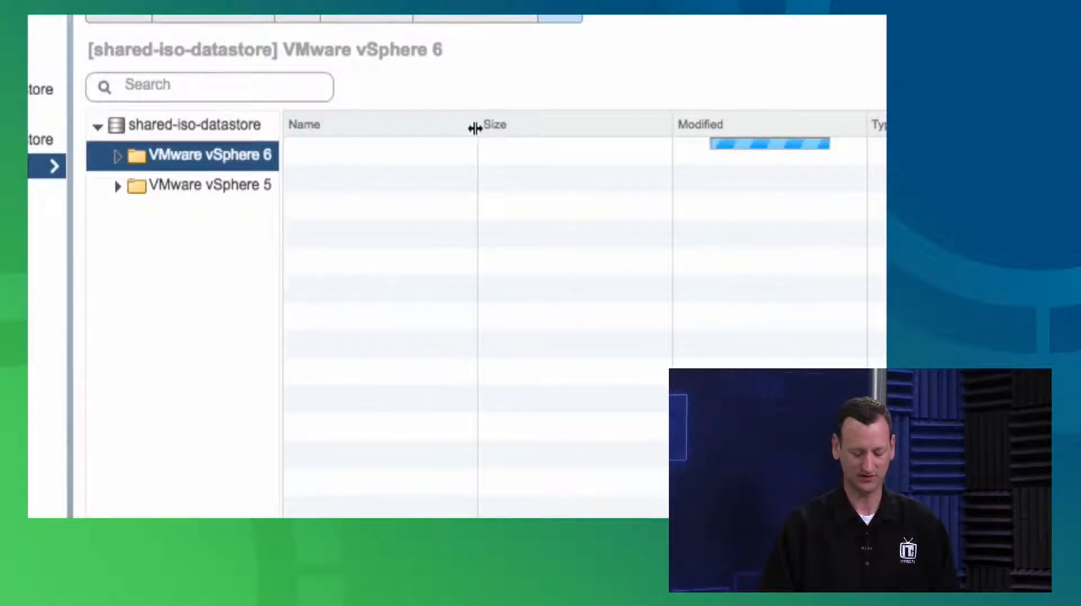
pyautogui.moveTo(478, 126); pyautogui.dragTo(689, 189)
pyautogui.click(606, 270)
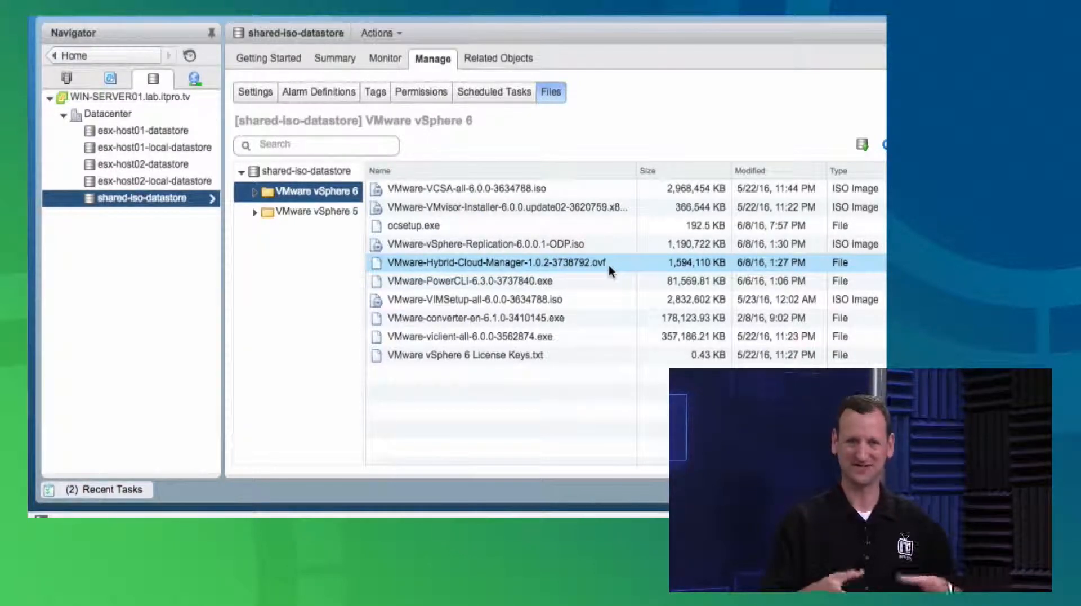
# Try copying VMware-Hybrid-Cloud-Manager-1.0.2-3738792.ovf to the contentlib folder on esx-host01-local-datastore, then cancel the copy
pyautogui.rightClick(528, 261)
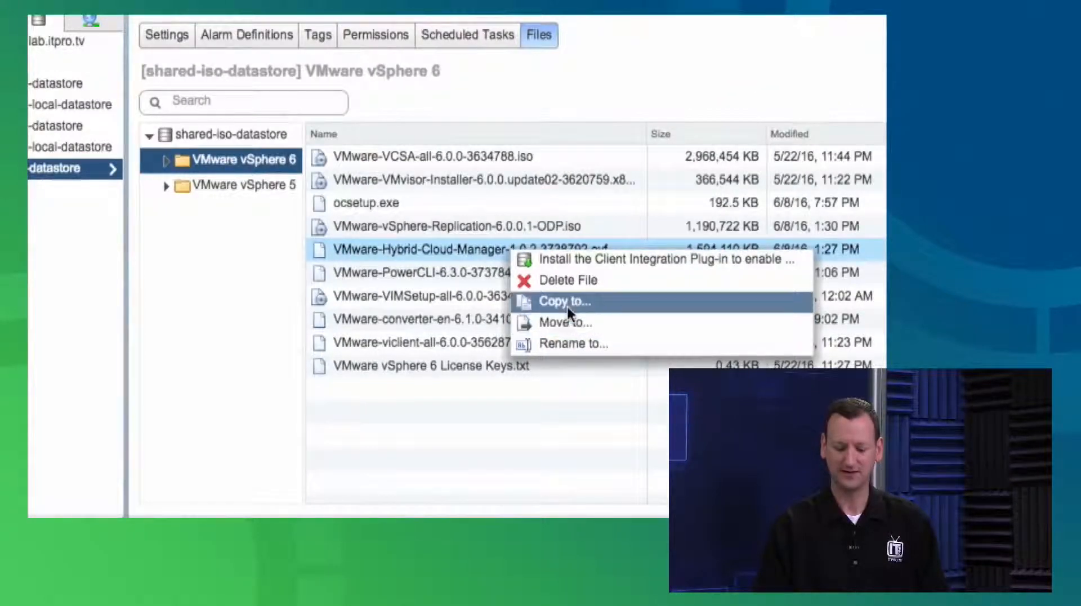
pyautogui.click(566, 306)
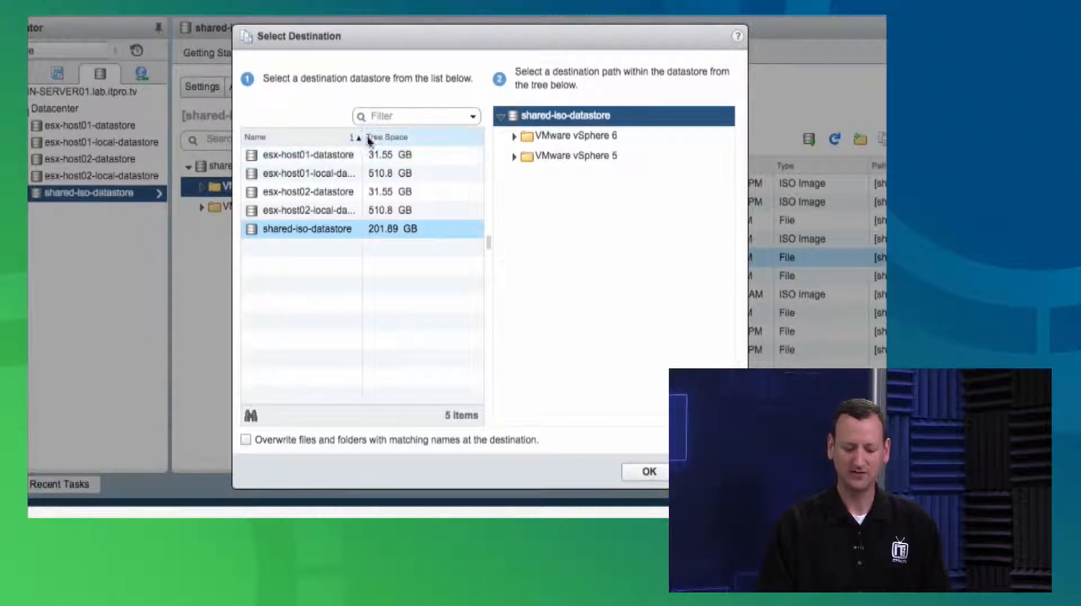
pyautogui.moveTo(362, 133); pyautogui.dragTo(437, 140)
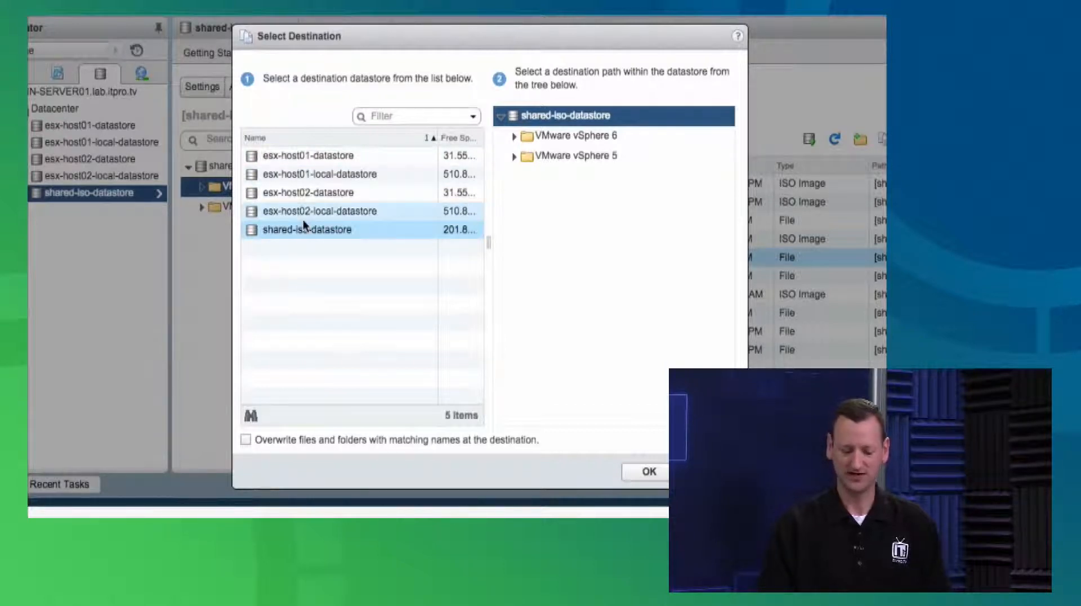
pyautogui.click(356, 174)
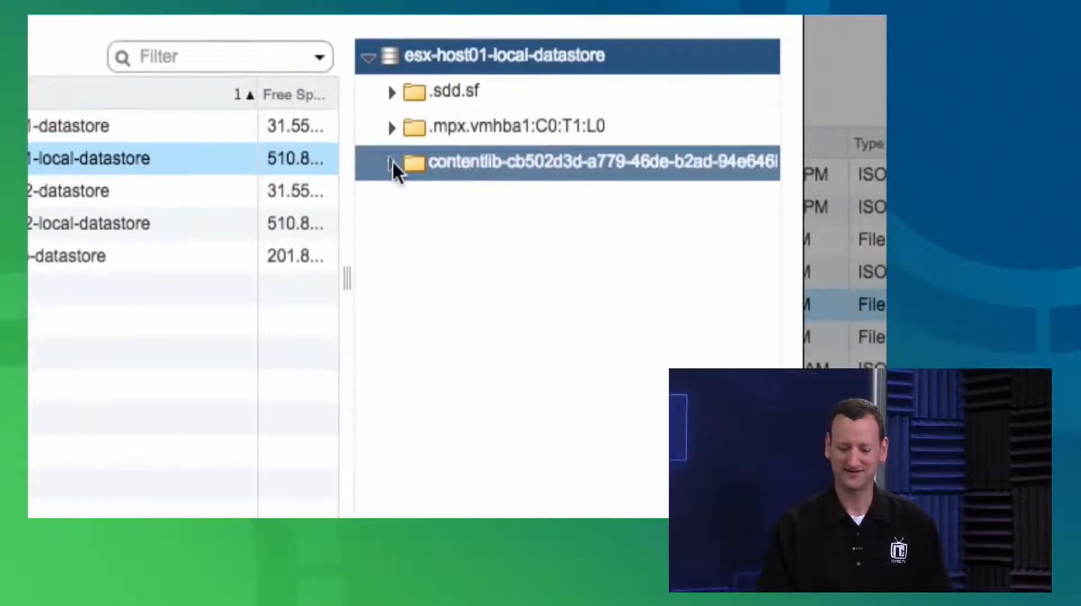
pyautogui.click(392, 162)
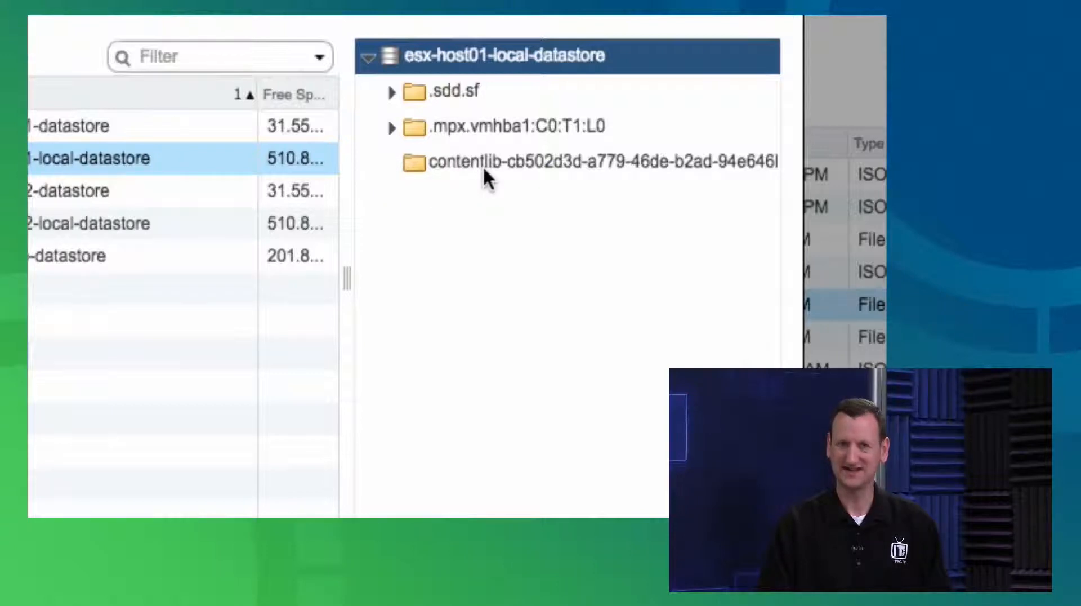
pyautogui.click(454, 167)
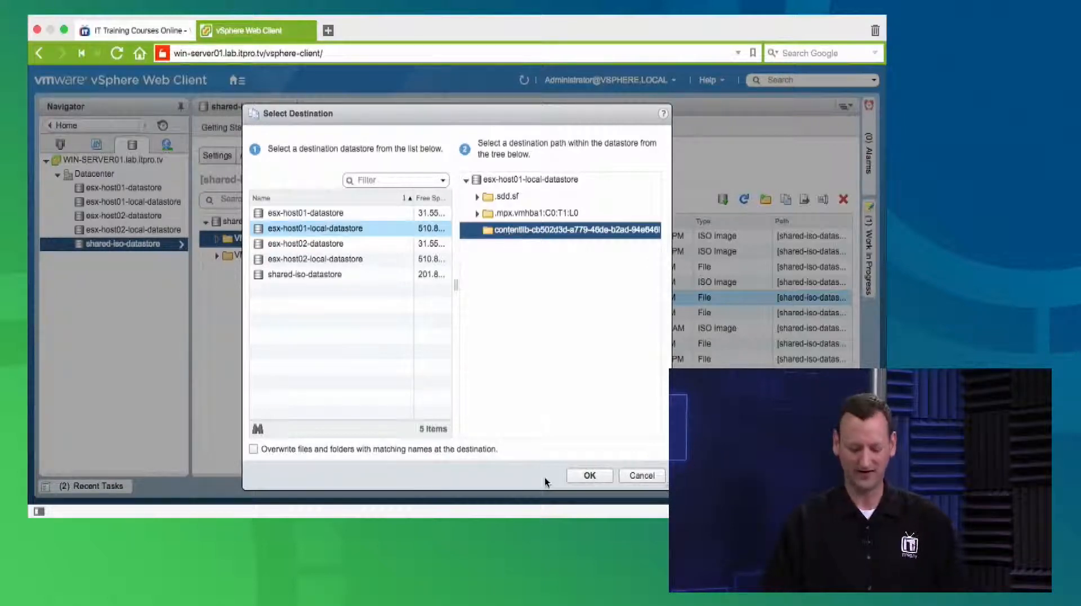
pyautogui.click(642, 475)
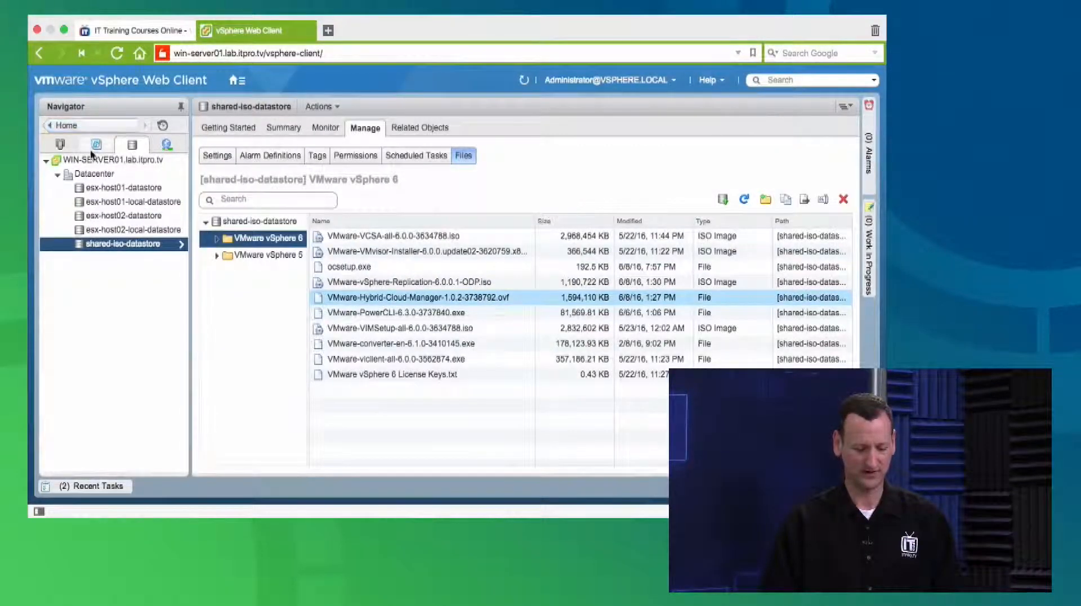
# Open DevTeamLibrary from the content libraries and try to import an item from a local file
pyautogui.click(68, 127)
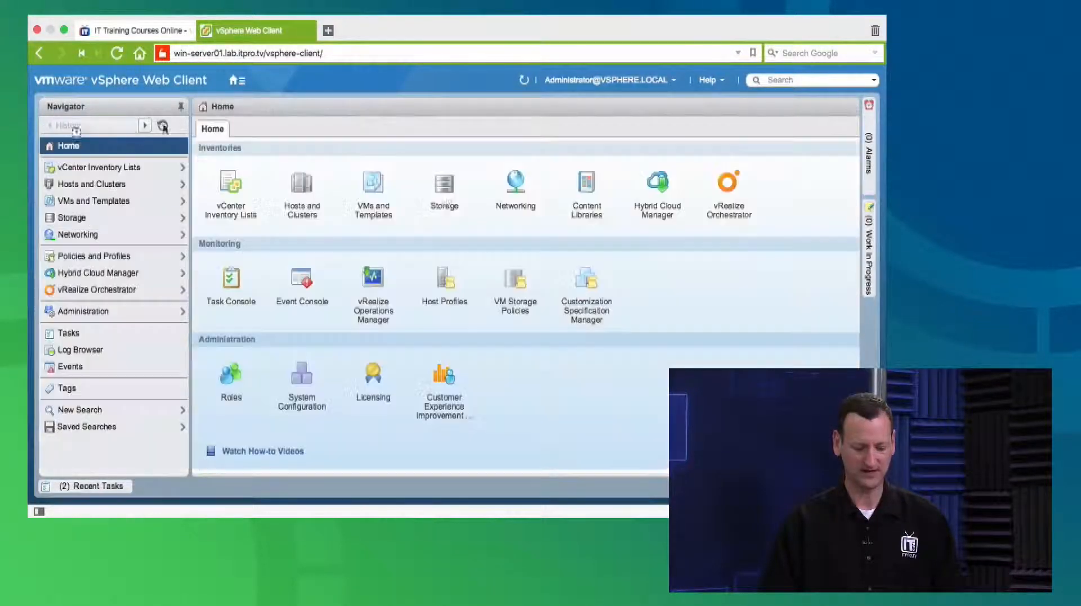
pyautogui.click(587, 184)
pyautogui.click(102, 168)
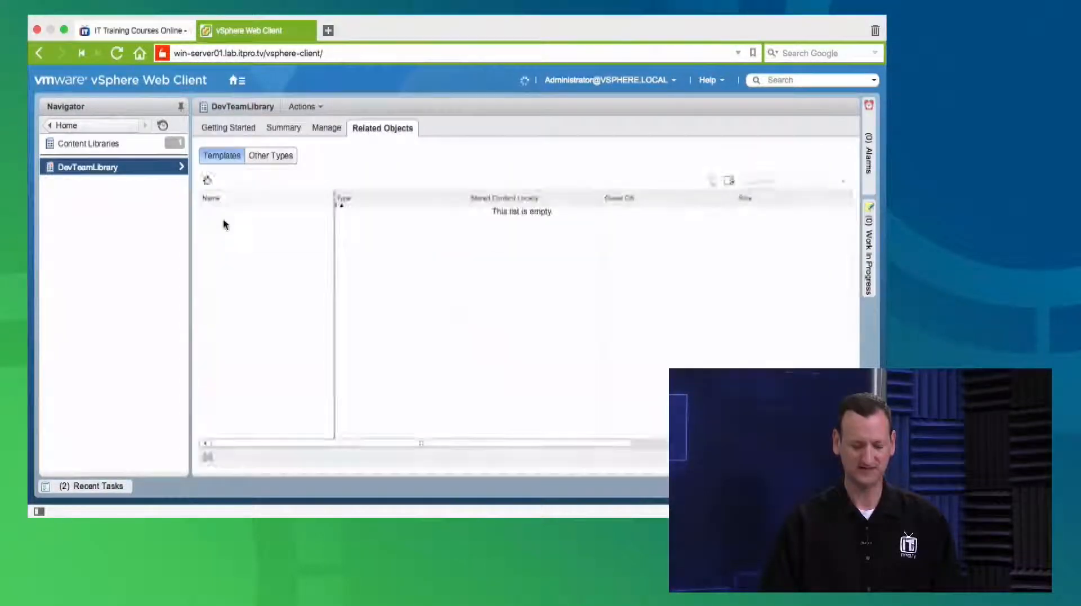
pyautogui.click(209, 185)
pyautogui.click(299, 240)
pyautogui.click(338, 257)
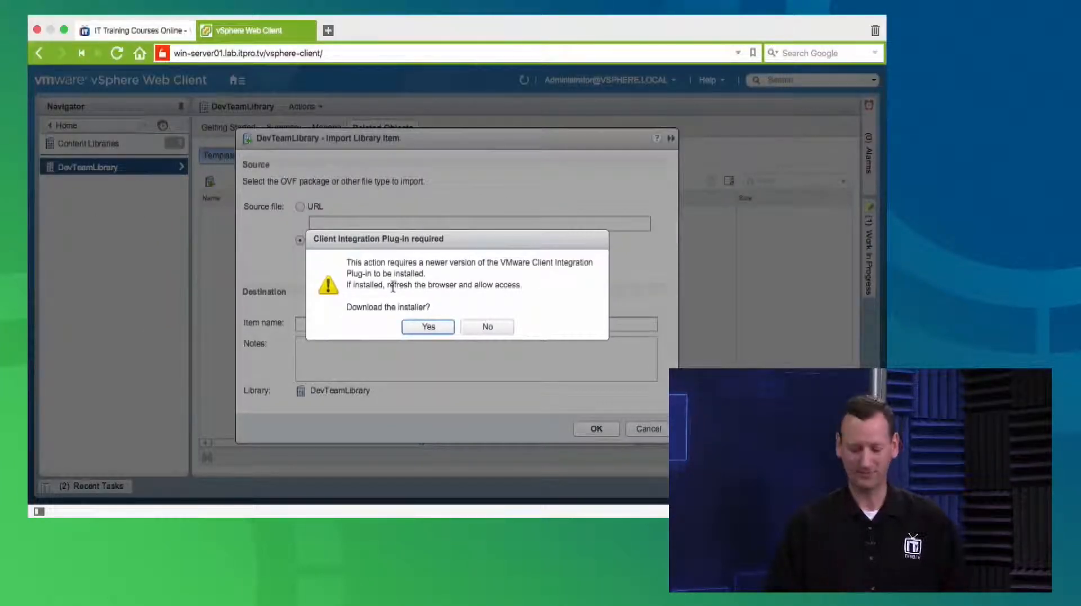
# Download the Client Integration Plug-in installer VMware-ClientIntegrationPlugin-6.0.0.mac64.dmg, then cancel the library item import
pyautogui.click(426, 325)
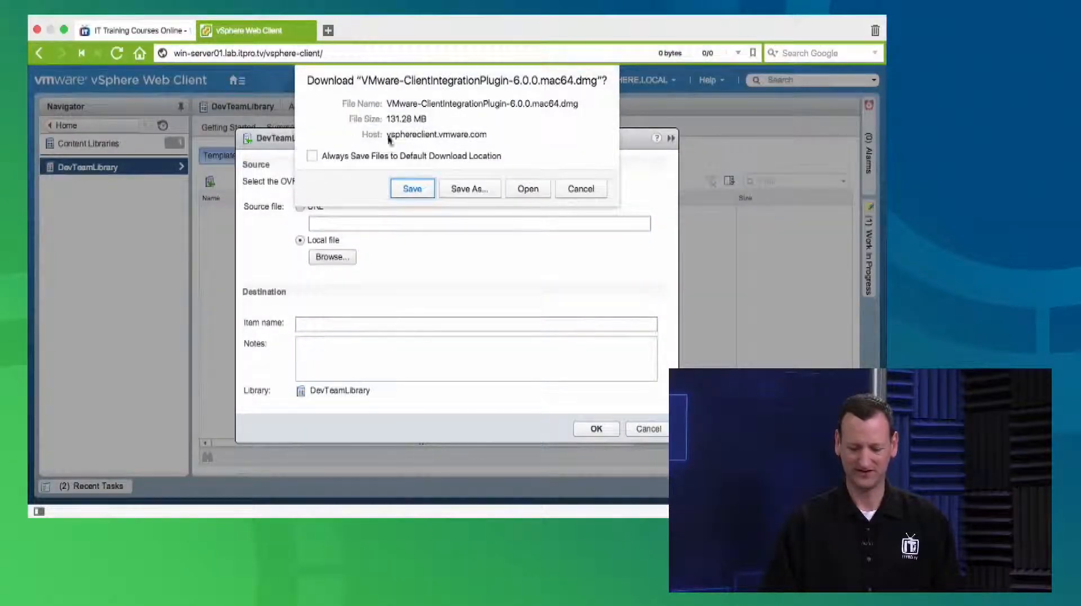
pyautogui.click(421, 197)
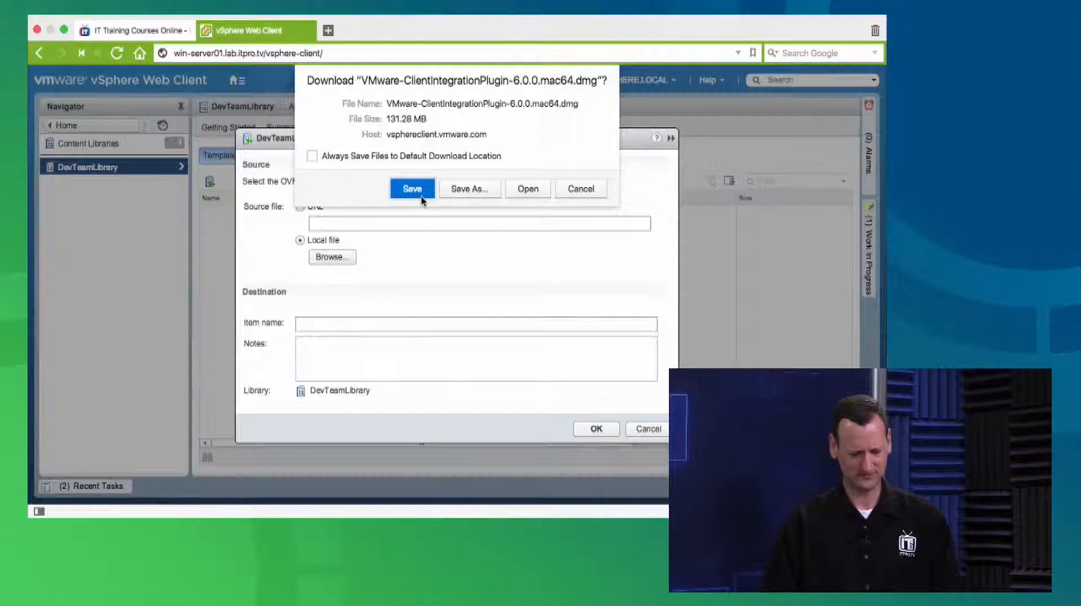
pyautogui.click(528, 189)
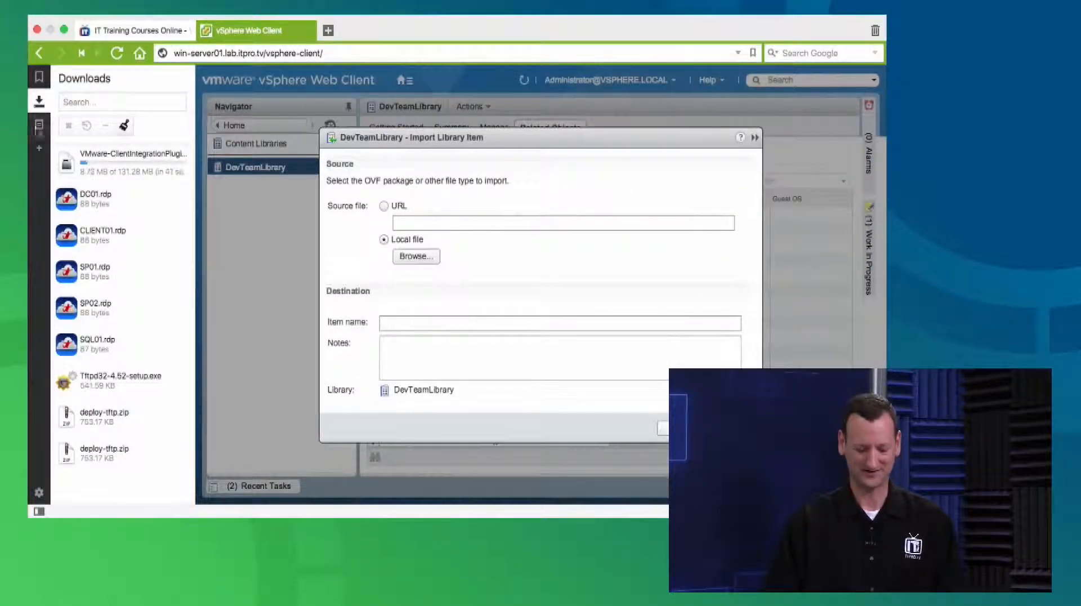
pyautogui.click(39, 101)
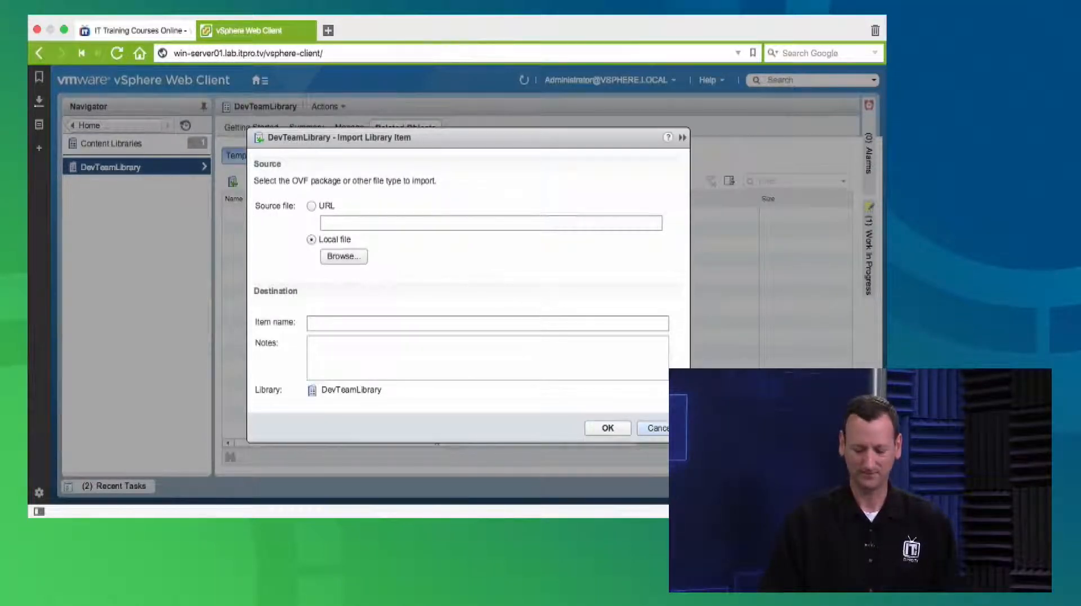
pyautogui.click(670, 429)
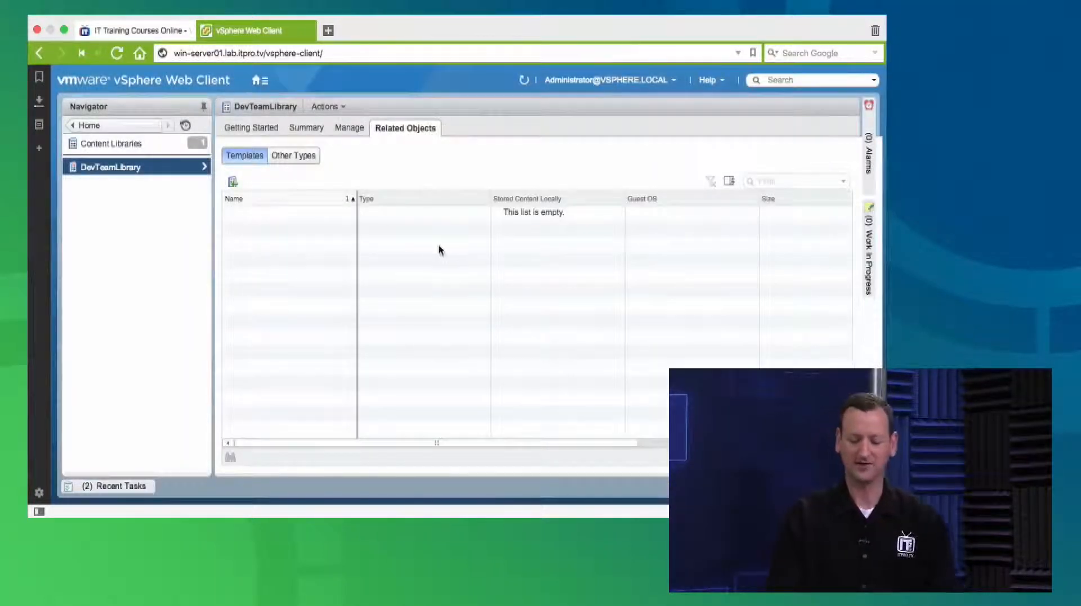
# Edit the DevTeamLibrary settings to publish the library externally
pyautogui.rightClick(110, 170)
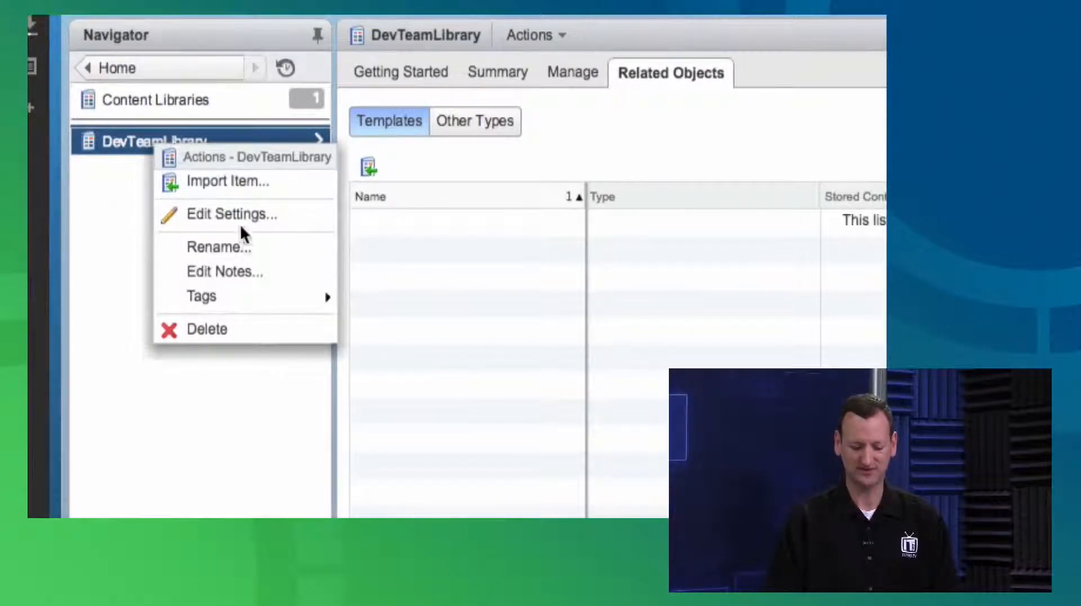
pyautogui.click(262, 219)
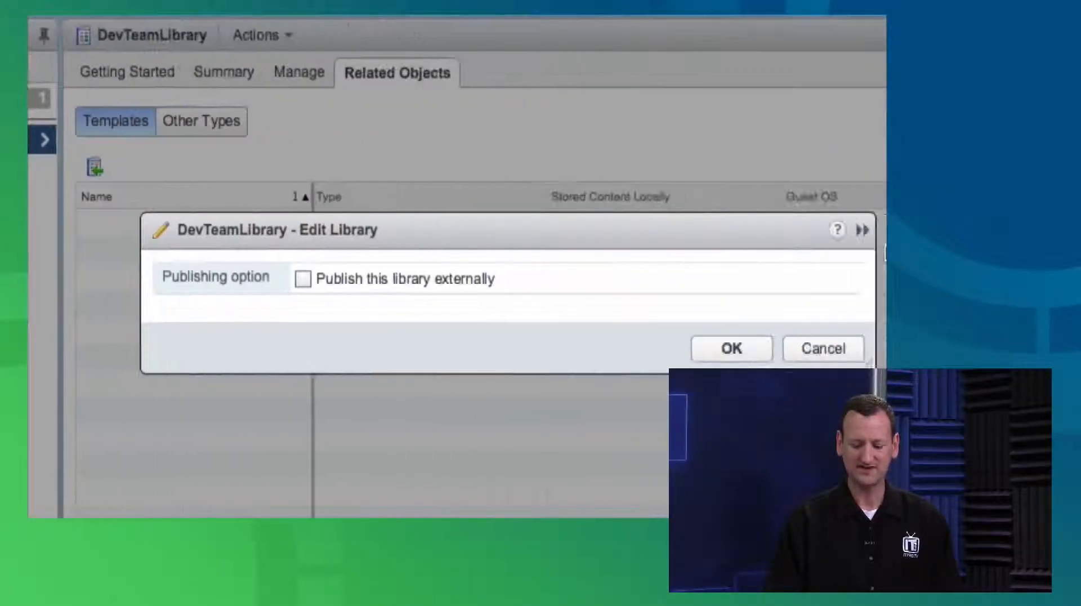
pyautogui.click(382, 281)
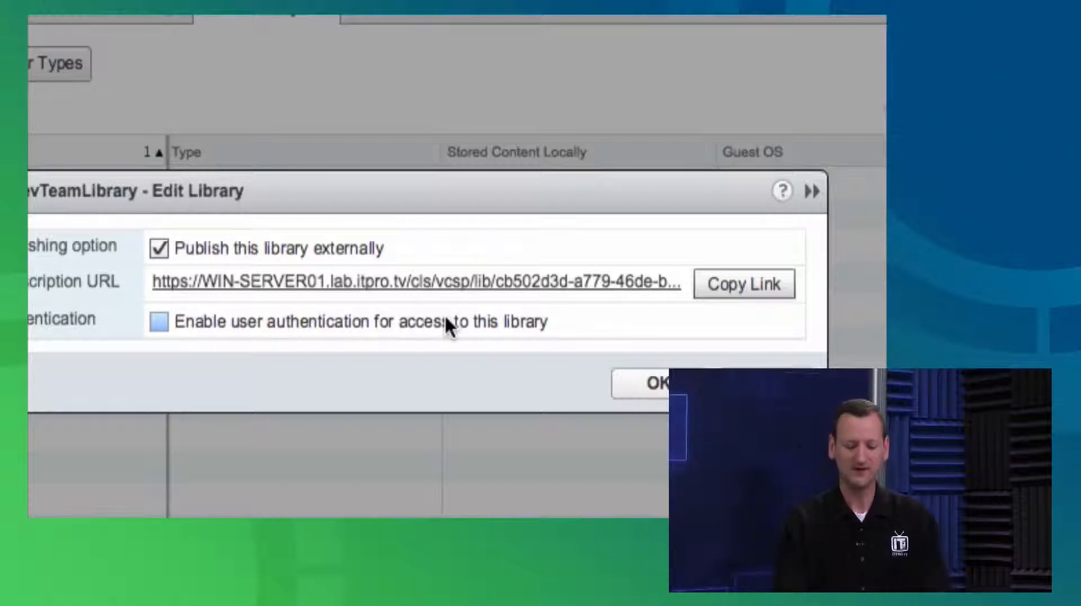
# Enable user authentication for access to DevTeamLibrary, enter and confirm the library password, and save the settings
pyautogui.click(159, 323)
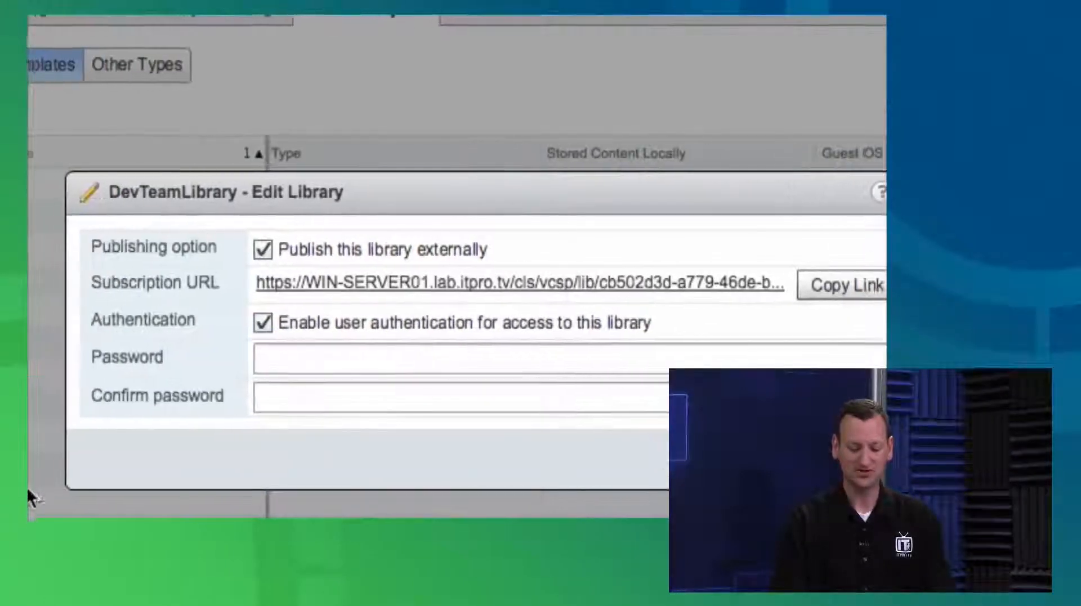
pyautogui.click(286, 360)
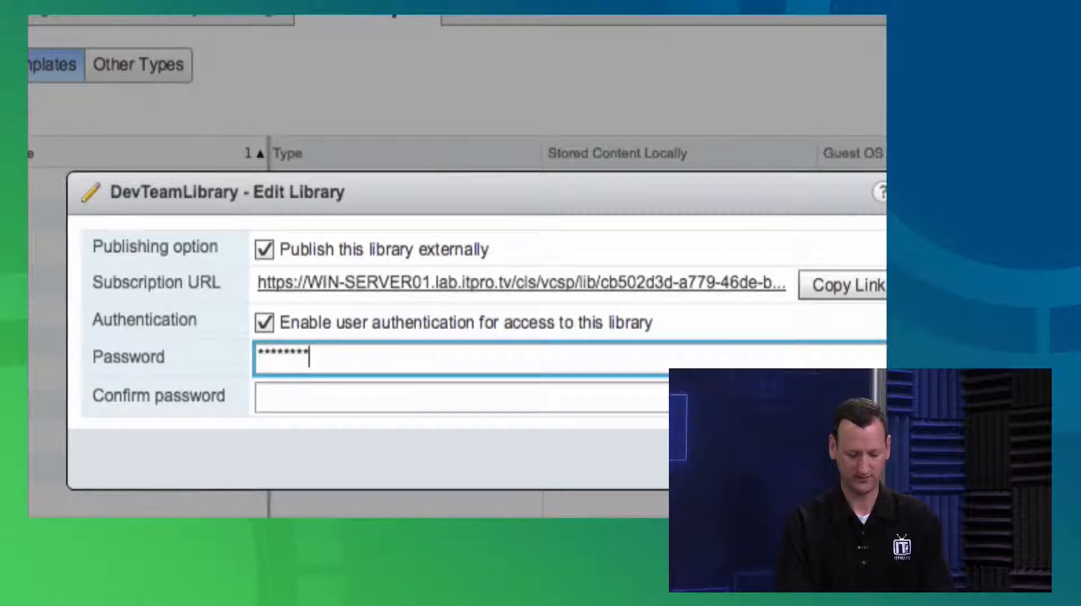
pyautogui.press('Tab')
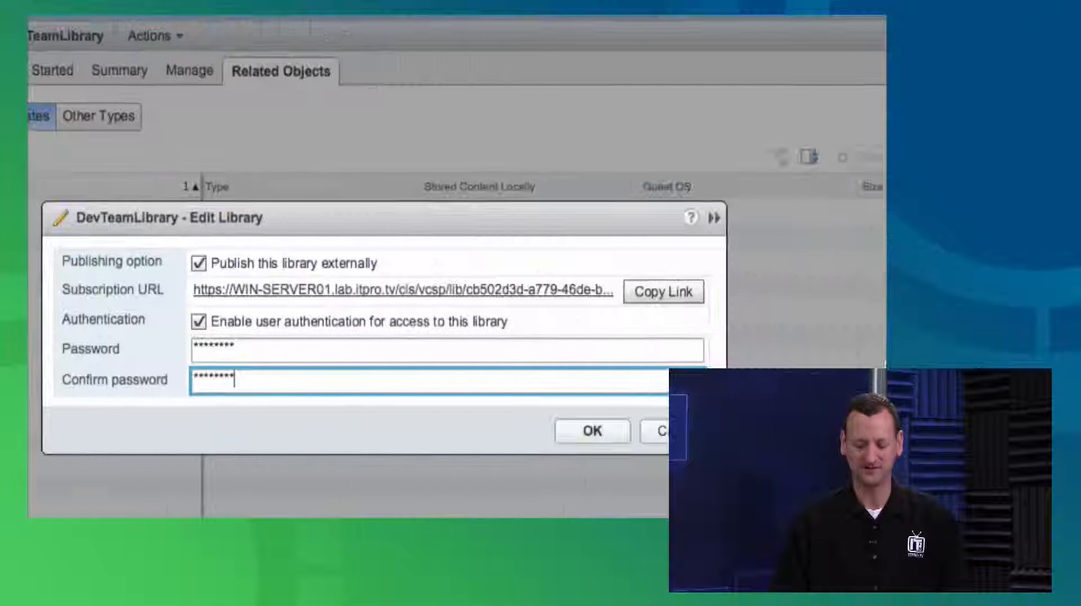
pyautogui.click(591, 430)
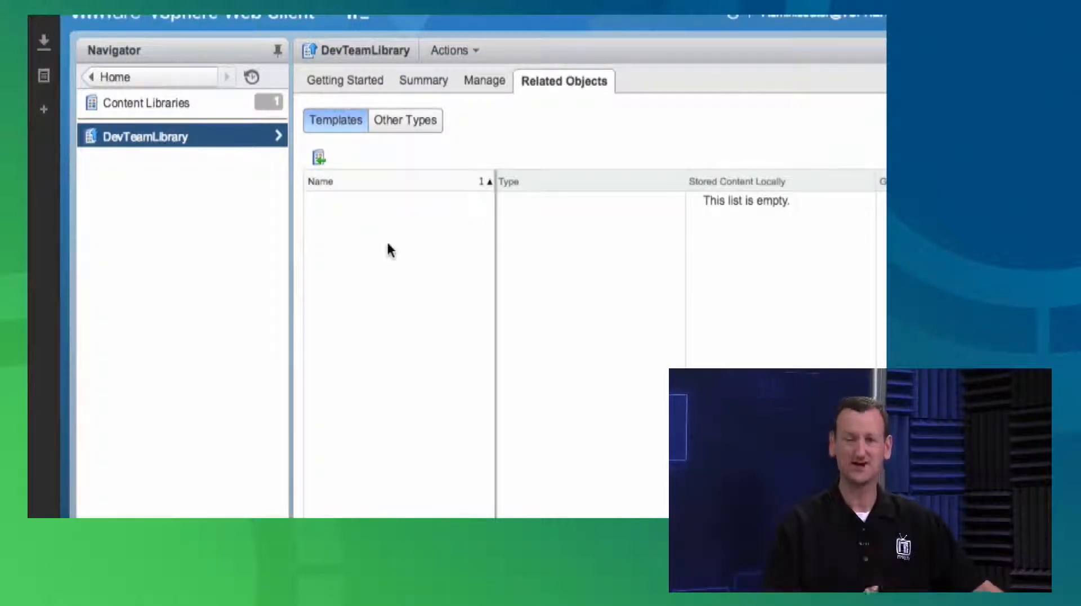
# Review the publishing settings and summary of DevTeamLibrary
pyautogui.click(480, 82)
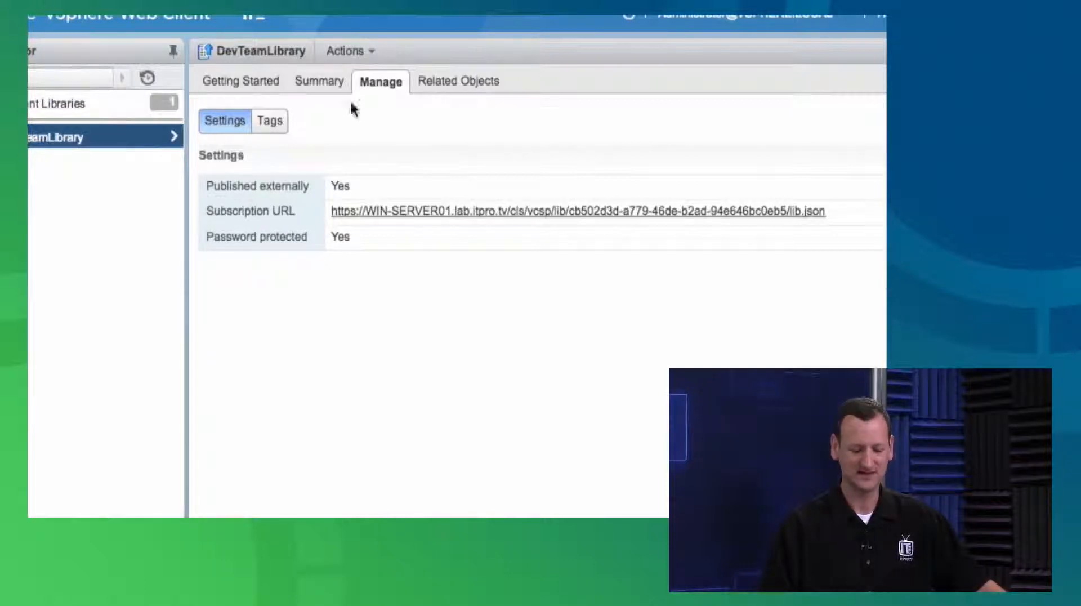
pyautogui.click(337, 82)
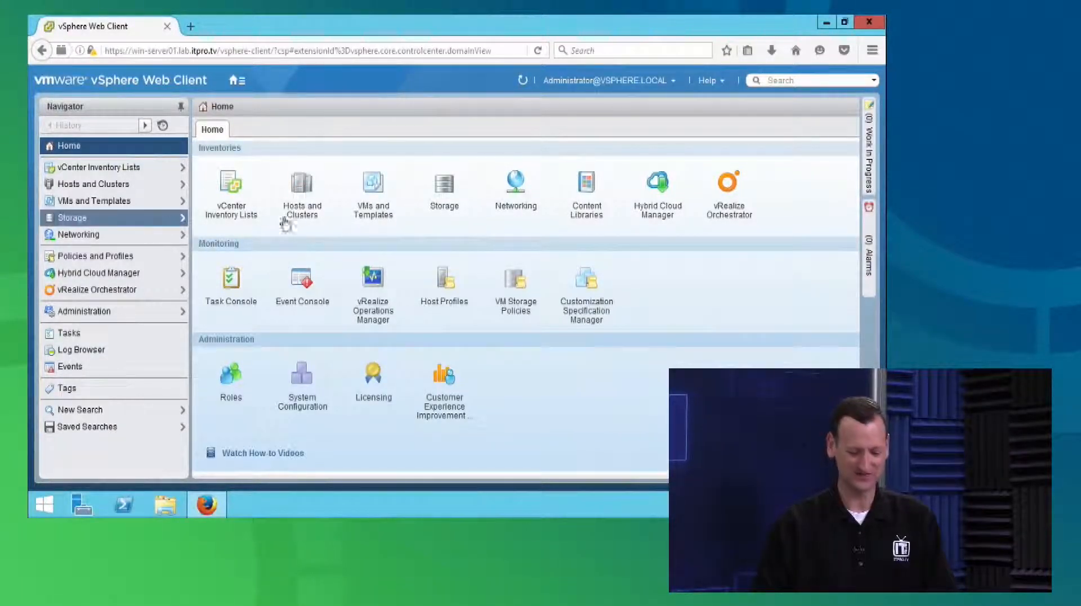
# In the Firefox session of the vSphere Web Client, open DevTeamLibrary and view its publishing settings and templates
pyautogui.click(586, 192)
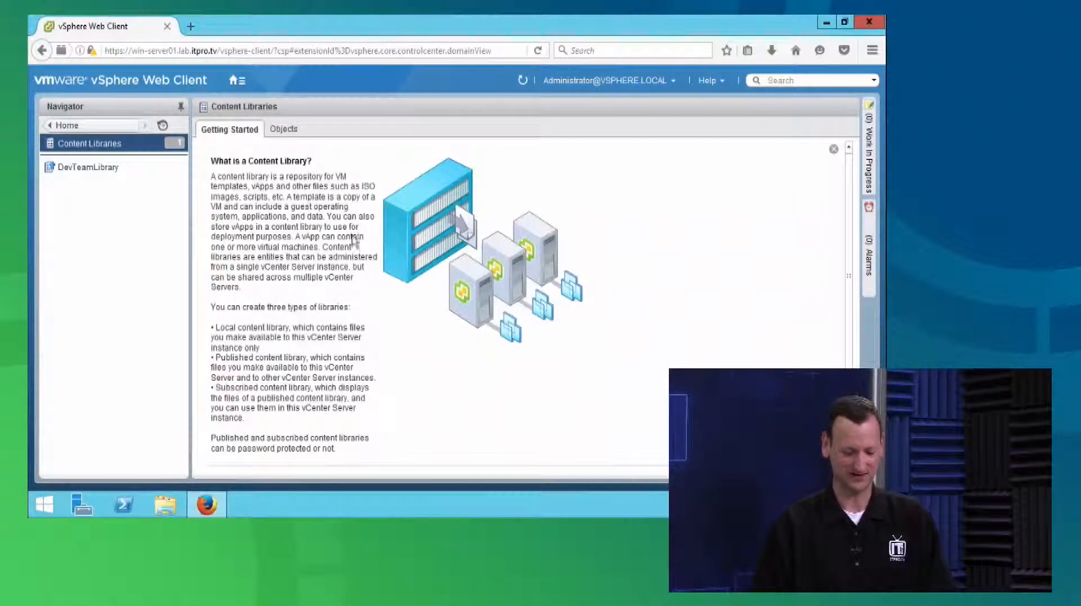
pyautogui.click(88, 167)
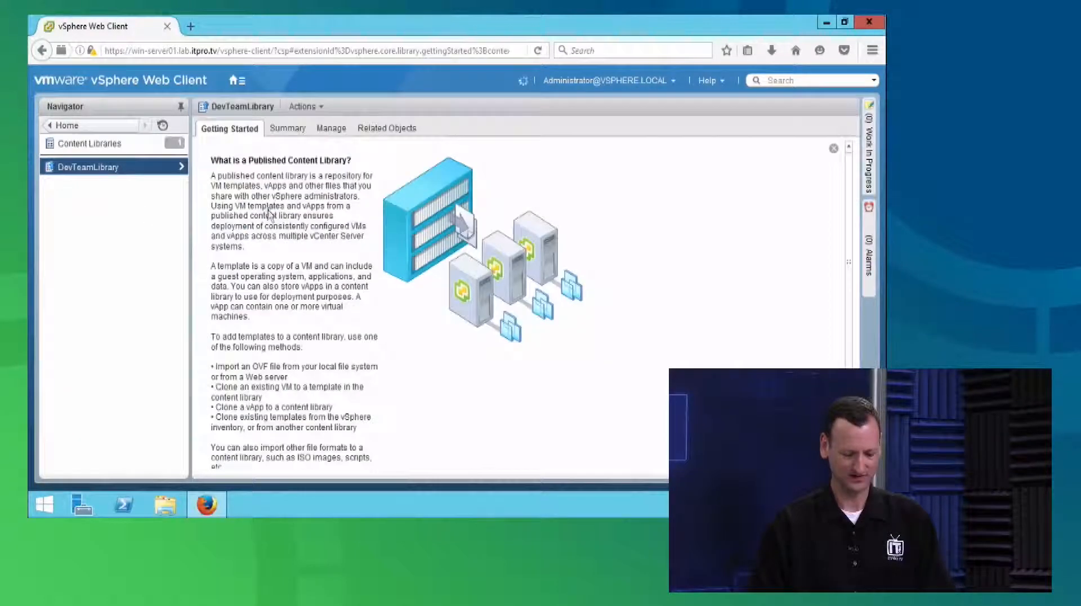
pyautogui.click(333, 131)
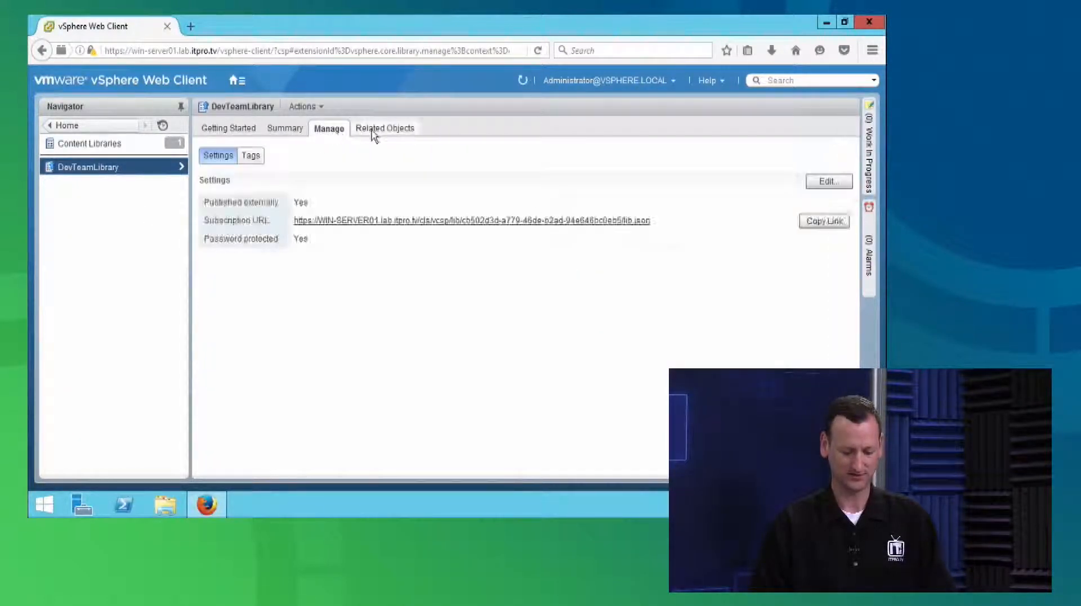
pyautogui.click(374, 131)
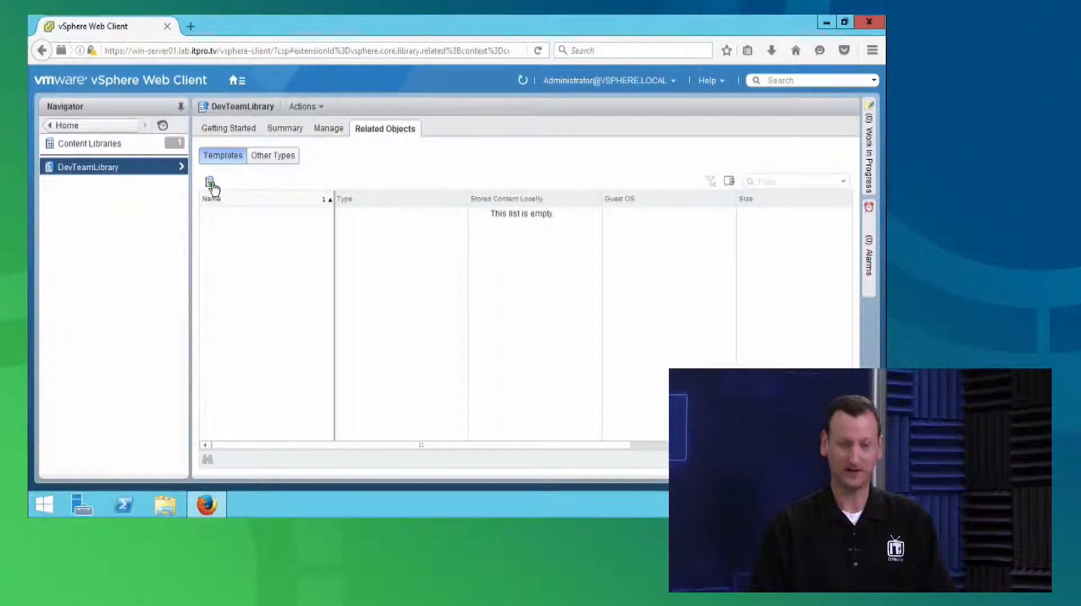
# Import the local OVF package VMware-Hybrid-Cloud-Manager-1.0.2-3738792 into DevTeamLibrary as a template, keeping its default item name
pyautogui.click(210, 182)
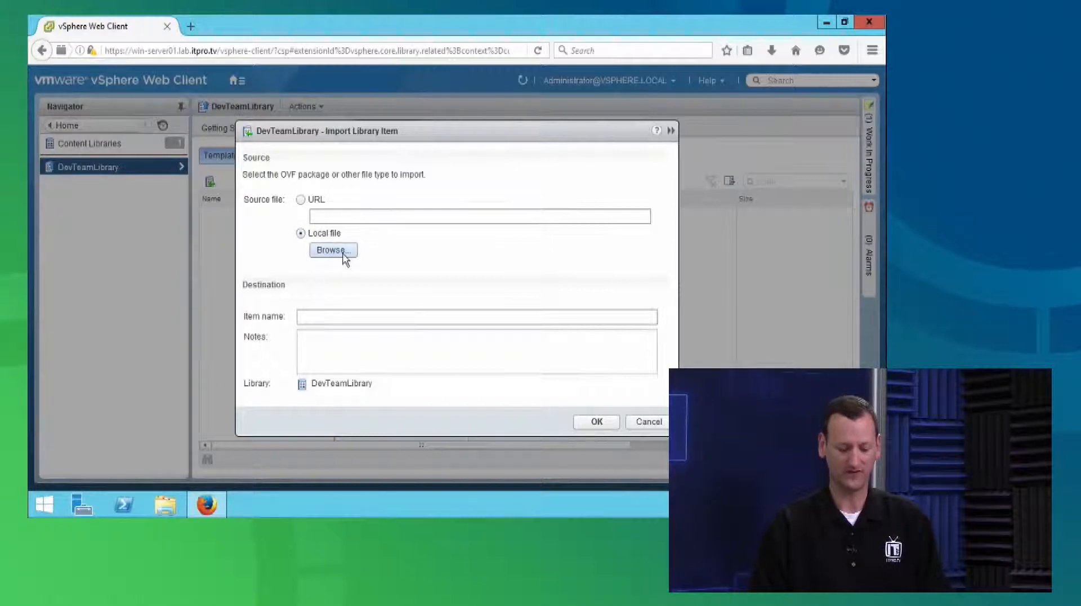
pyautogui.click(342, 253)
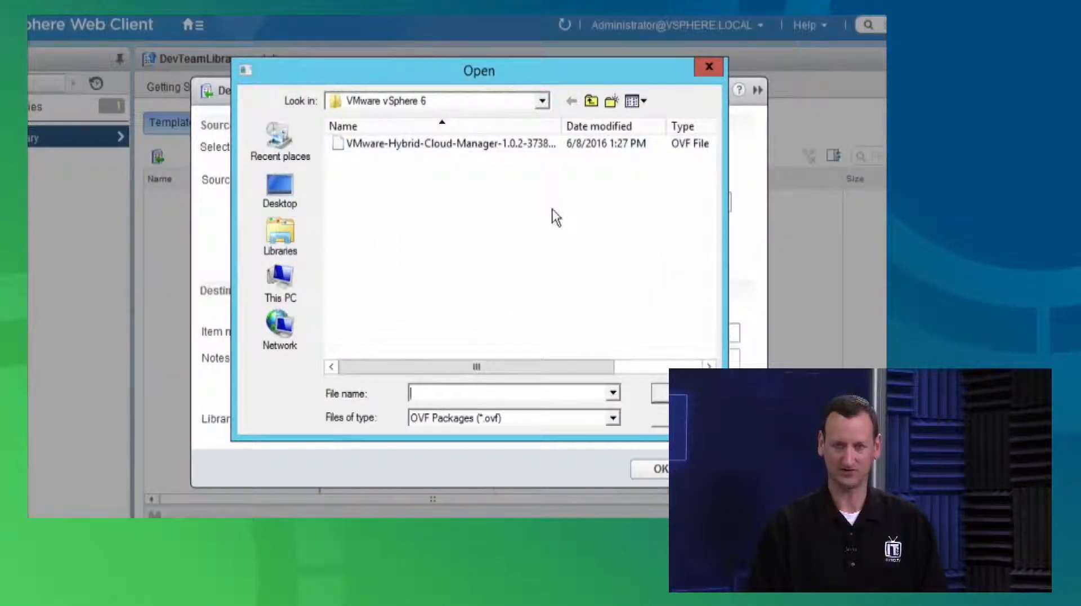
pyautogui.click(478, 147)
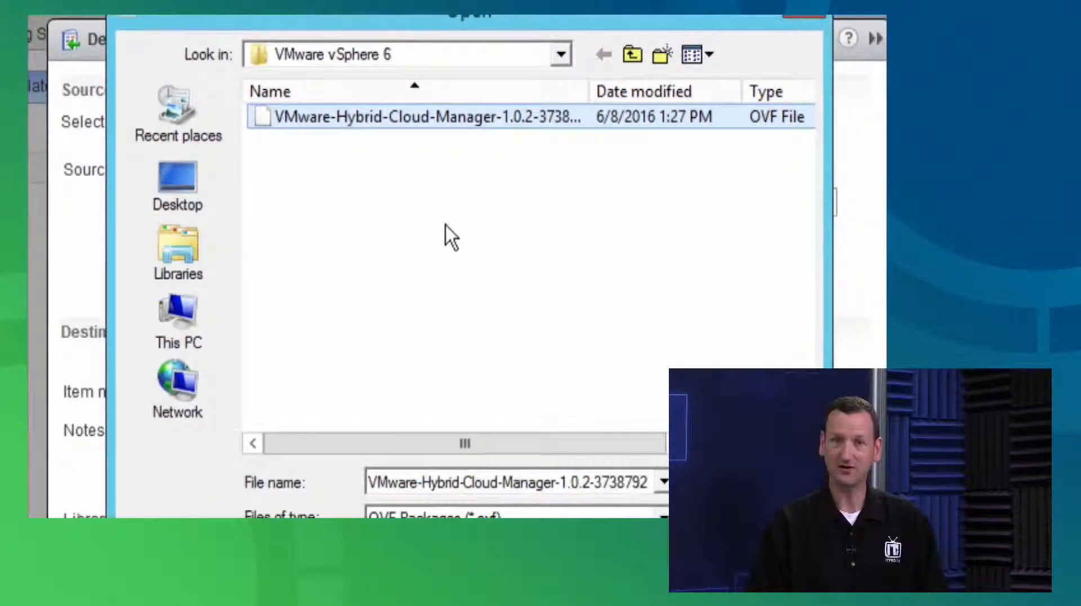
pyautogui.click(526, 514)
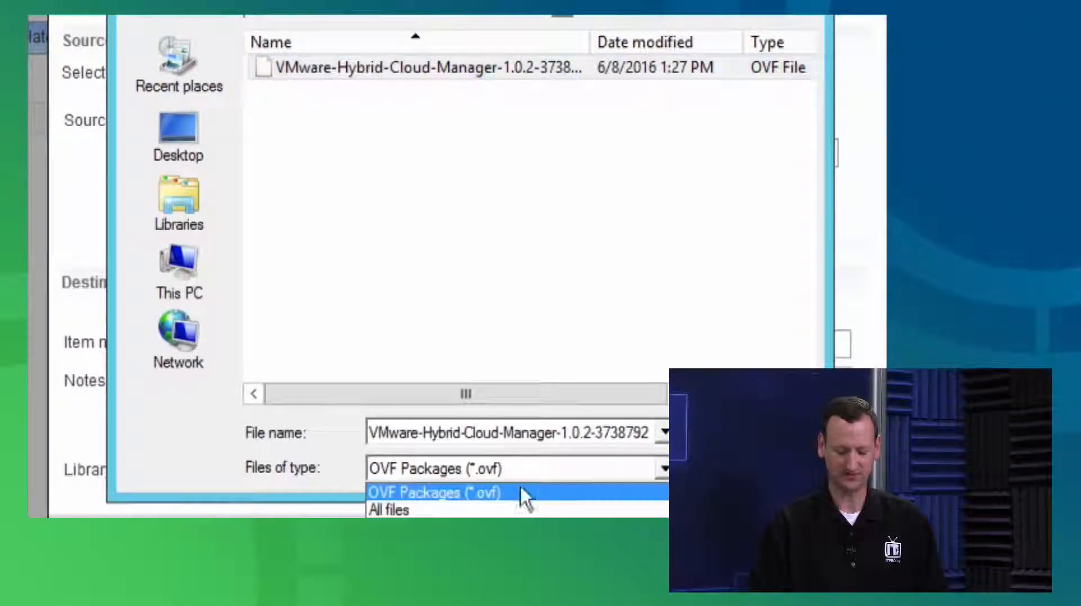
pyautogui.click(477, 482)
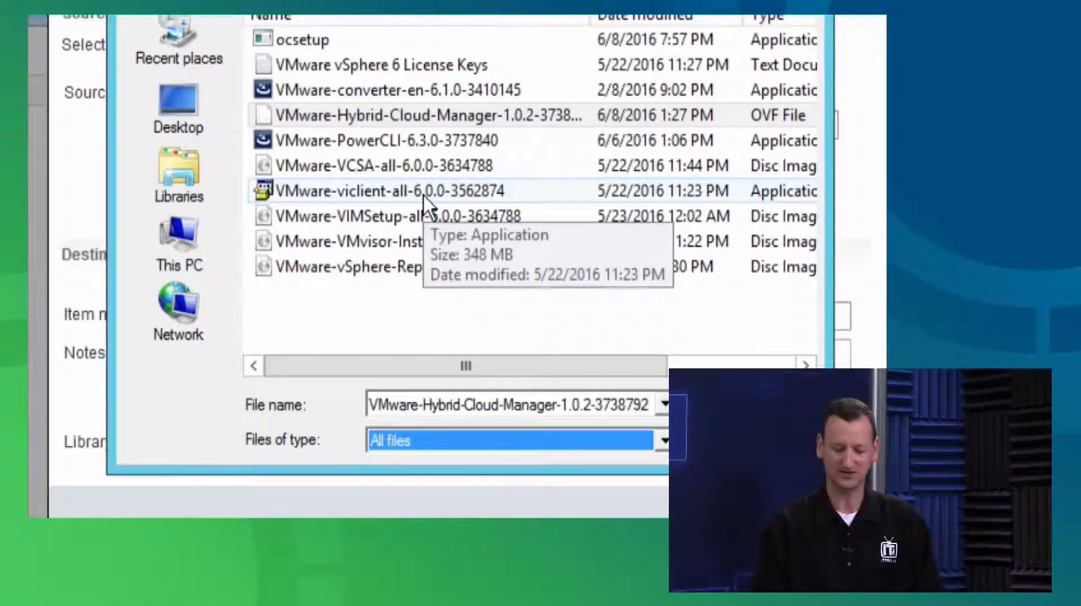
pyautogui.click(452, 144)
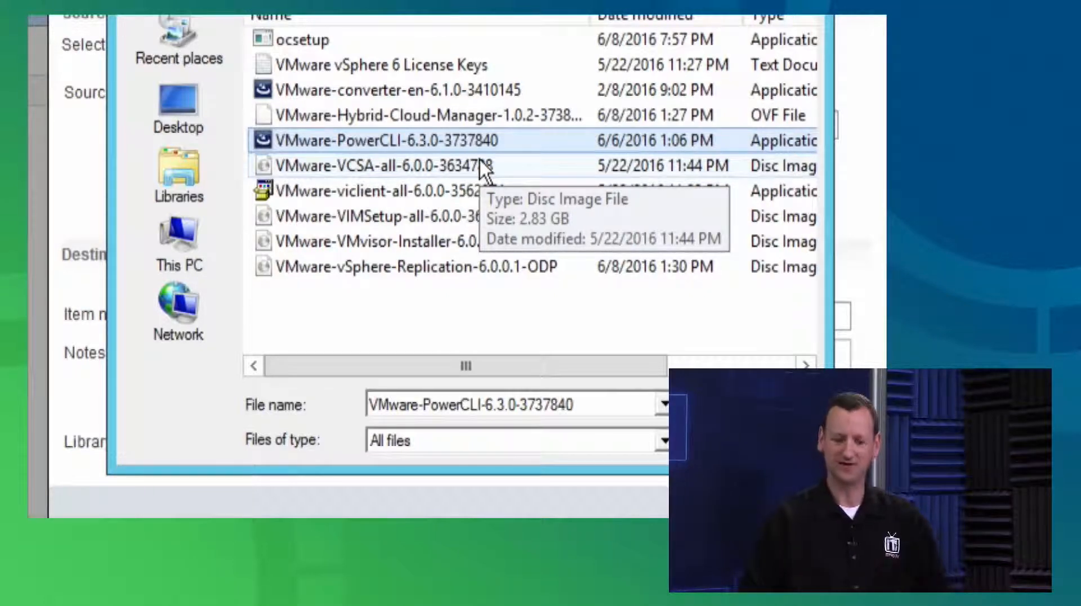
pyautogui.click(478, 116)
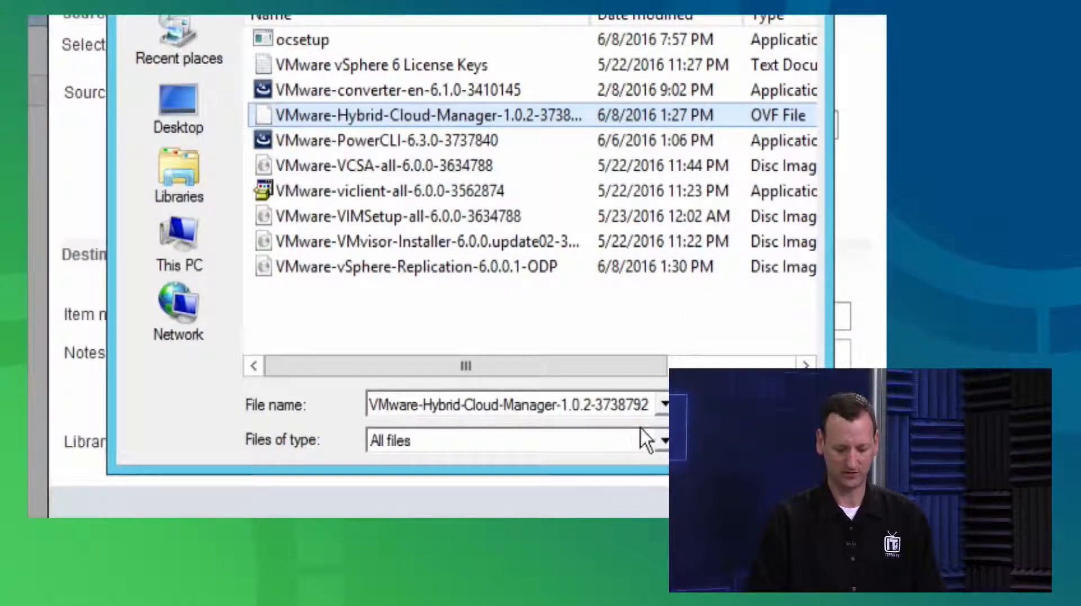
pyautogui.click(755, 404)
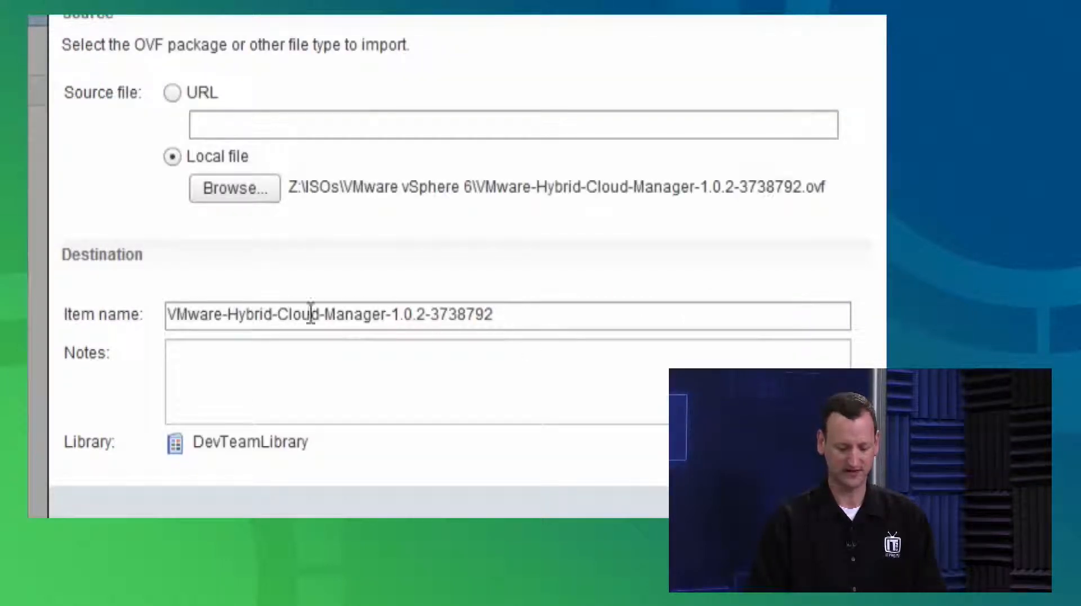
pyautogui.click(212, 311)
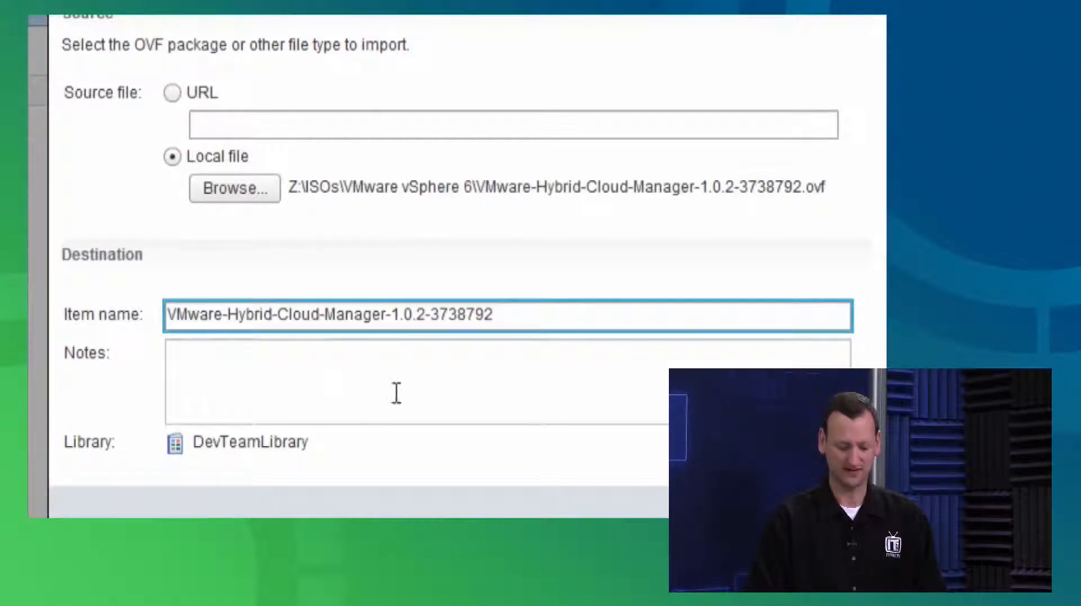
pyautogui.click(754, 434)
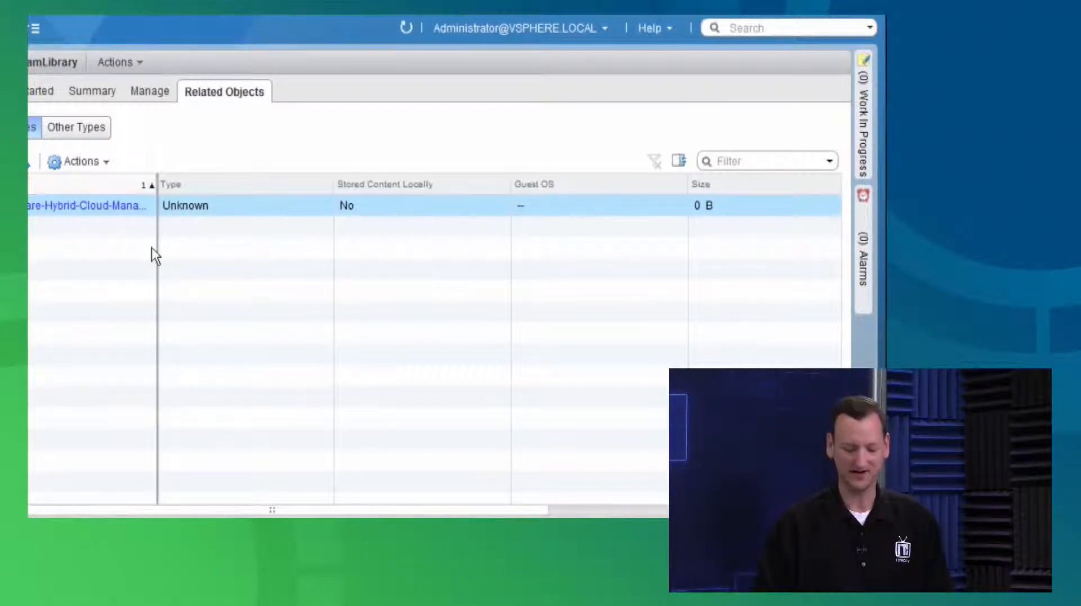
# Import the local file VMware-PowerCLI-6.3.0-3737840.exe into DevTeamLibrary as another file type, showing all files to find it
pyautogui.click(72, 128)
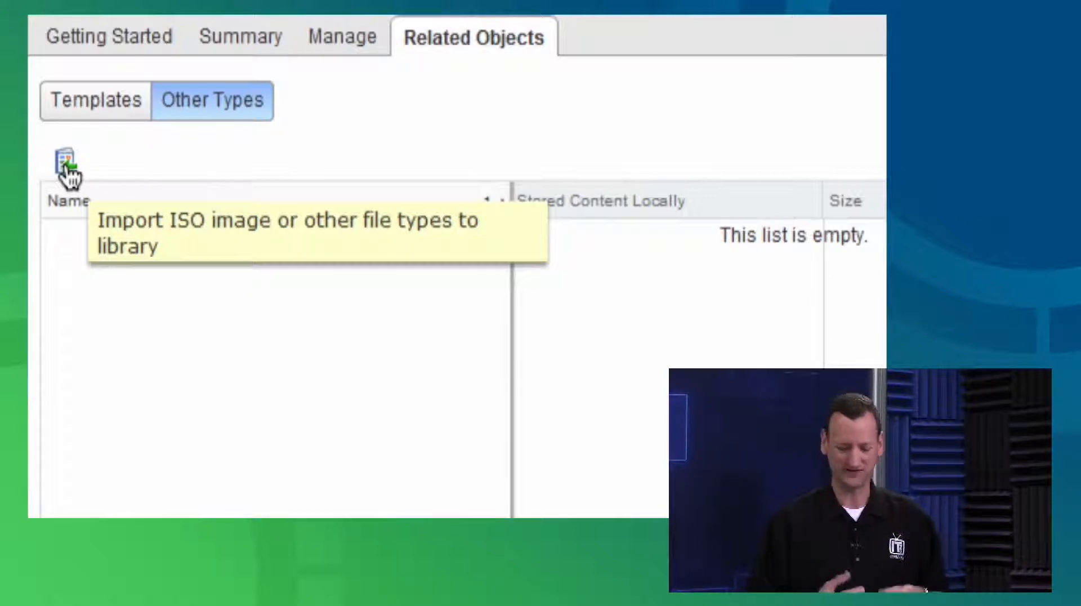
pyautogui.click(67, 166)
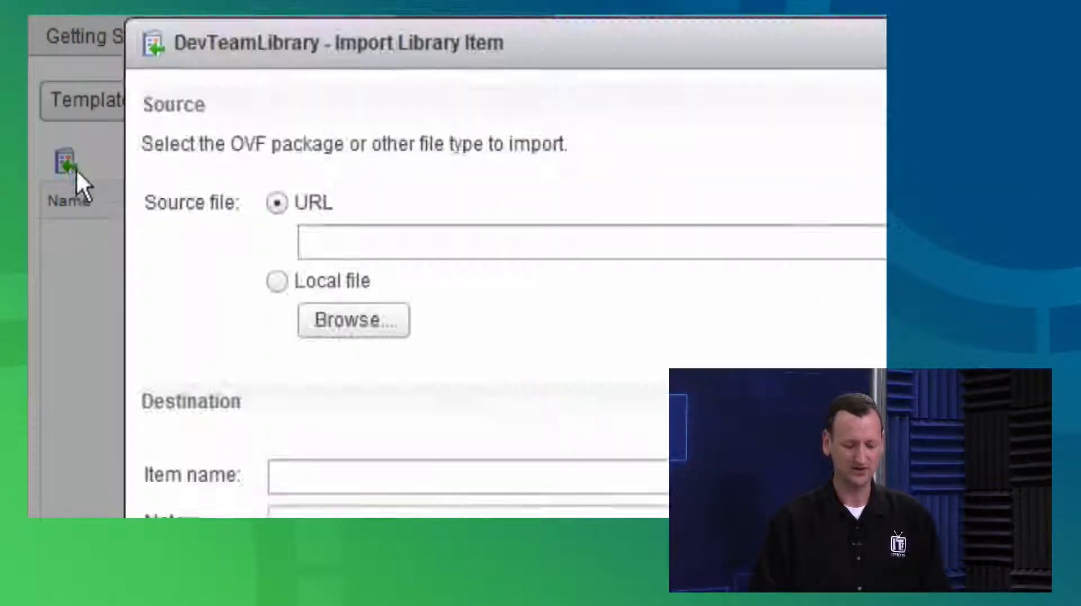
pyautogui.click(276, 281)
pyautogui.click(342, 313)
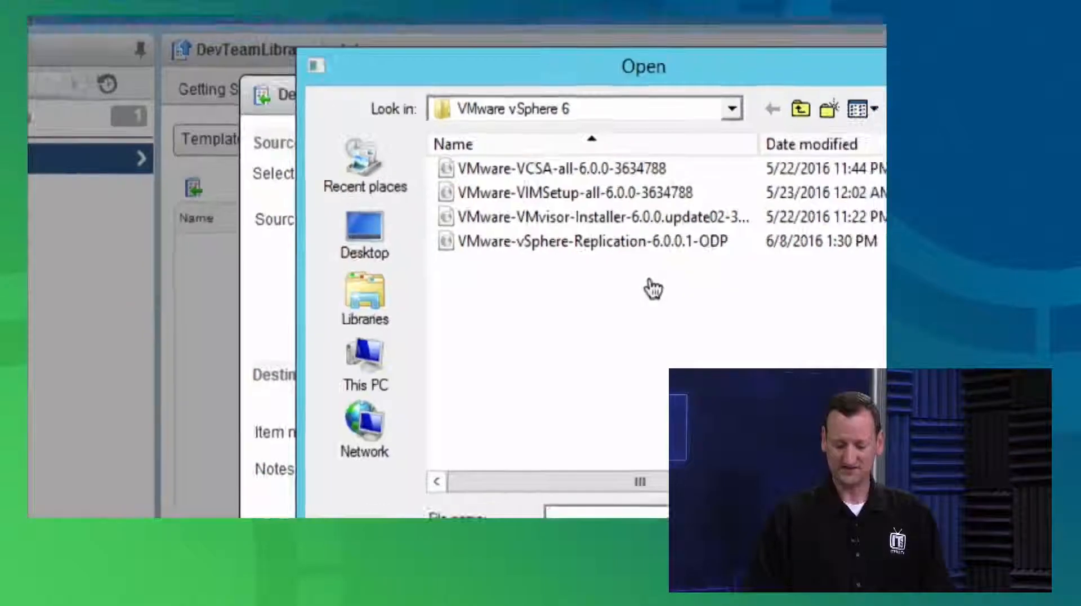
pyautogui.moveTo(618, 147); pyautogui.dragTo(661, 148)
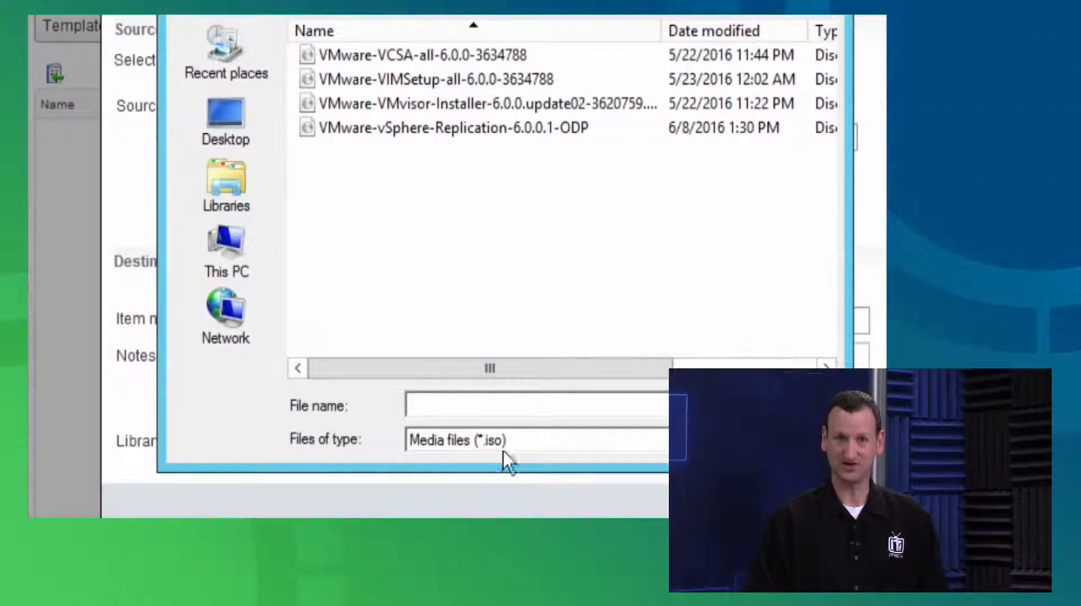
pyautogui.click(518, 442)
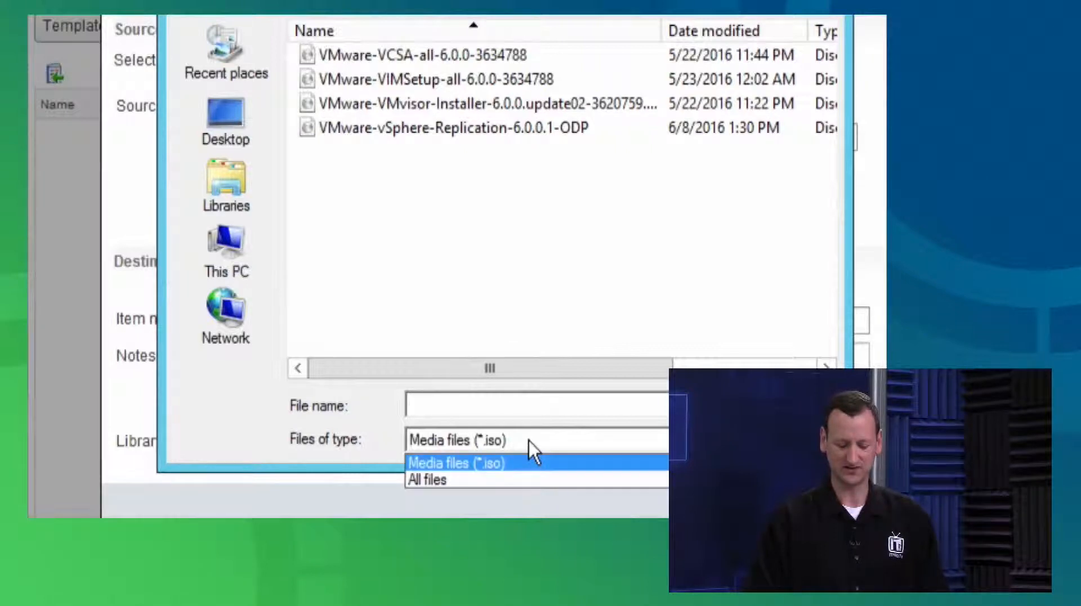
pyautogui.click(502, 479)
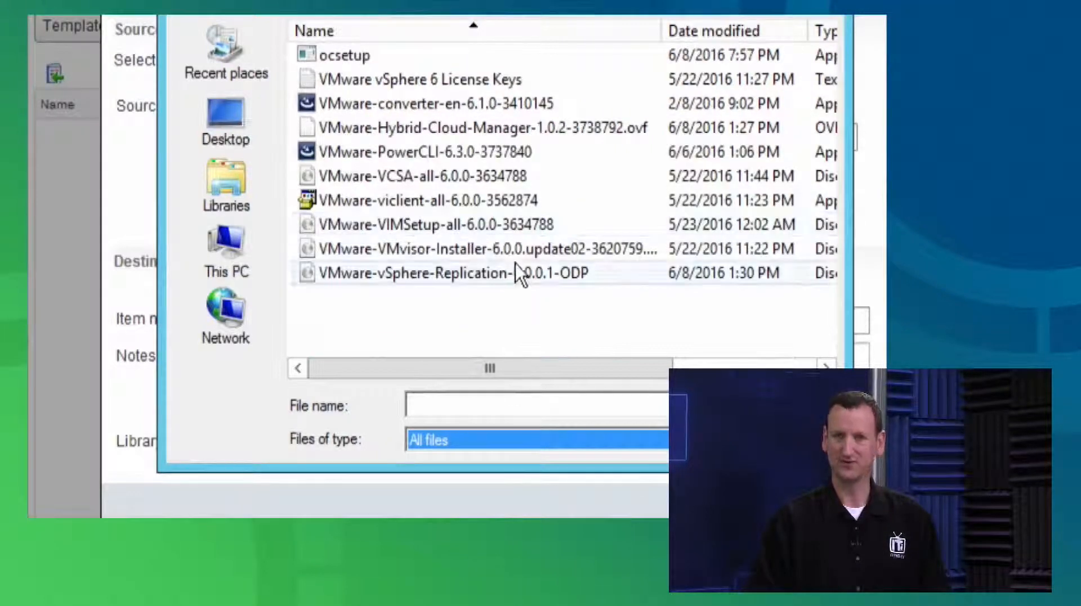
pyautogui.click(436, 151)
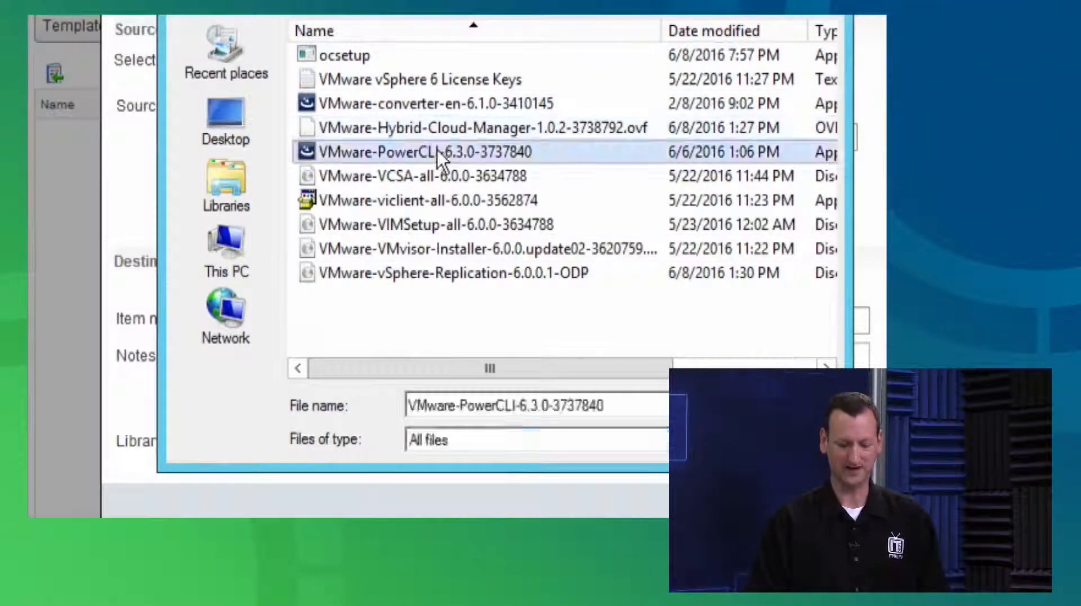
pyautogui.click(785, 405)
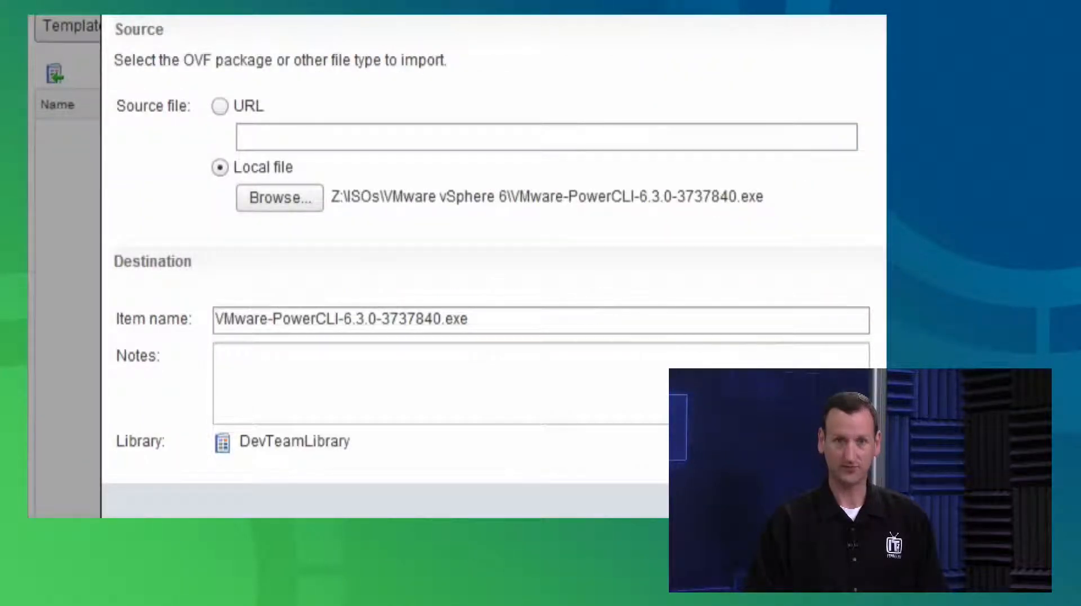
pyautogui.click(769, 454)
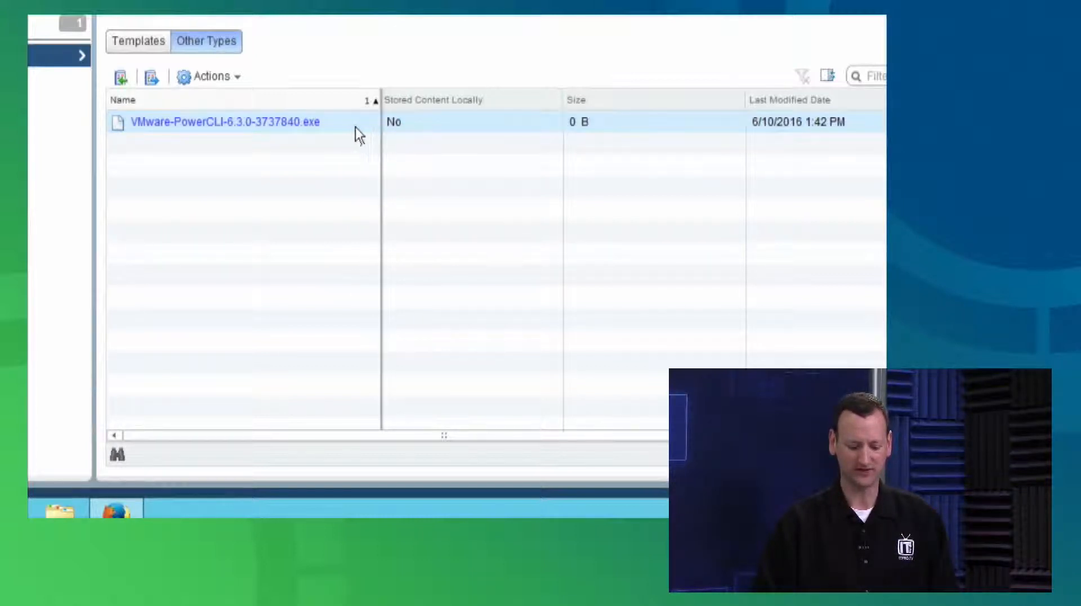
# Examine the actions available for the imported PowerCLI item and the publishing settings and subscription URL of DevTeamLibrary
pyautogui.click(227, 78)
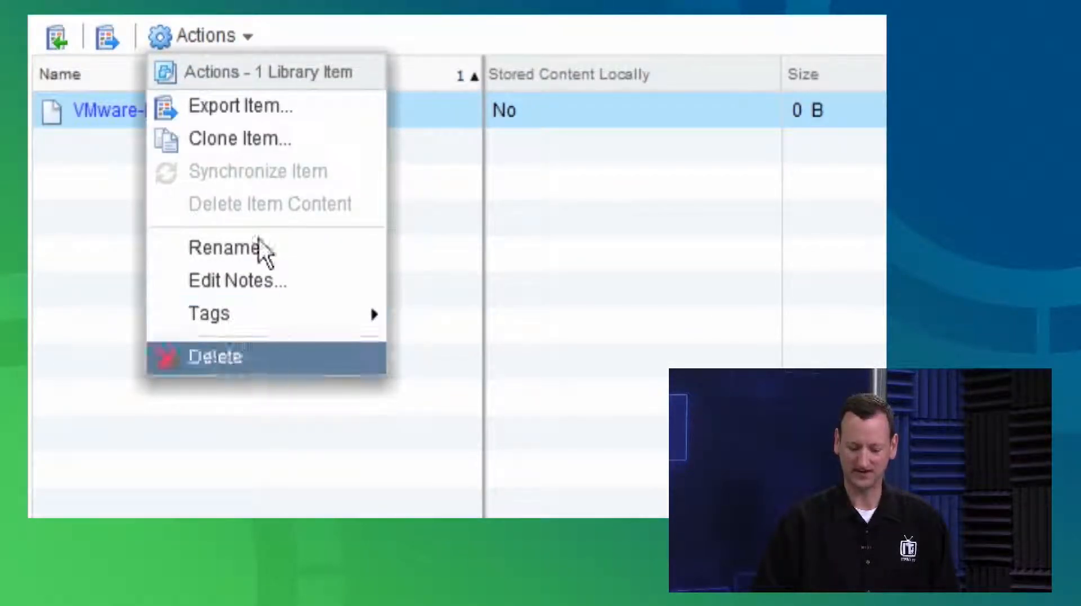
pyautogui.click(461, 198)
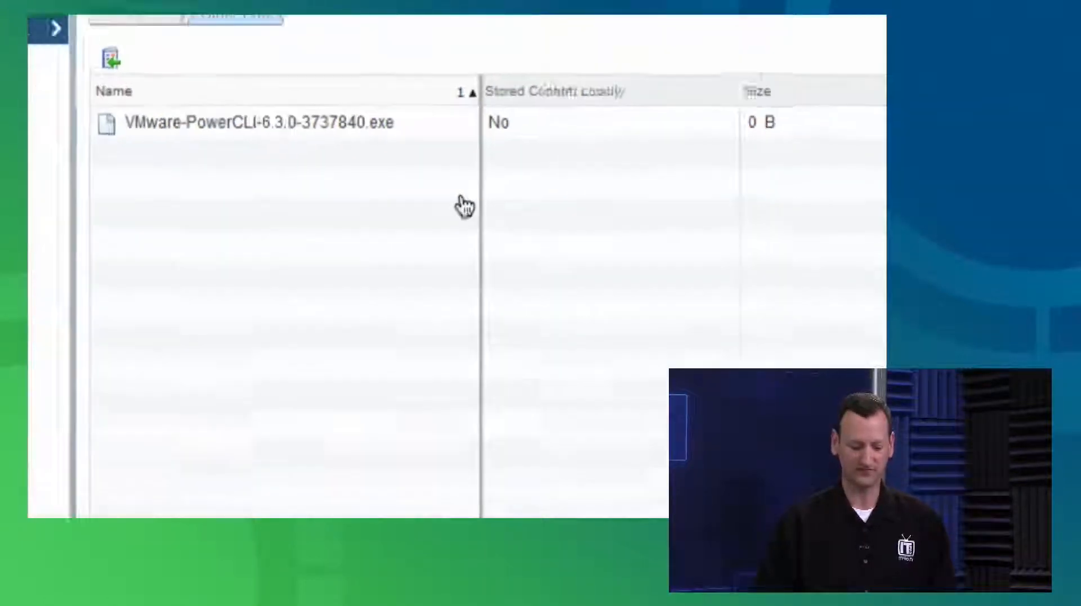
pyautogui.click(361, 132)
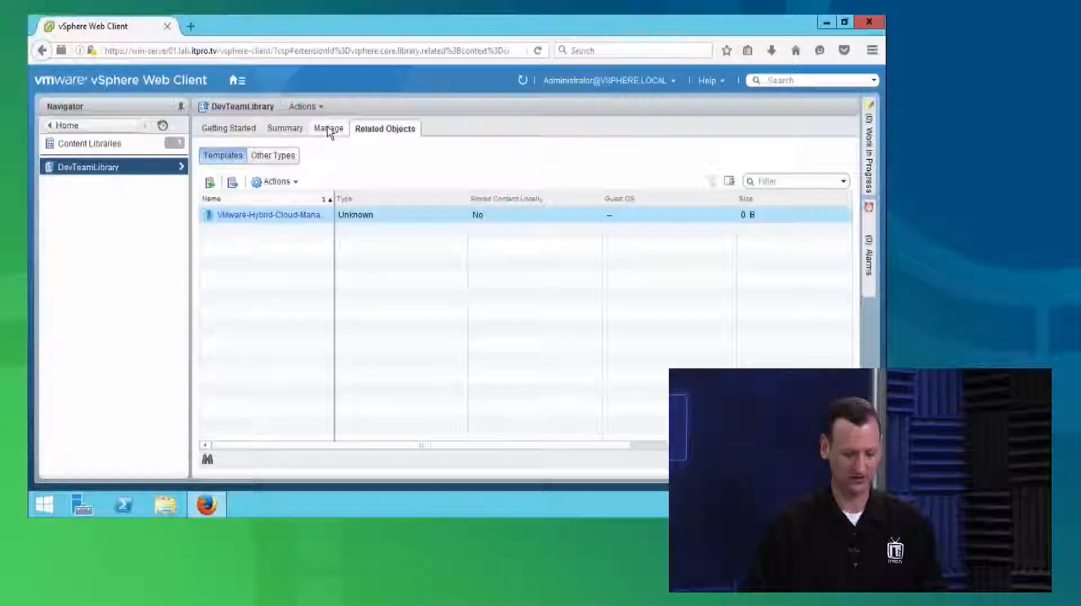
pyautogui.click(330, 129)
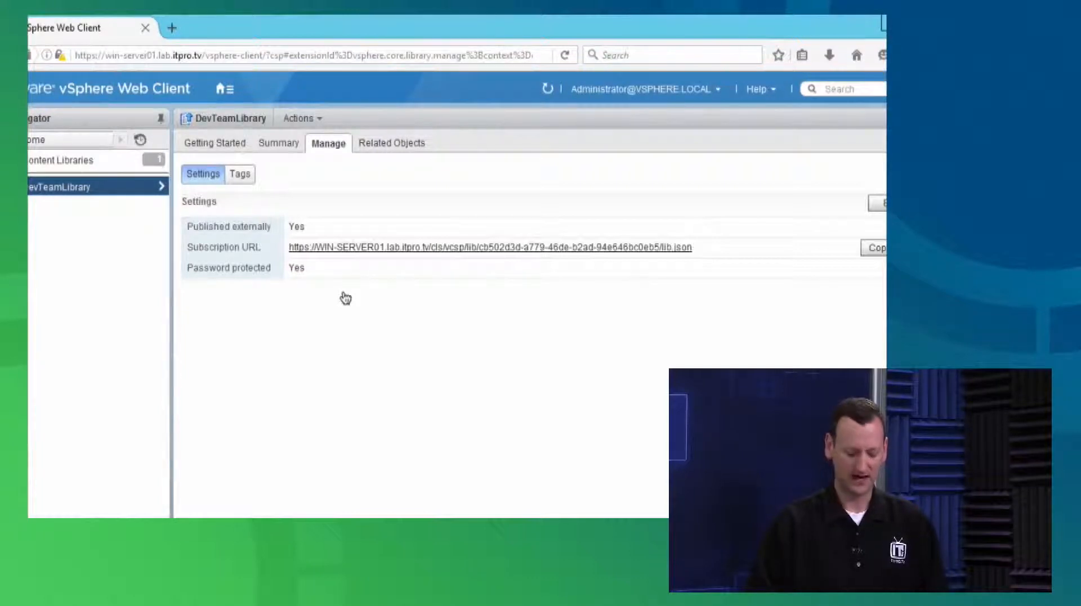
pyautogui.click(215, 145)
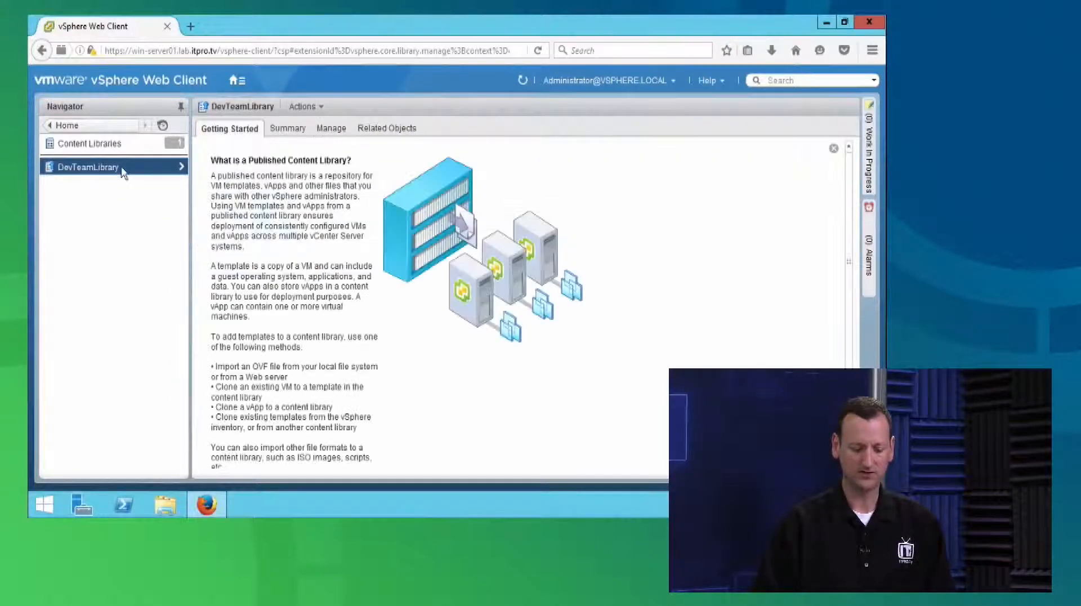
# Start creating a new content library named ProductionLibrary on the vCenter Server WIN-SERVER01.lab.itpro.tv
pyautogui.click(97, 144)
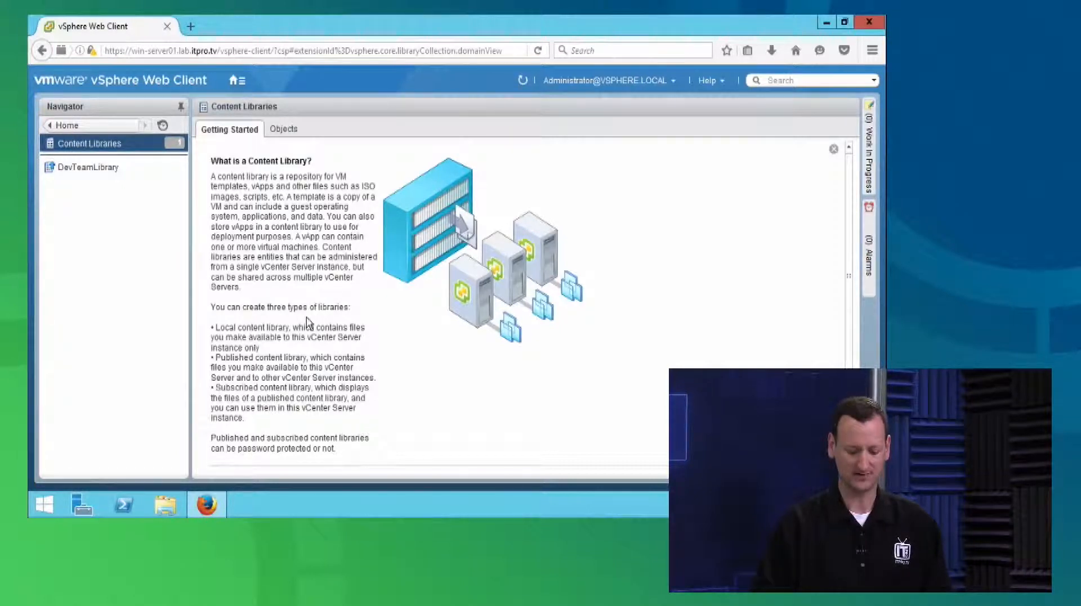
pyautogui.scroll(-2, 307, 324)
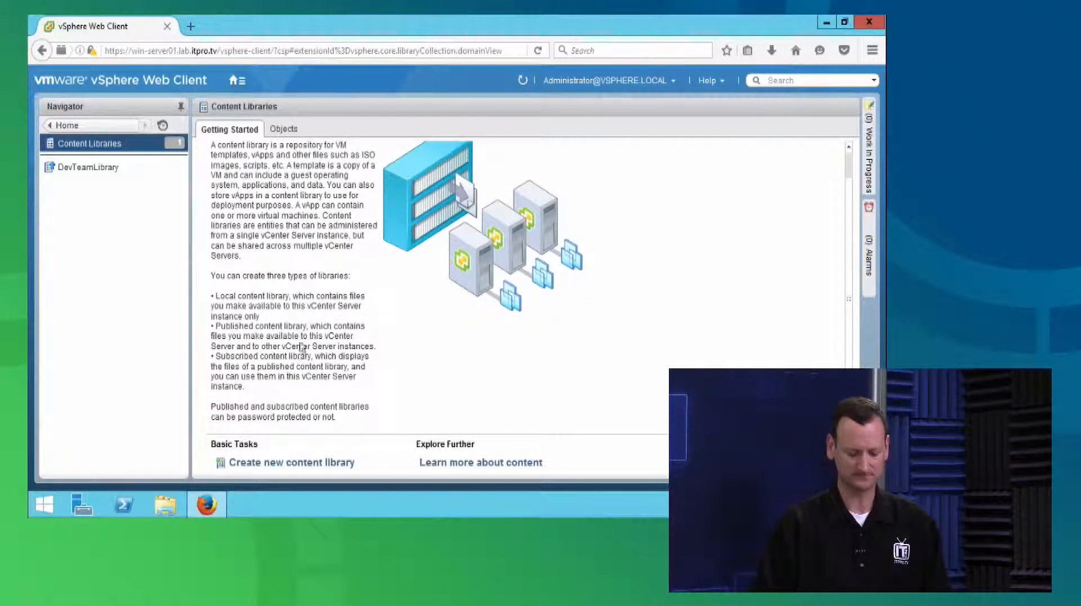
pyautogui.click(283, 466)
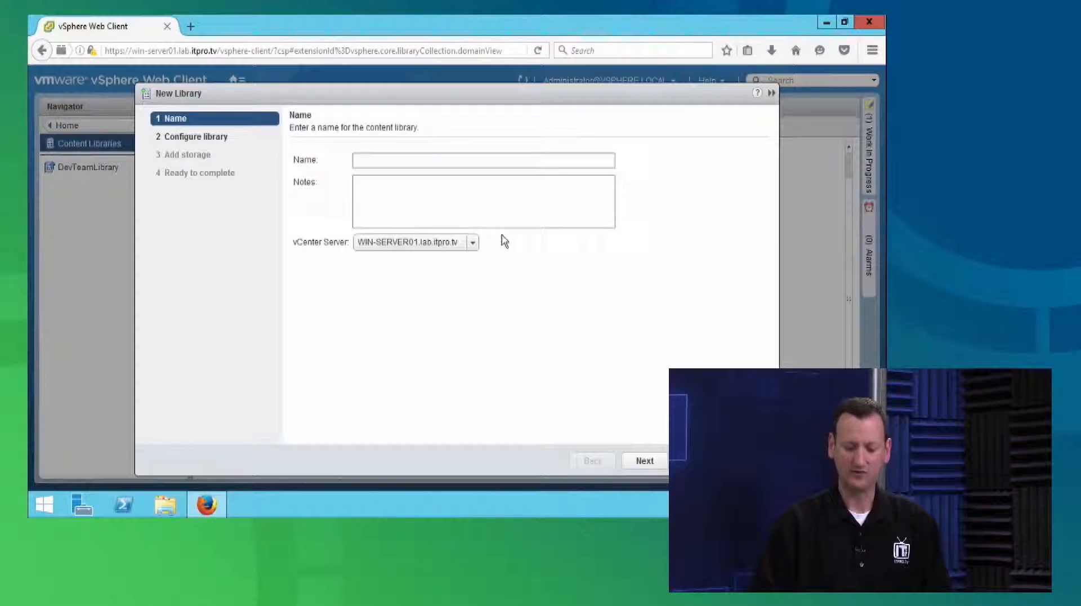
pyautogui.click(408, 160)
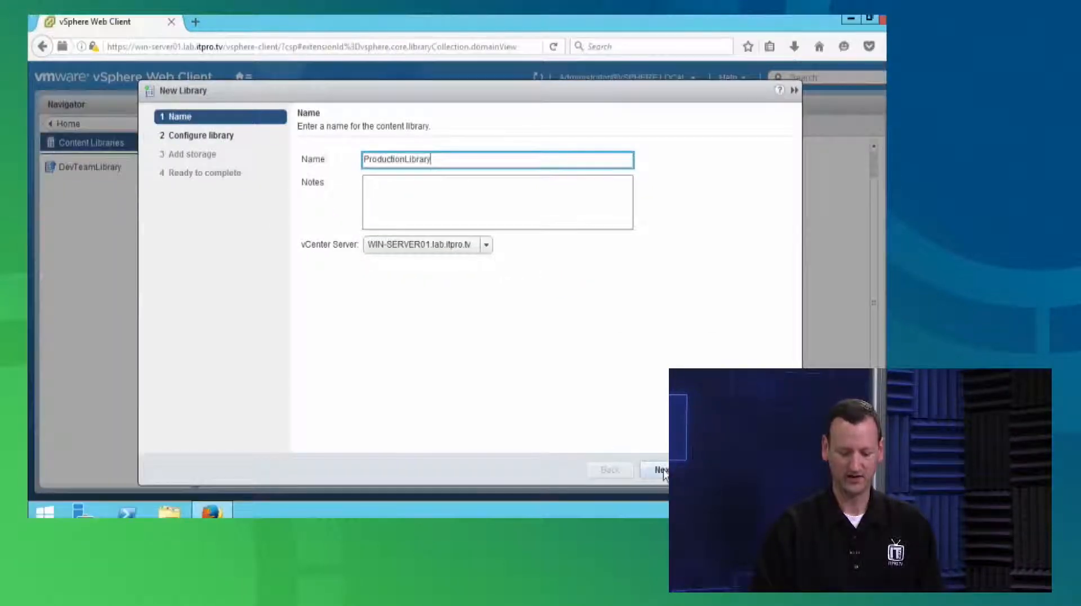
pyautogui.click(661, 471)
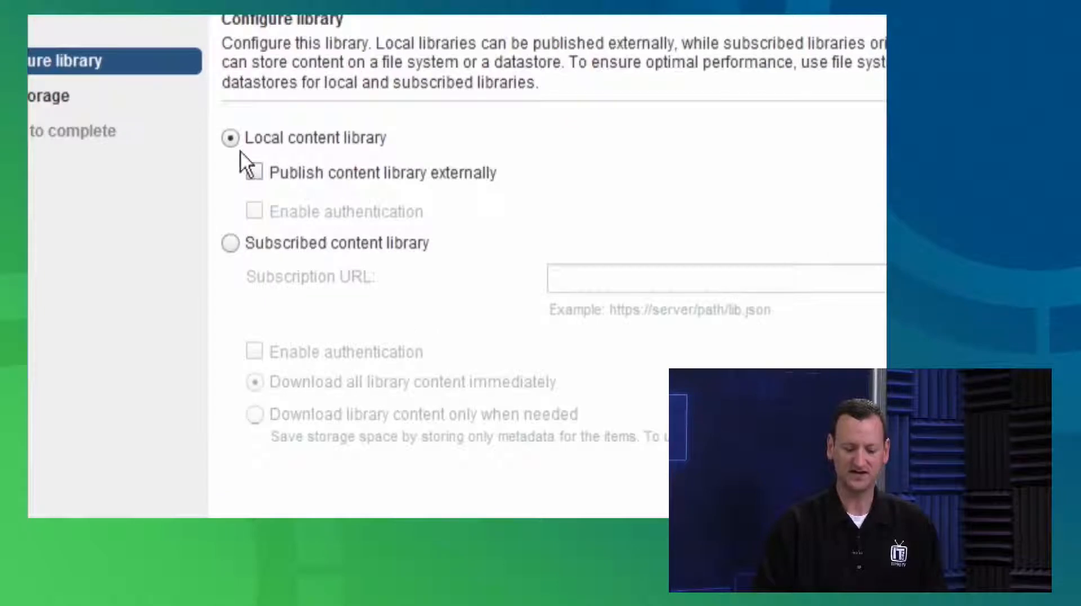
# Configure ProductionLibrary as a subscribed content library and paste DevTeamLibrary's subscription URL
pyautogui.click(296, 245)
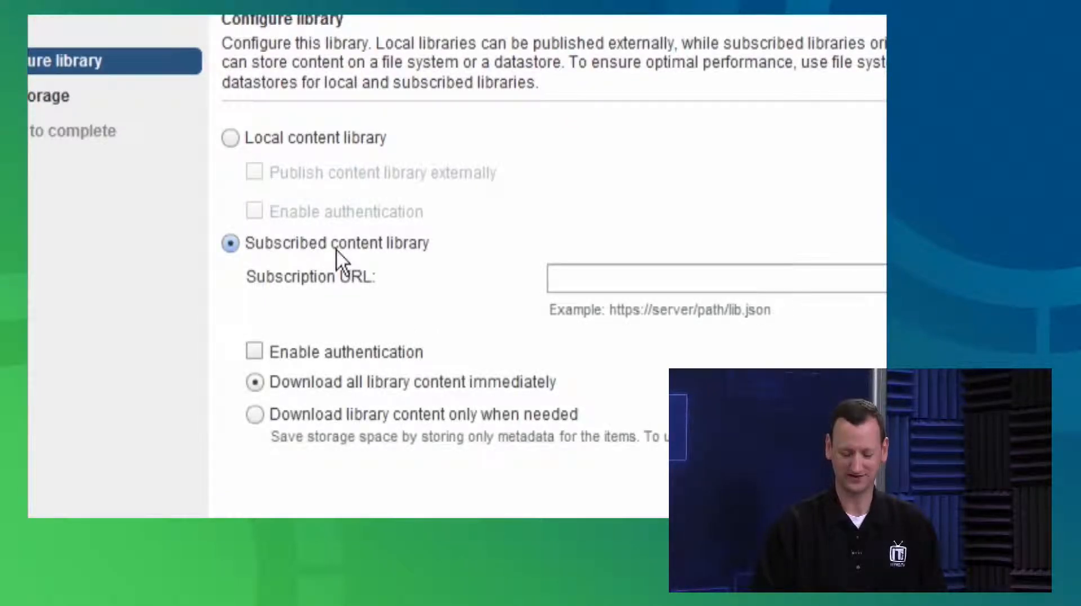
pyautogui.click(598, 279)
pyautogui.hotkey('ctrl', 'v')
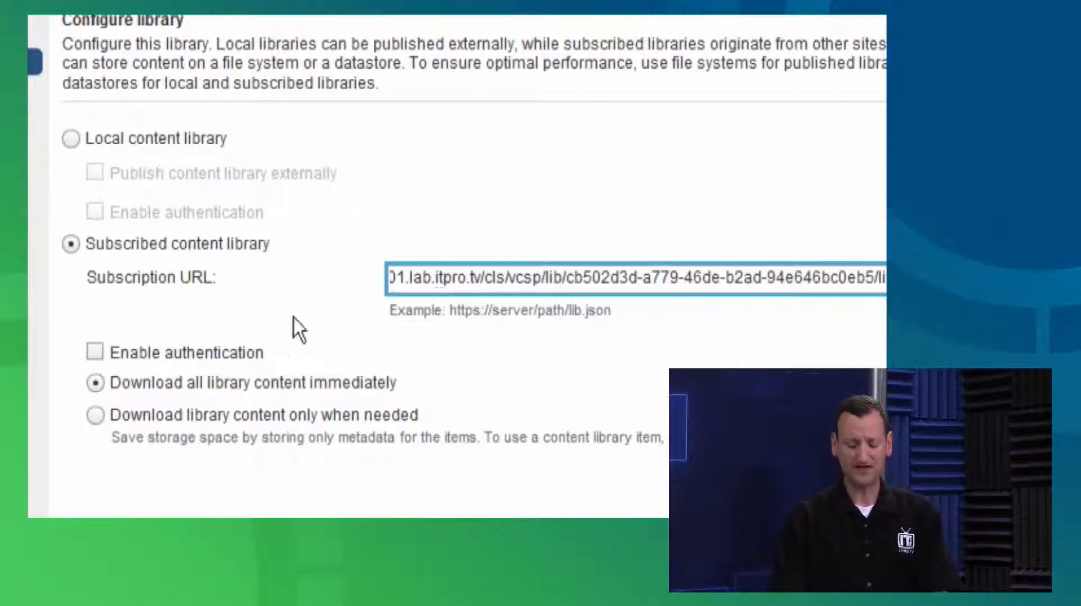
# Enable authentication for the subscription, enter the library password, and choose to download library content only when needed
pyautogui.click(96, 351)
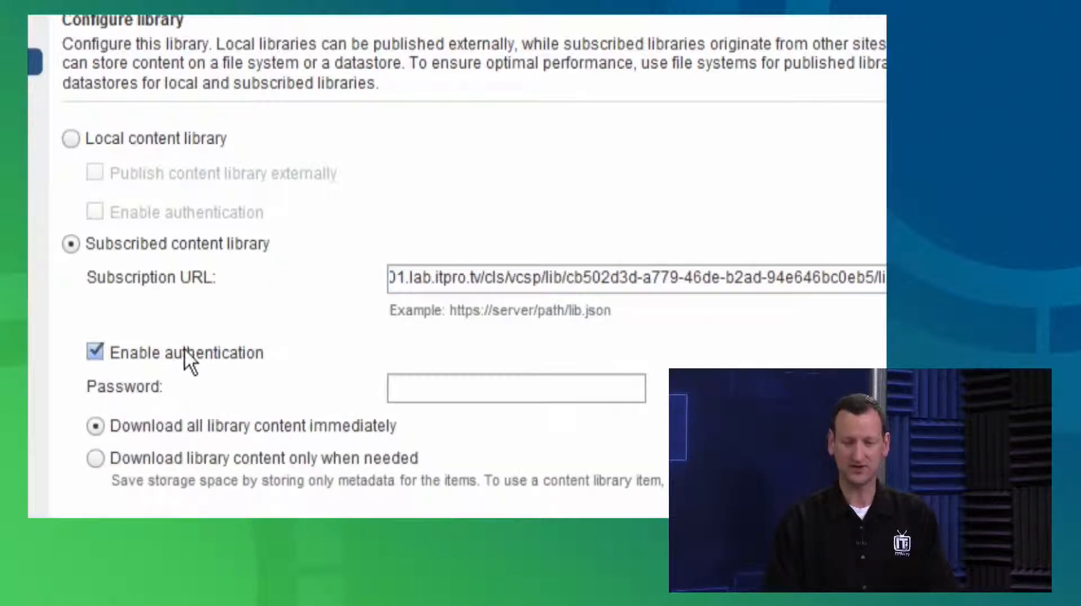
pyautogui.click(440, 385)
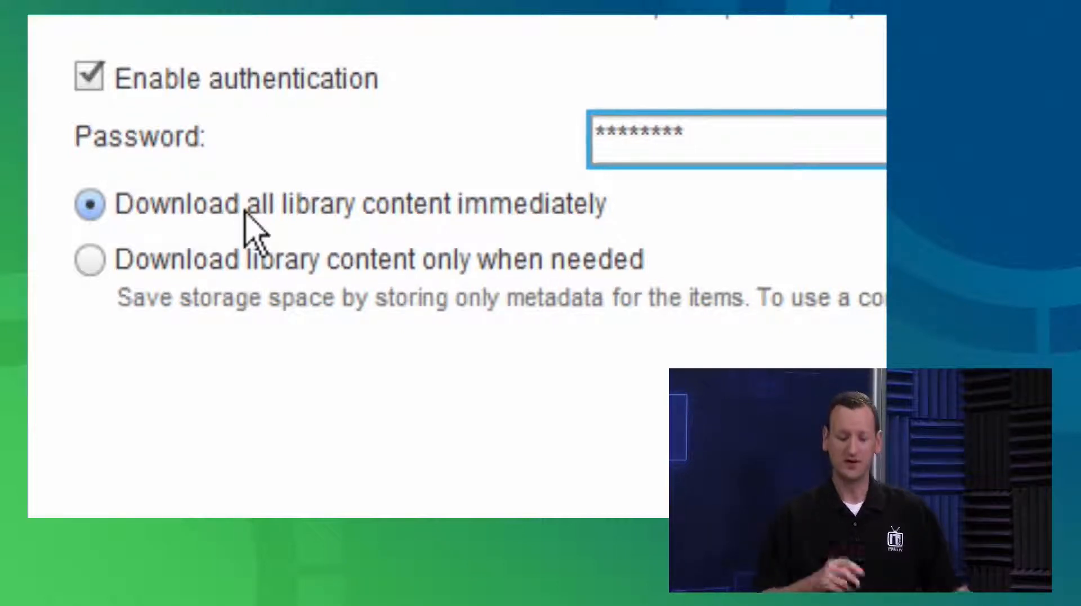
pyautogui.click(206, 262)
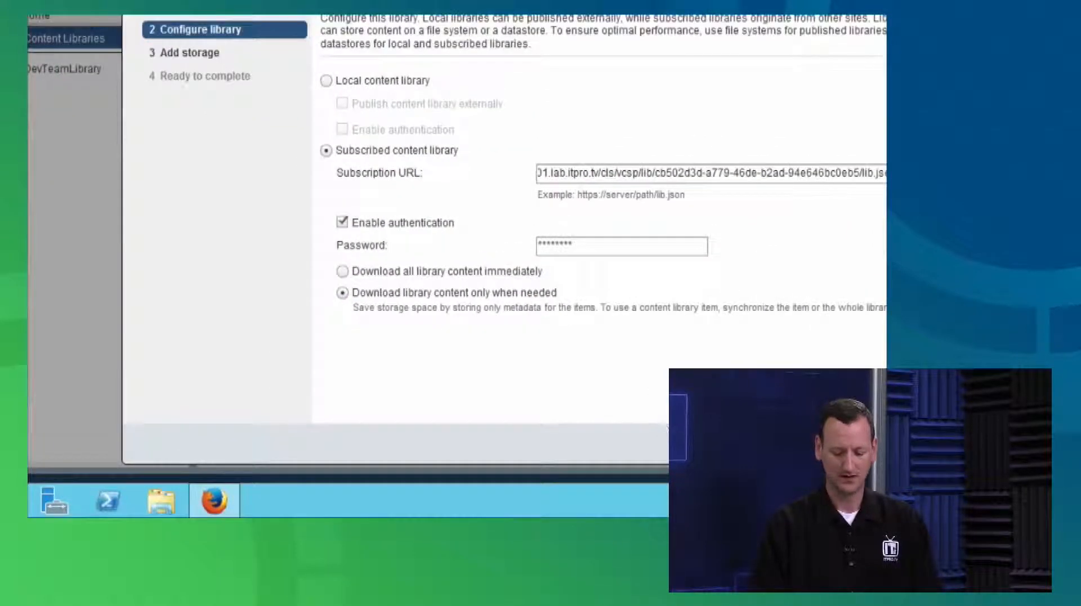
# Continue to the storage settings and select esx-host02-local-datastore as the storage location for ProductionLibrary
pyautogui.click(780, 444)
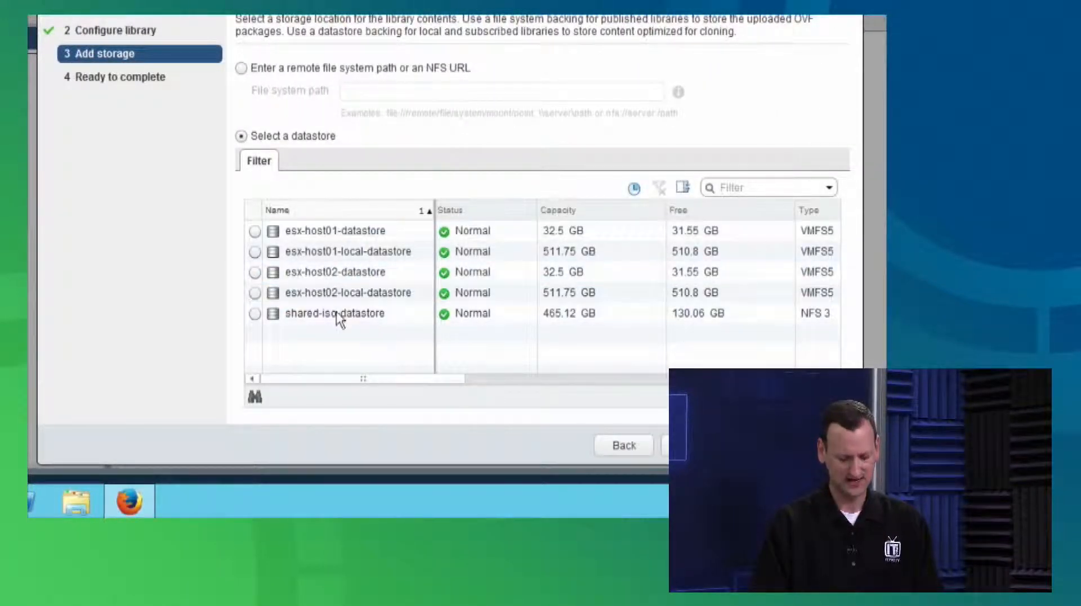
pyautogui.click(372, 296)
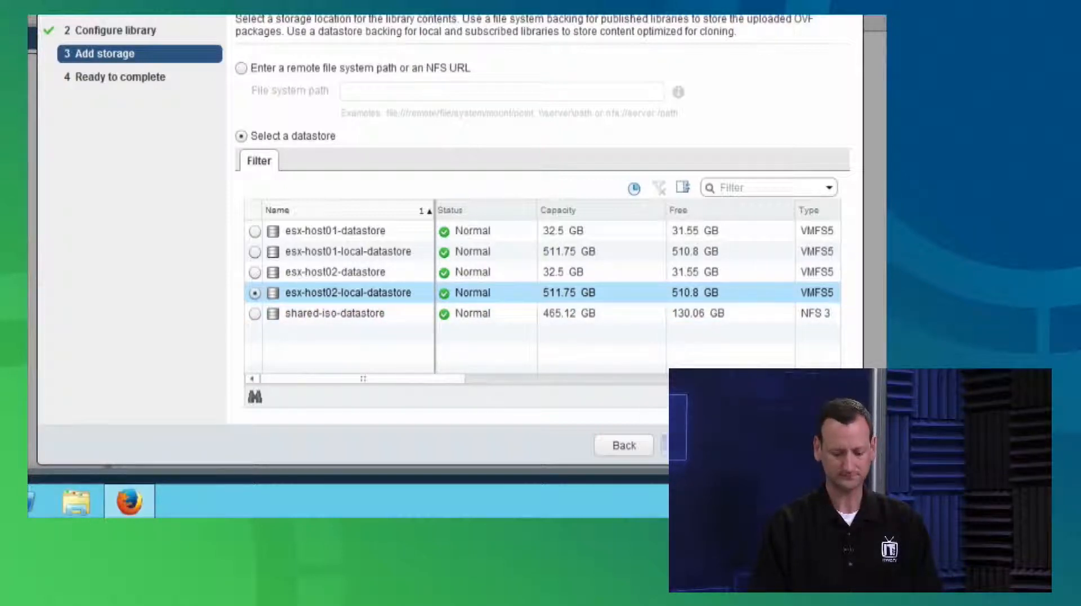
# Accept the reviewed settings to finish creating the subscribed ProductionLibrary, and open the new library
pyautogui.click(691, 445)
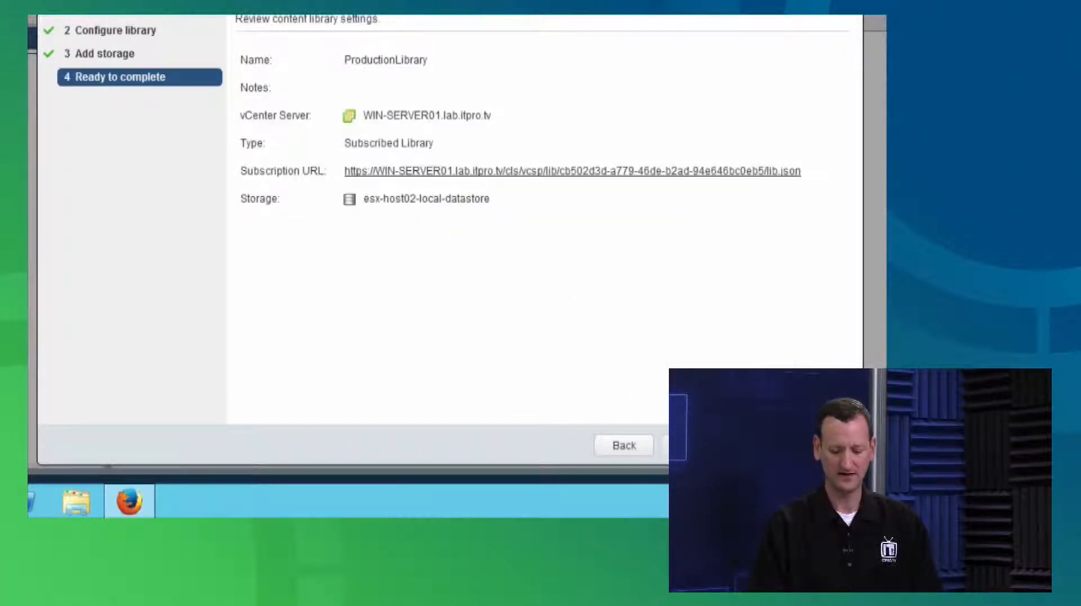
pyautogui.click(759, 445)
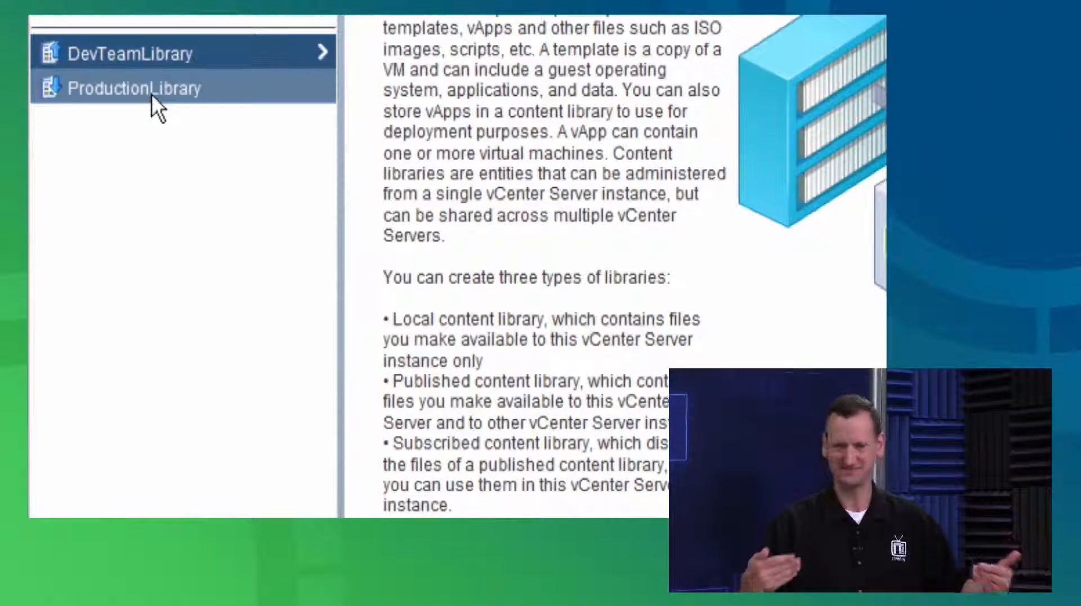
pyautogui.click(171, 87)
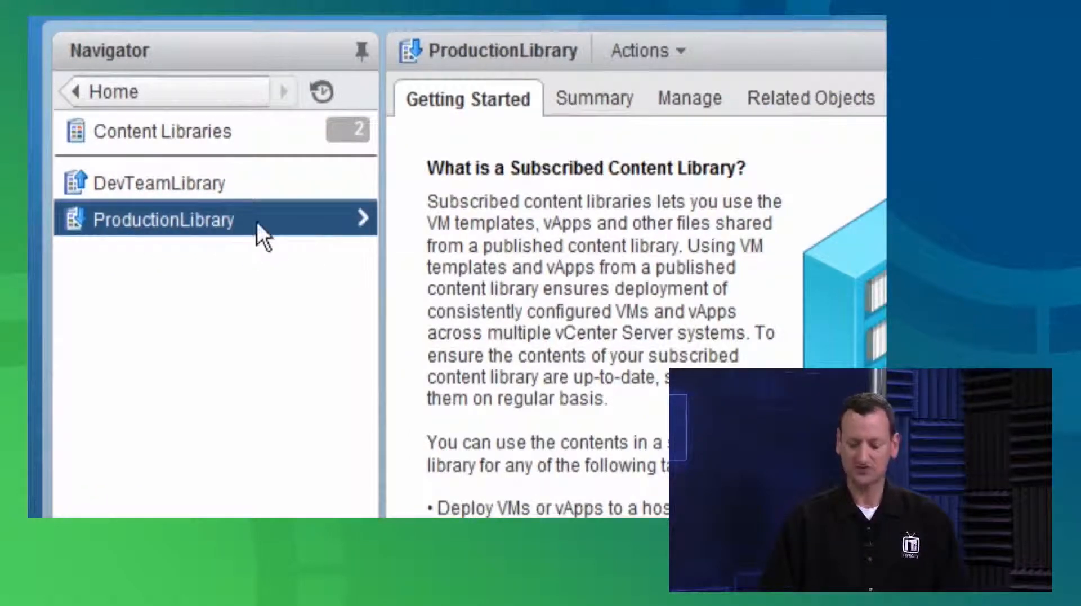
# Check ProductionLibrary's synchronization and subscription settings, then refresh and inspect its lists of templates and other file types
pyautogui.click(706, 104)
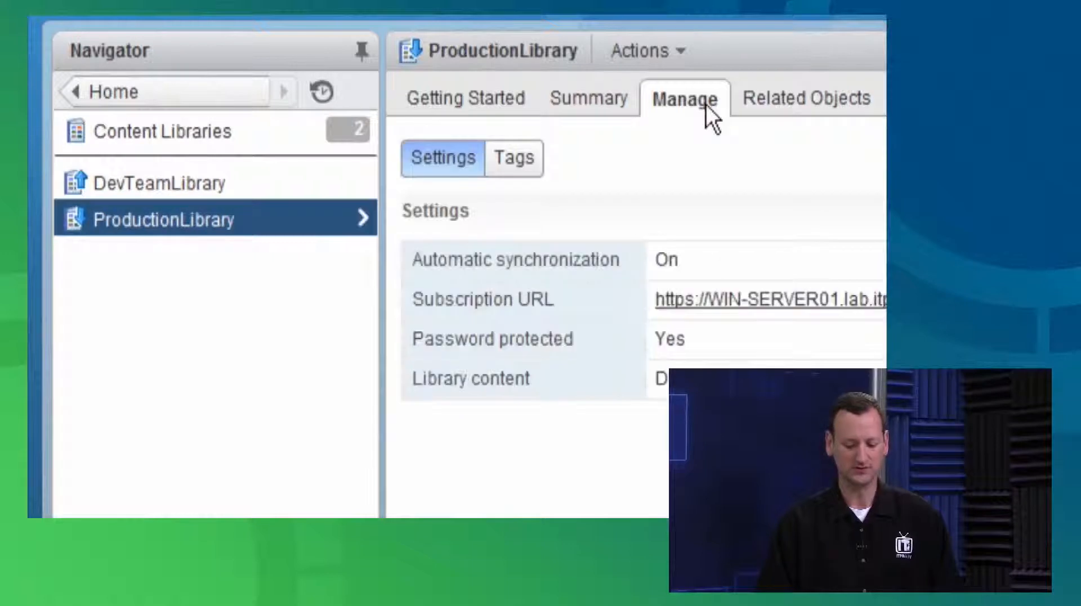
pyautogui.click(758, 106)
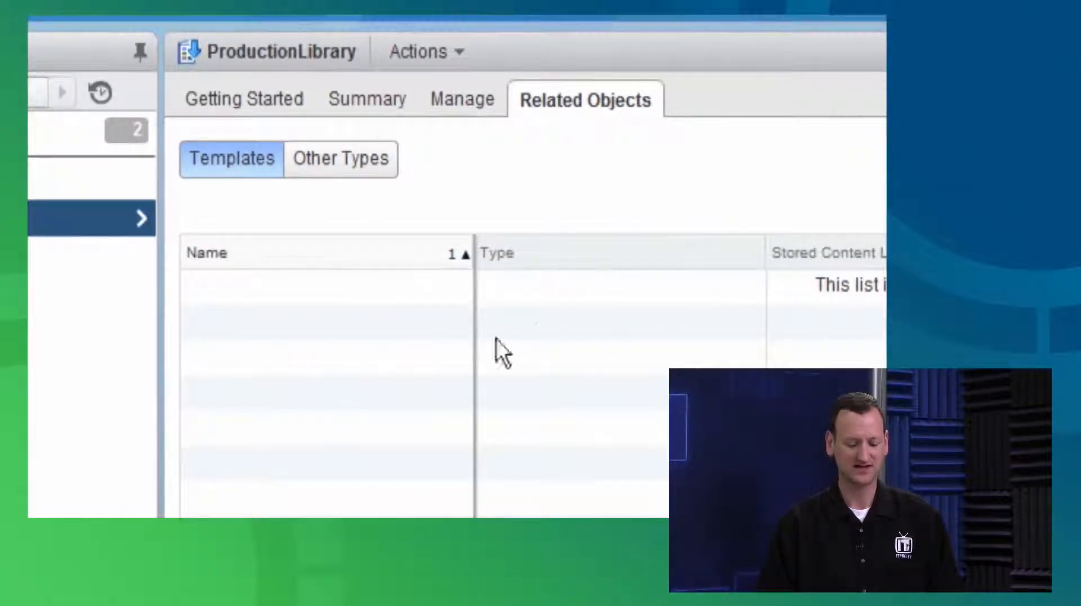
pyautogui.click(342, 164)
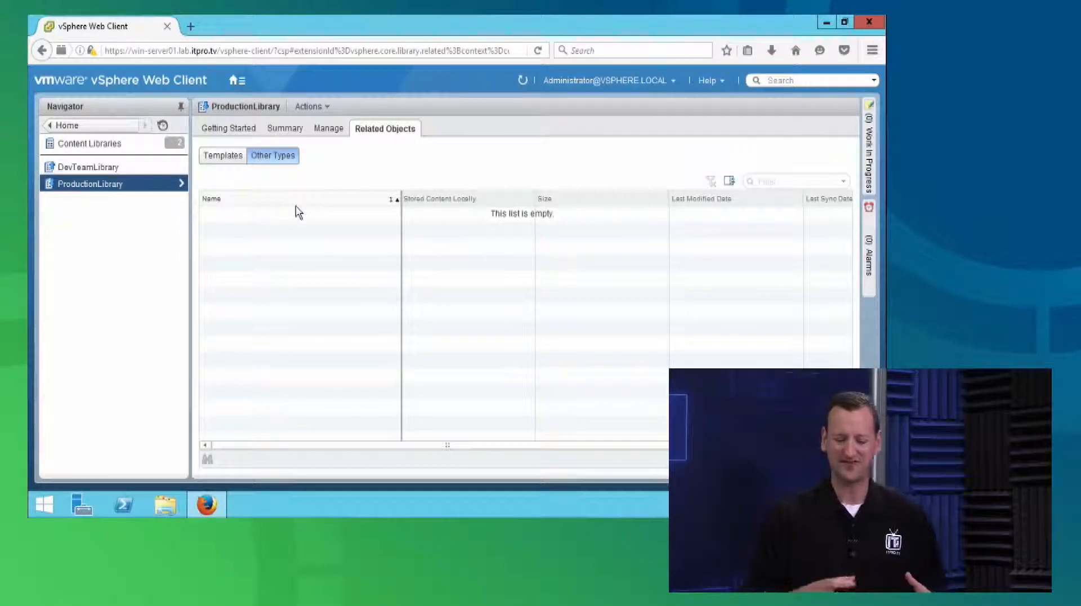
pyautogui.click(524, 84)
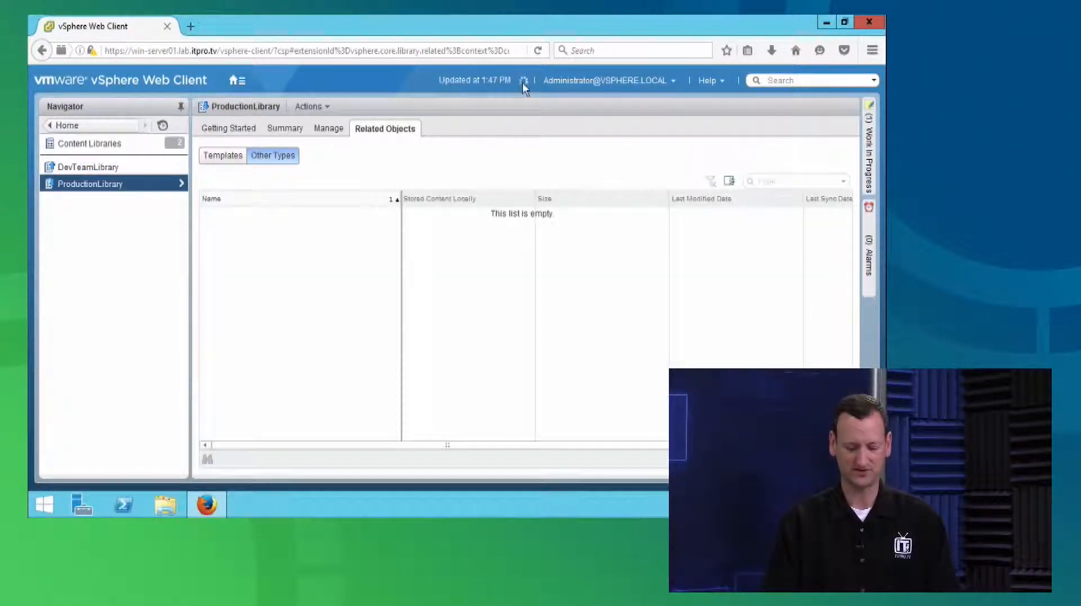
pyautogui.click(222, 163)
# Refresh and inspect DevTeamLibrary's templates and other file types, dismiss the upload notification, and view the library's publication settings
pyautogui.click(78, 168)
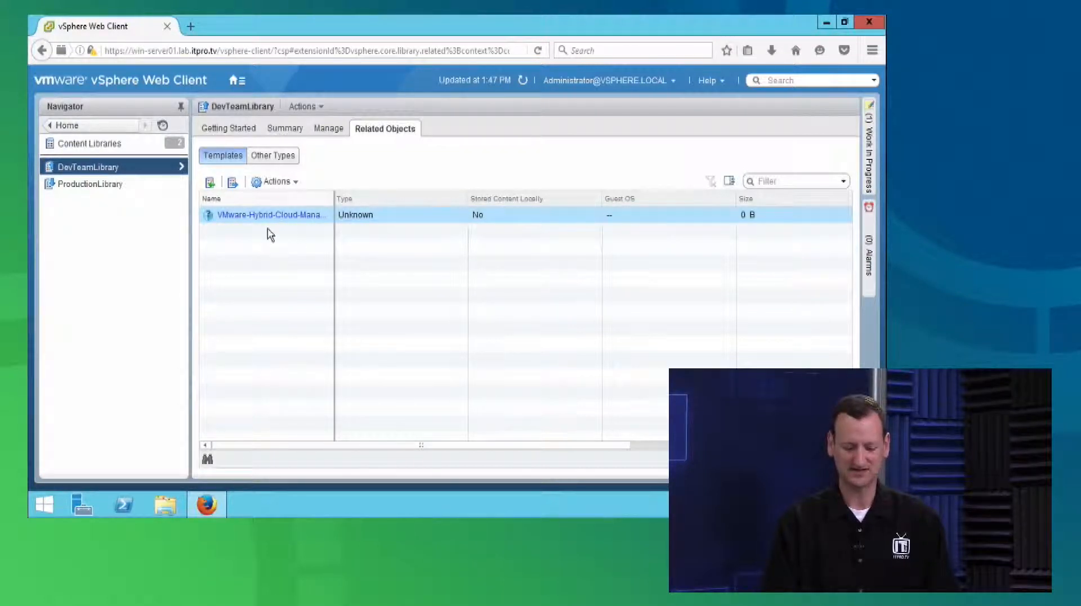
pyautogui.click(750, 214)
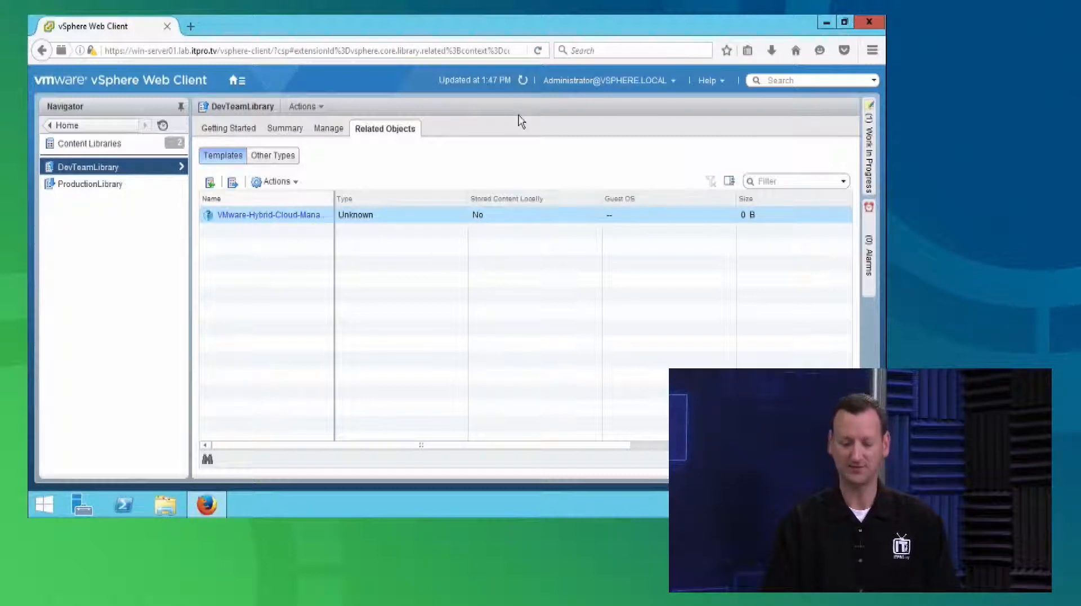
pyautogui.click(523, 84)
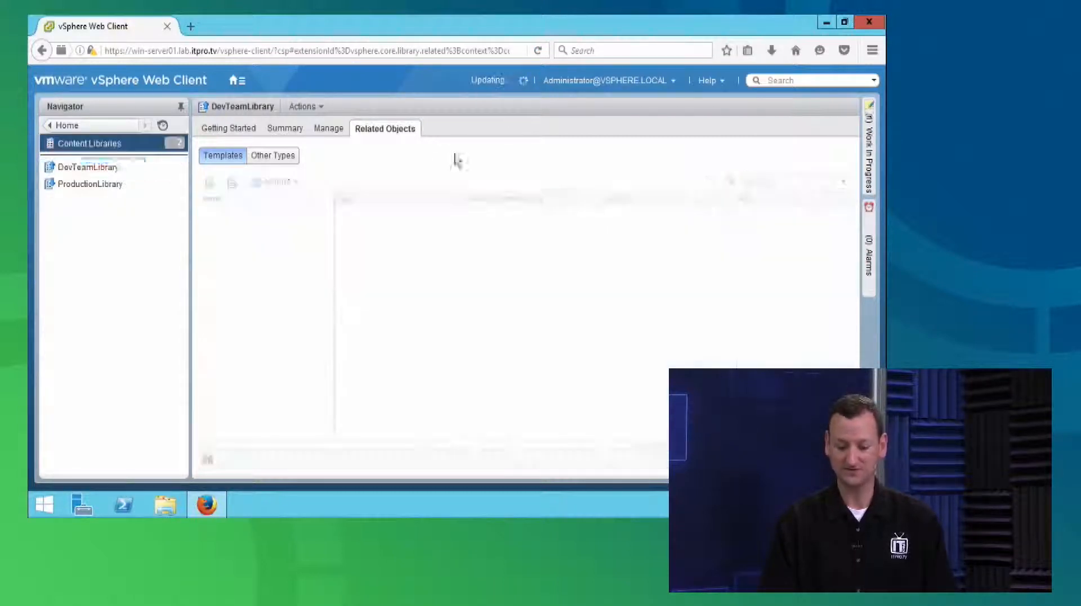
pyautogui.click(283, 162)
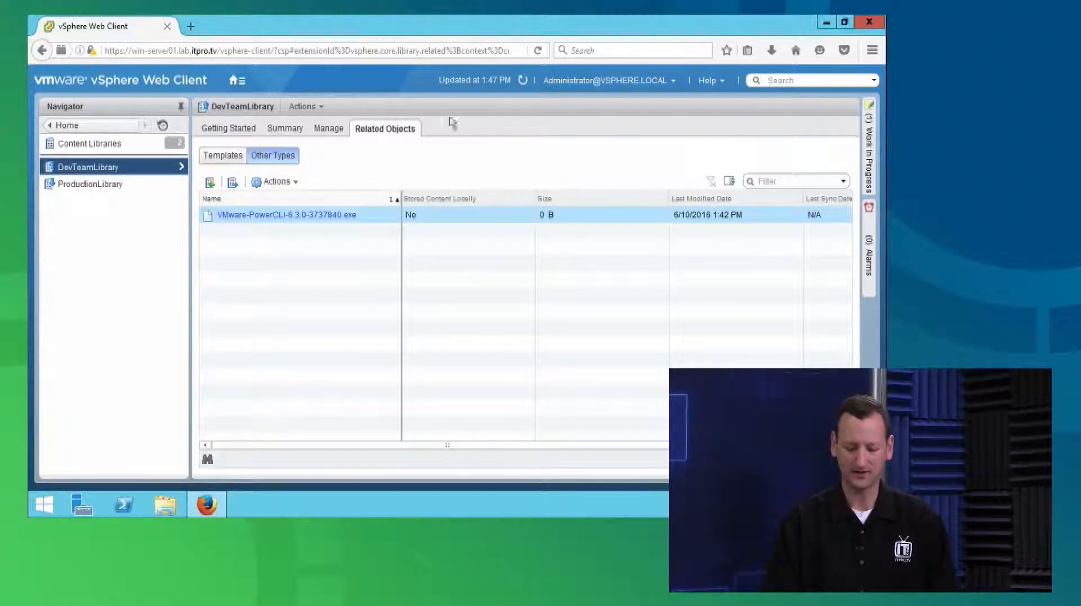
pyautogui.click(523, 84)
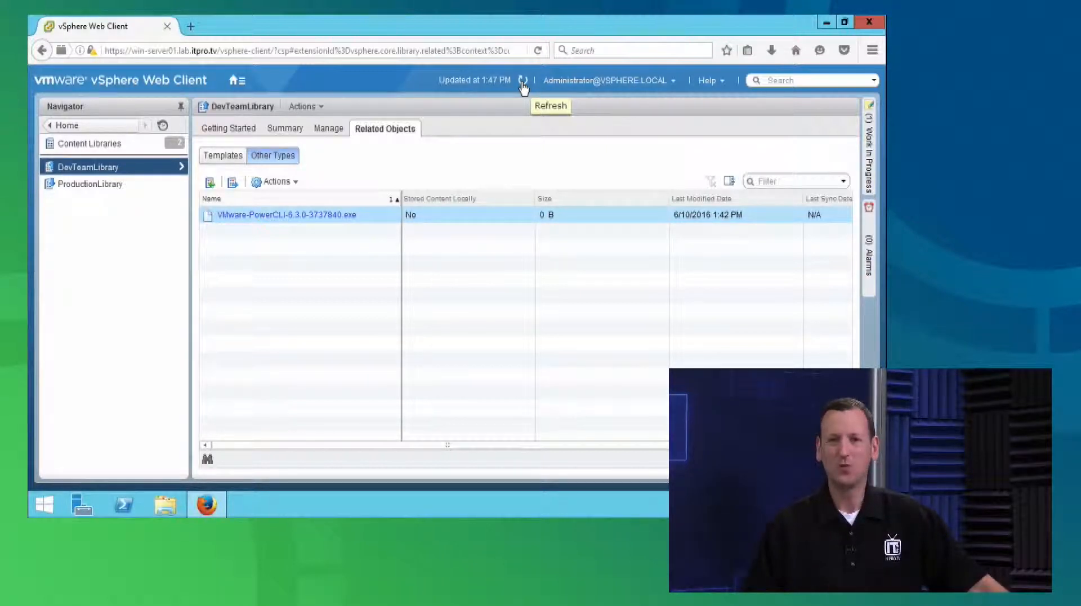
pyautogui.click(524, 88)
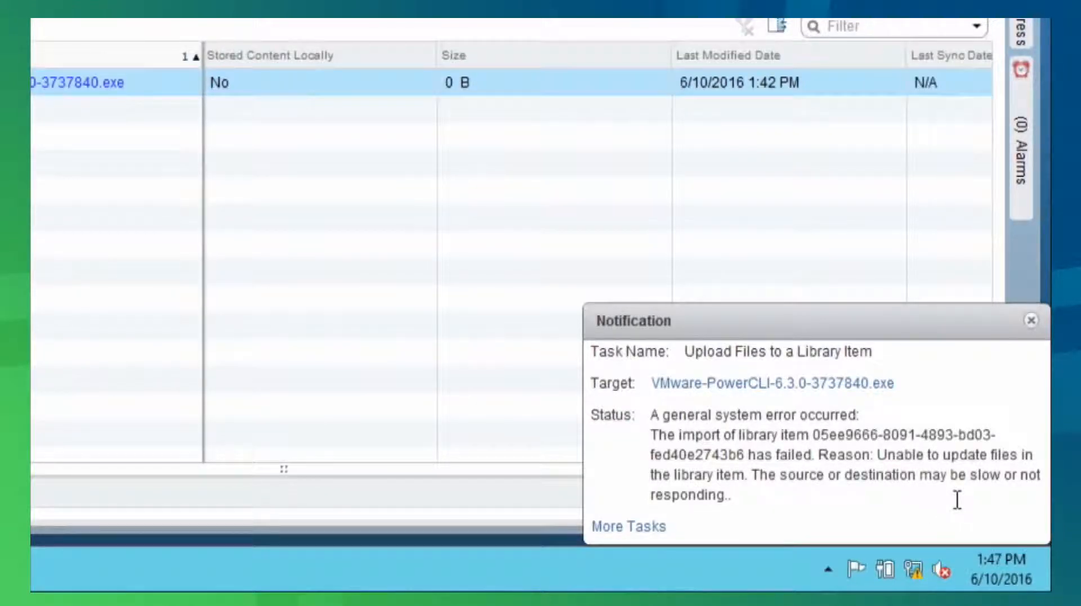
pyautogui.click(1032, 319)
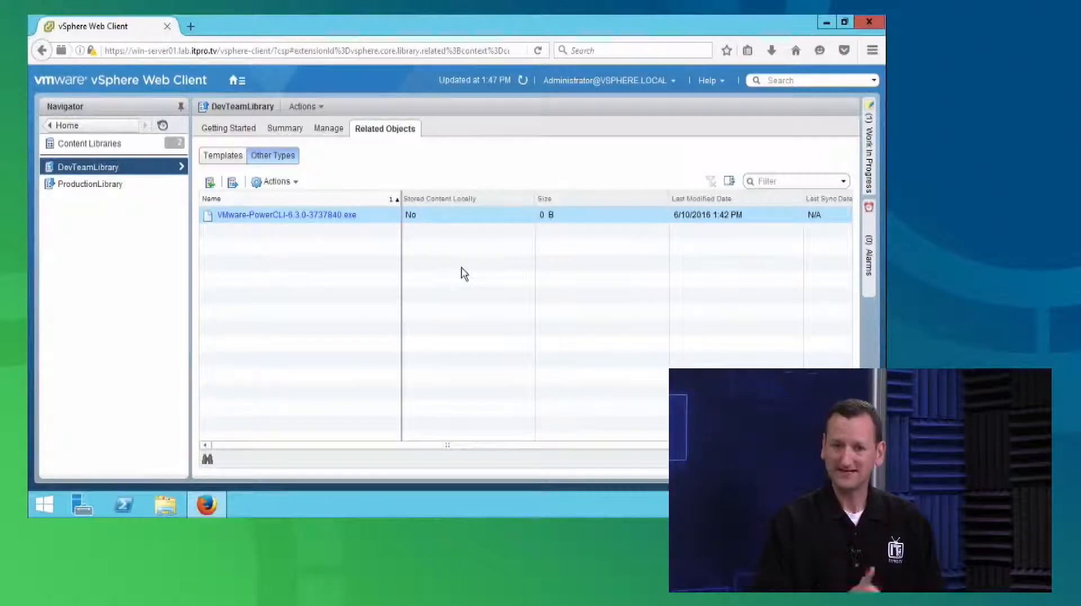
pyautogui.click(329, 128)
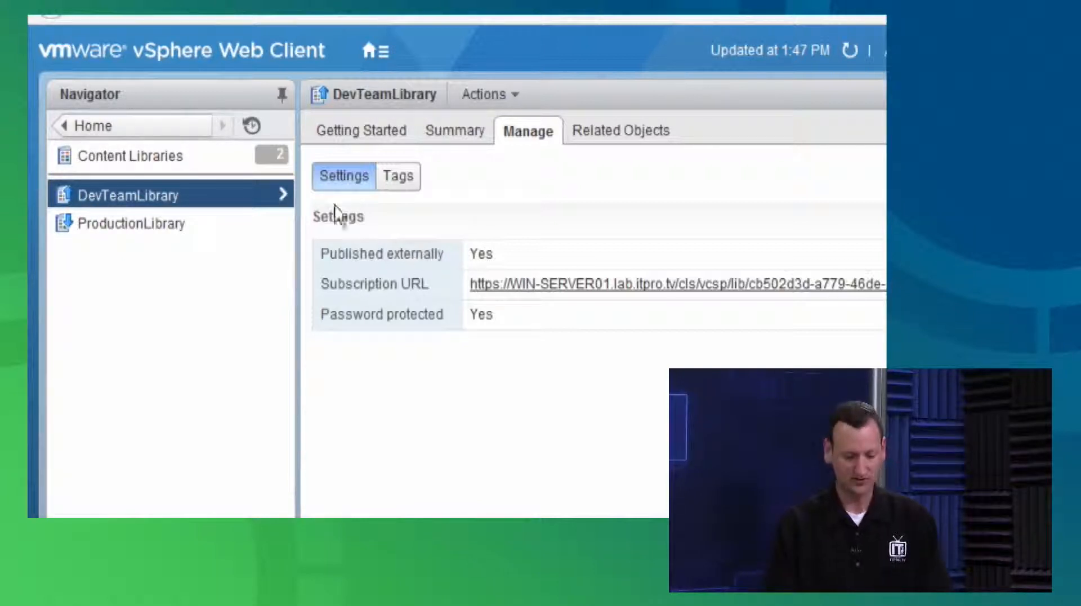
# Go to the Administration area and display the users and groups that hold global permissions
pyautogui.click(147, 127)
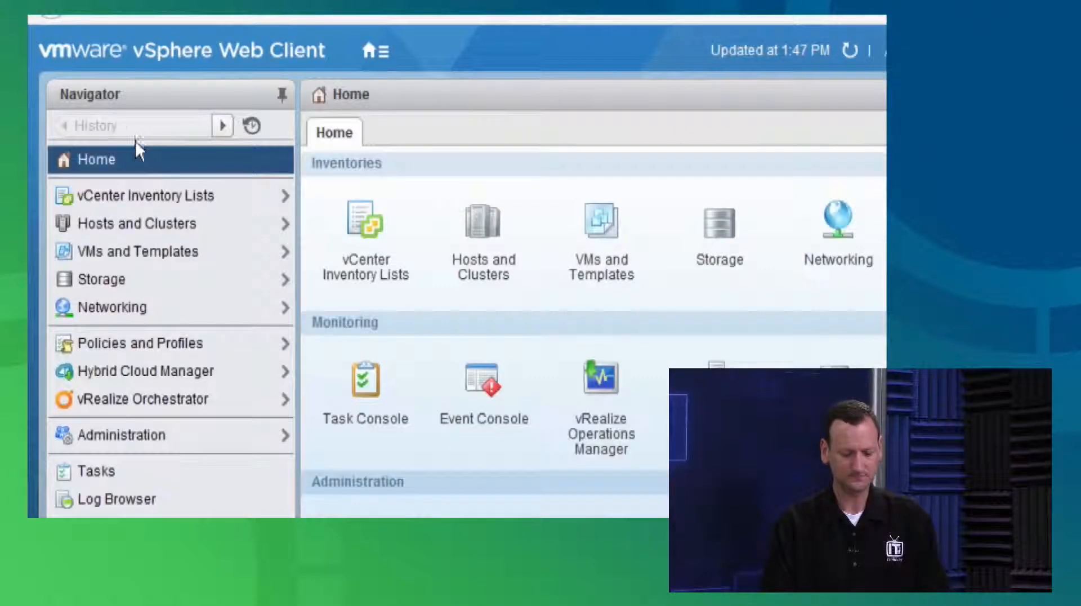
pyautogui.click(127, 437)
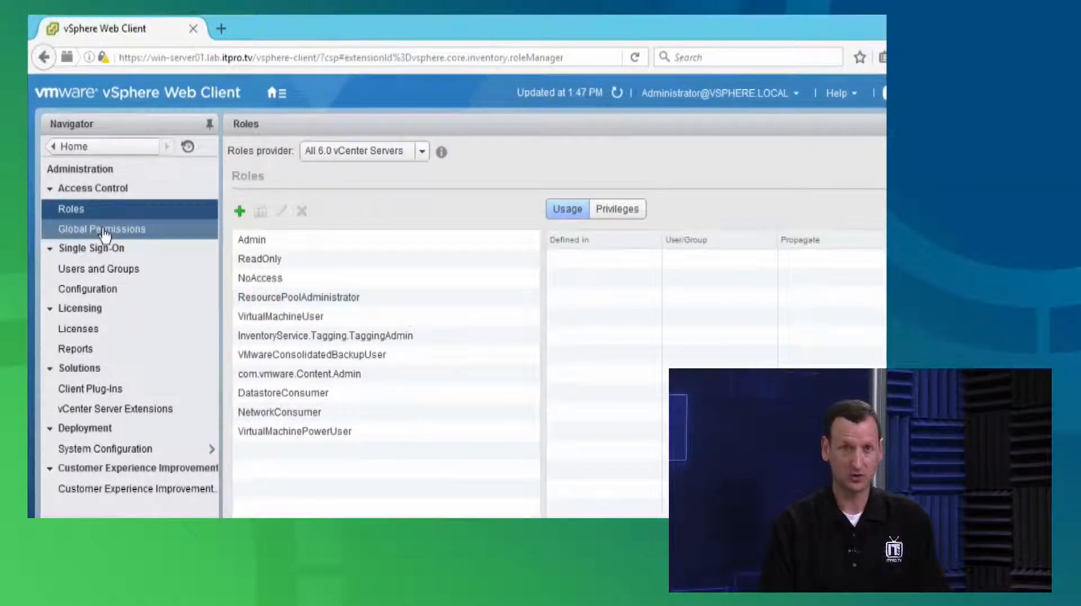
pyautogui.click(81, 230)
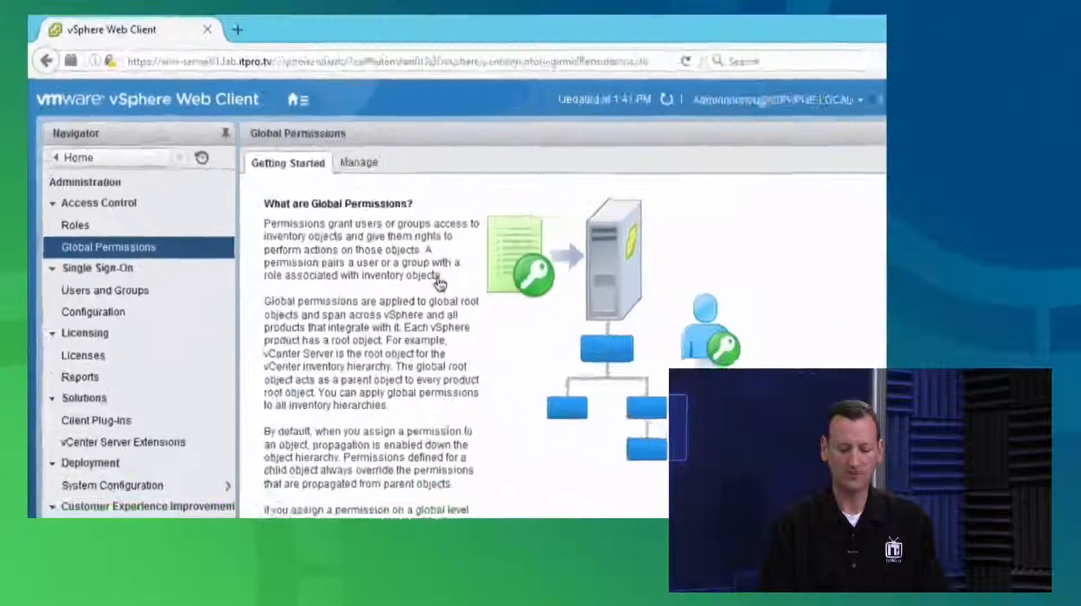
pyautogui.click(341, 157)
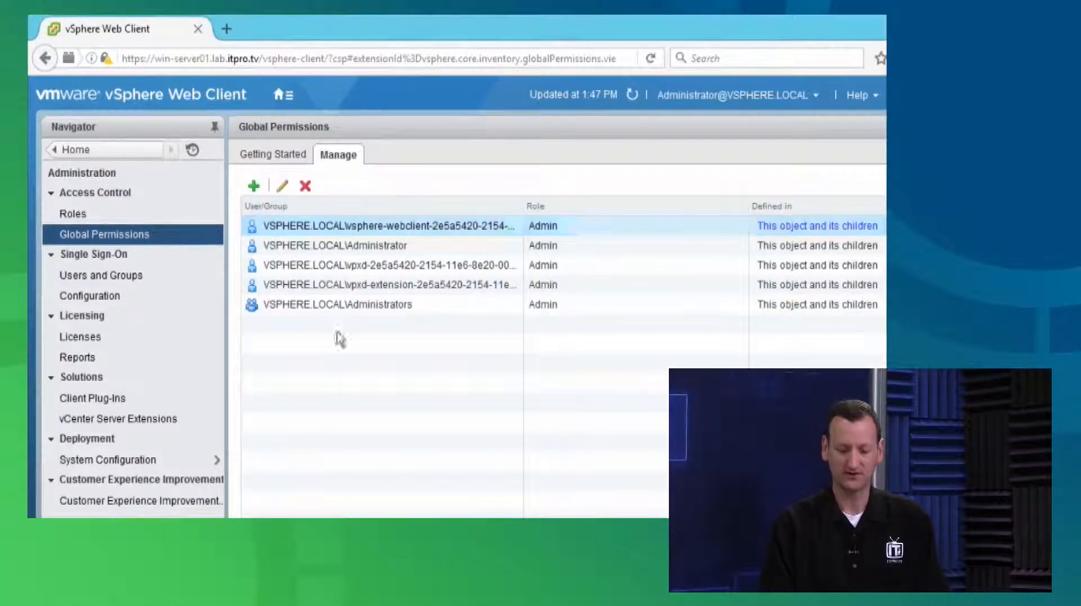
# Examine the ContentLibrary privileges in the role assigned to VSPHERE.LOCAL\Administrator, and close the permission dialog without saving
pyautogui.click(376, 249)
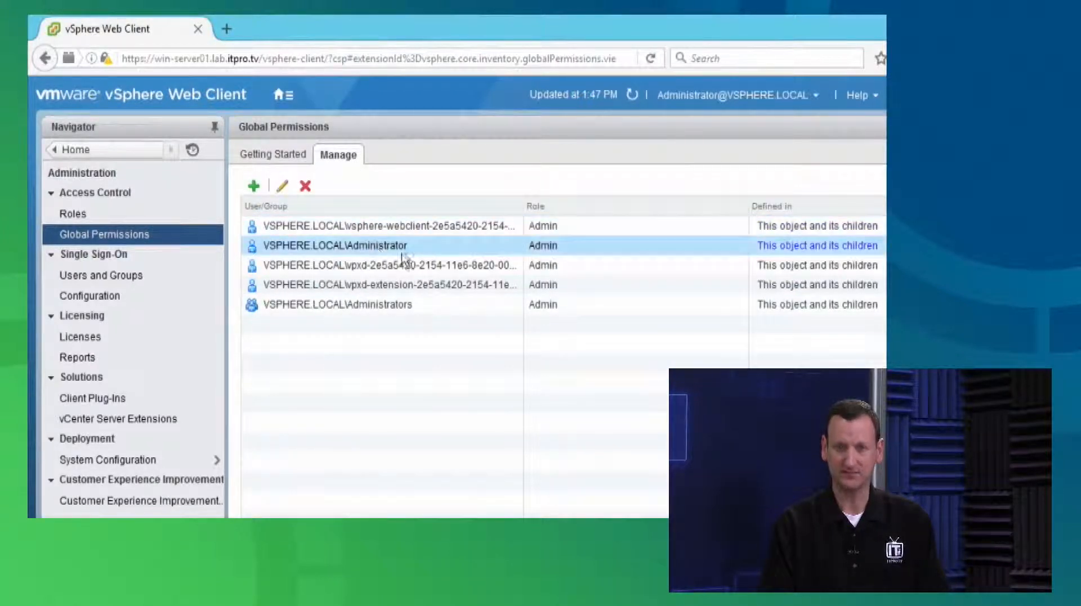
pyautogui.click(282, 186)
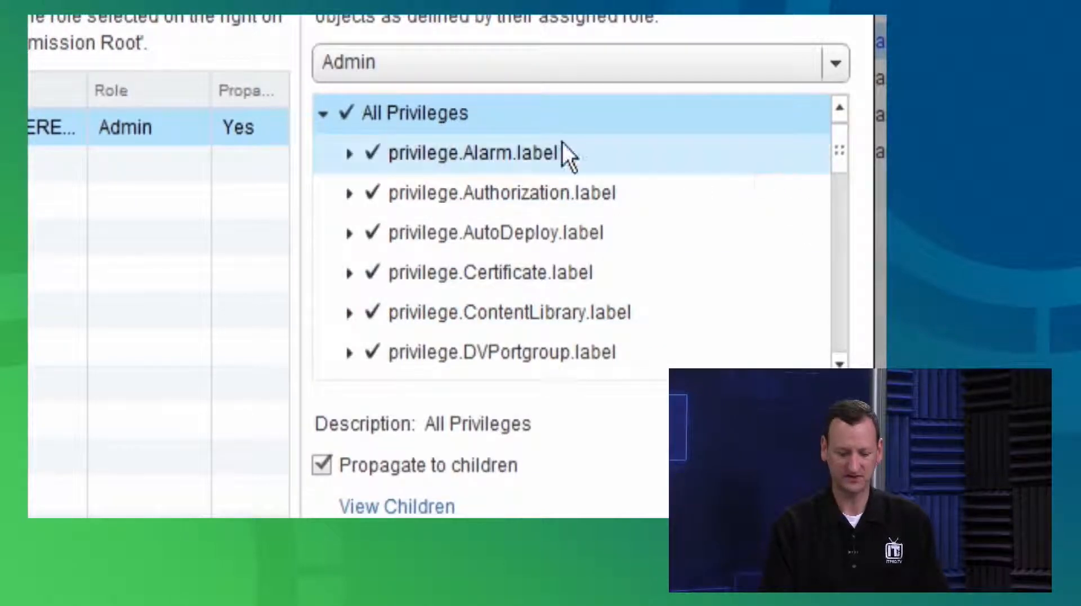
pyautogui.moveTo(840, 148); pyautogui.dragTo(846, 344)
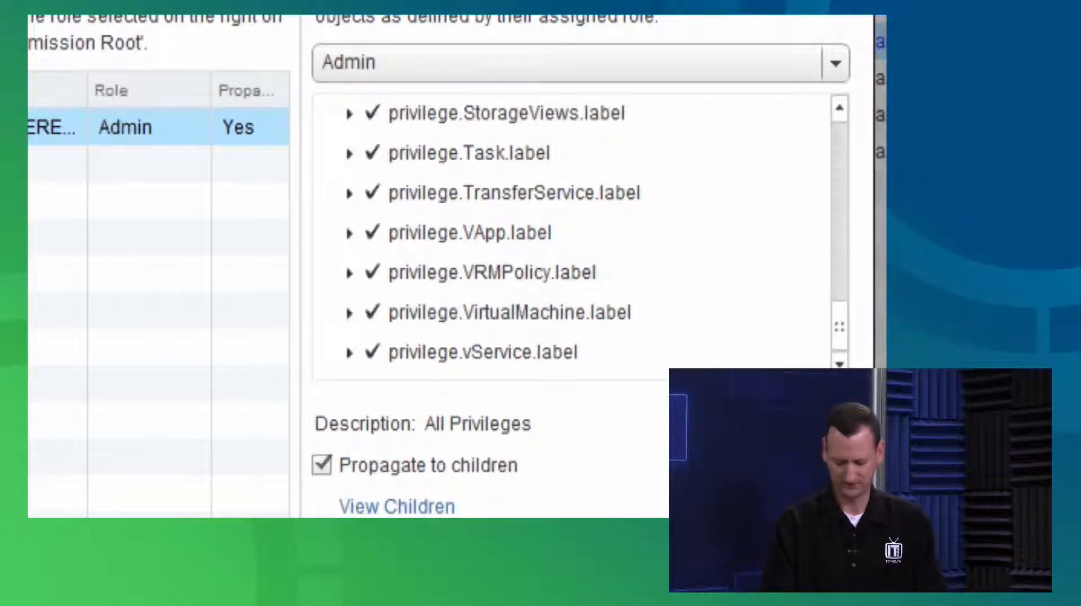
pyautogui.moveTo(851, 351); pyautogui.dragTo(842, 178)
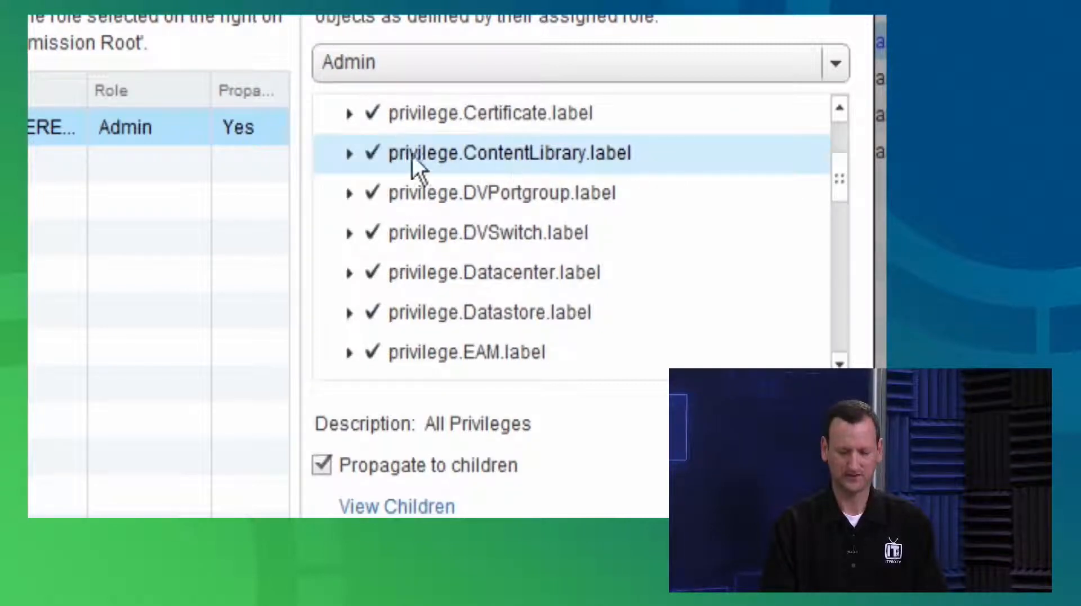
pyautogui.click(351, 153)
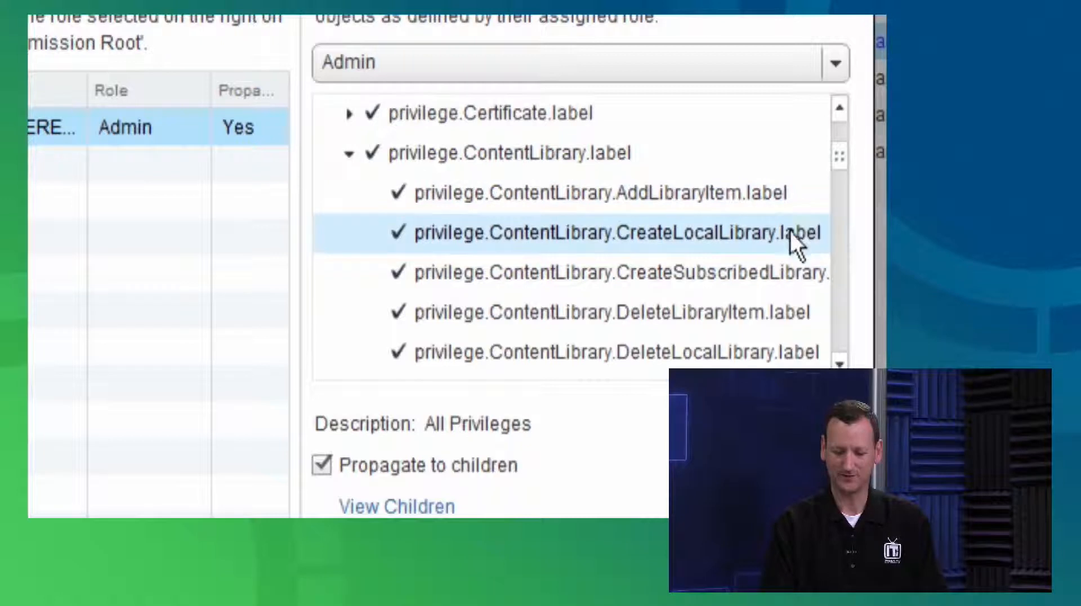
pyautogui.moveTo(840, 158); pyautogui.dragTo(840, 171)
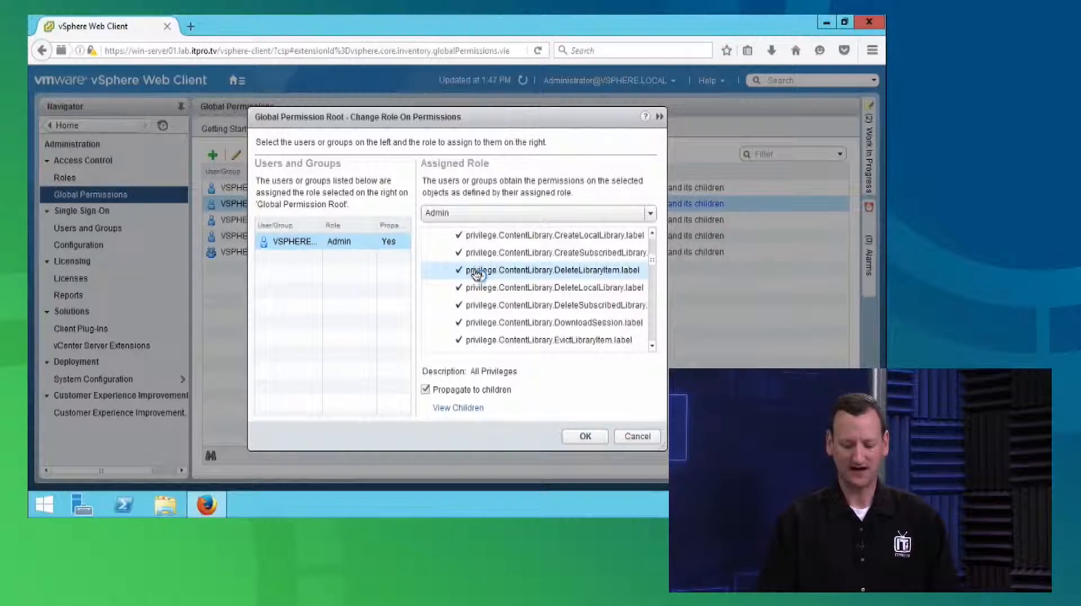
pyautogui.click(641, 438)
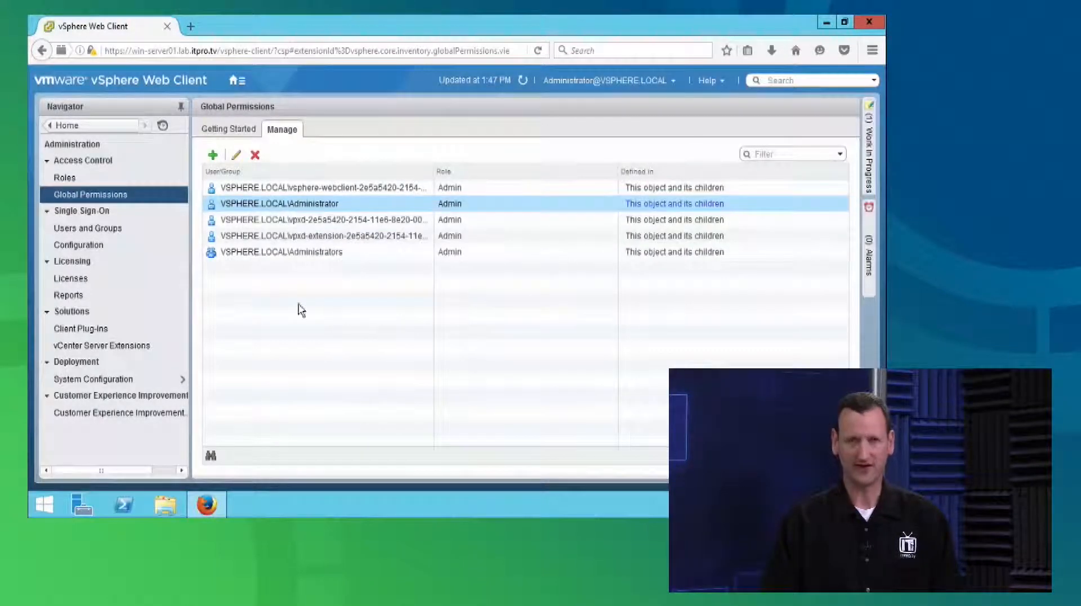
# Return from the global permissions to the vSphere Home page
pyautogui.click(241, 87)
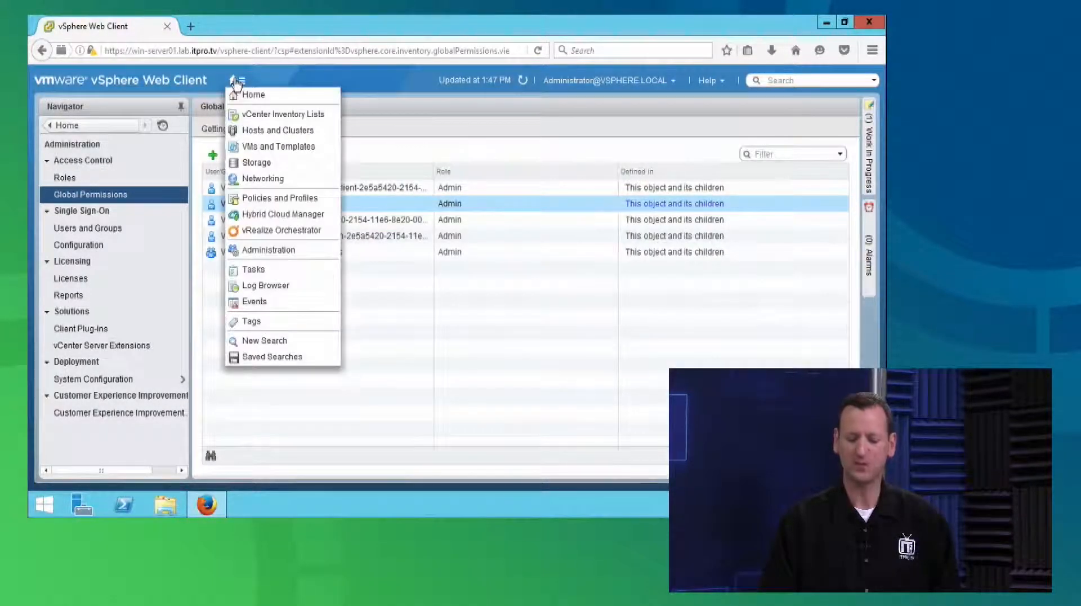
pyautogui.click(249, 94)
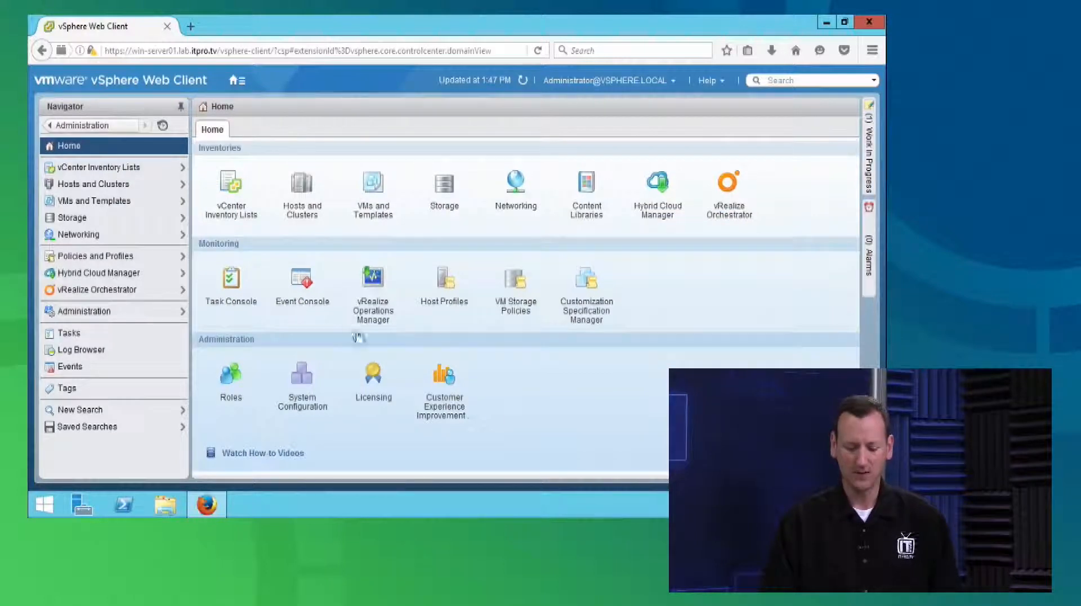
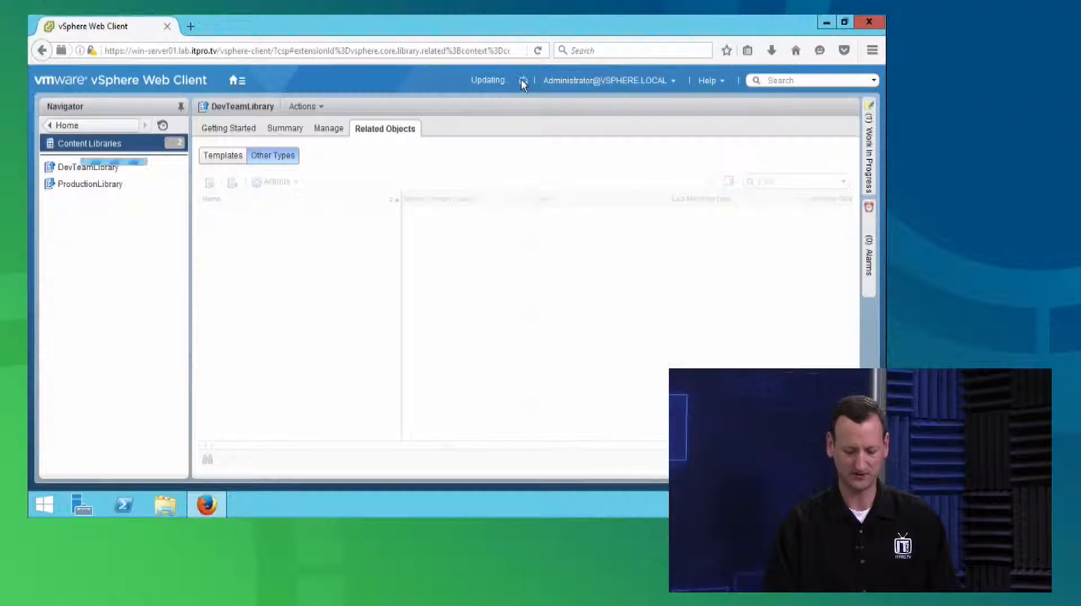
# Refresh DevTeamLibrary and check its templates and the PowerCLI file among its other item types
pyautogui.click(219, 158)
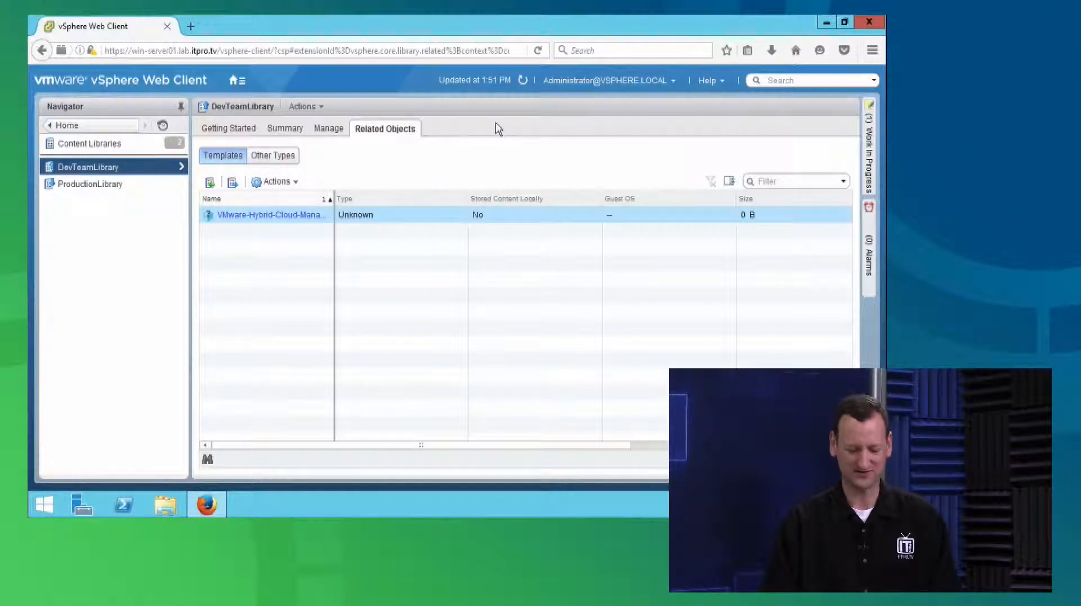
pyautogui.click(524, 80)
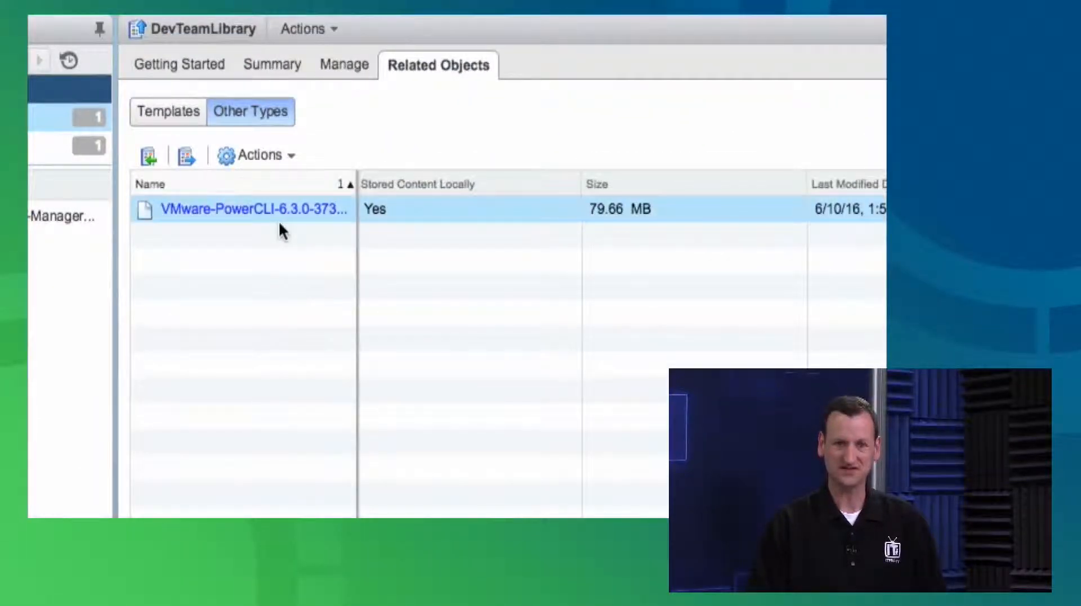
pyautogui.click(392, 220)
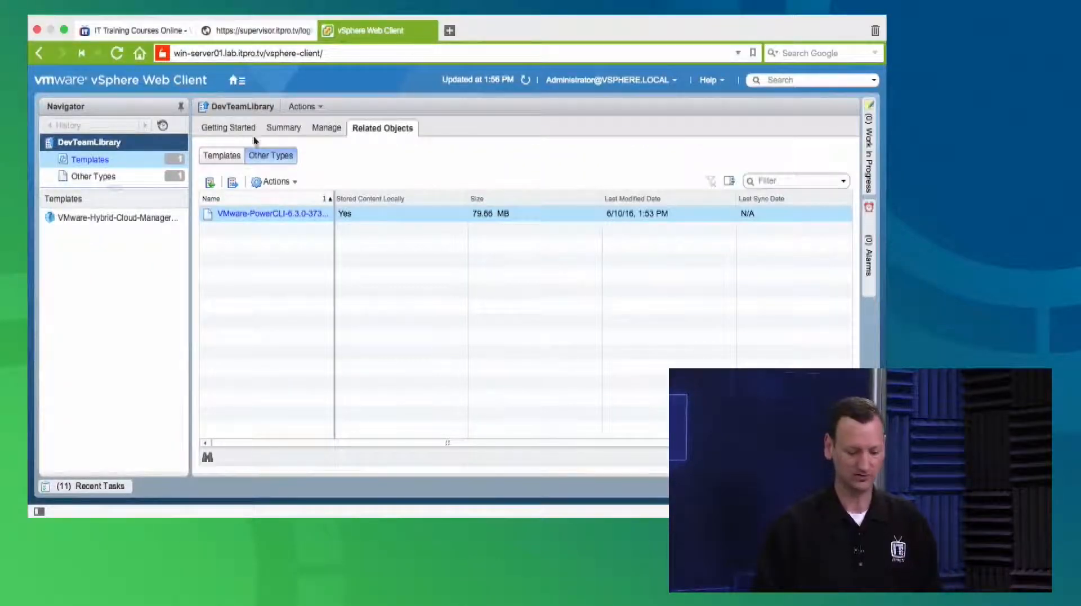
# Go from DevTeamLibrary through Home to Content Libraries, open ProductionLibrary, and refresh its list of other item types
pyautogui.click(233, 81)
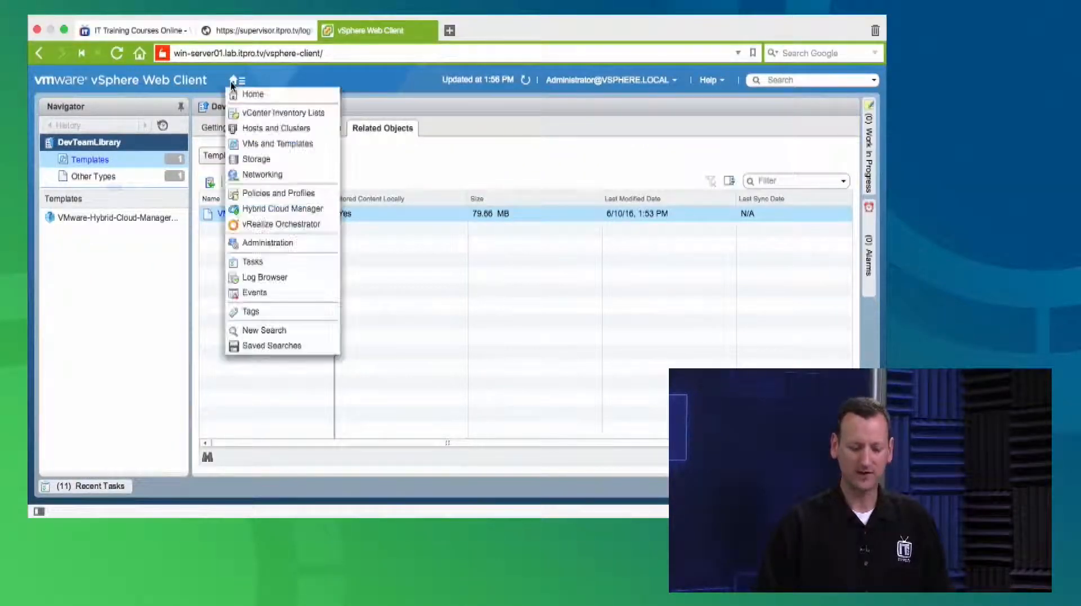
pyautogui.click(105, 124)
pyautogui.click(235, 80)
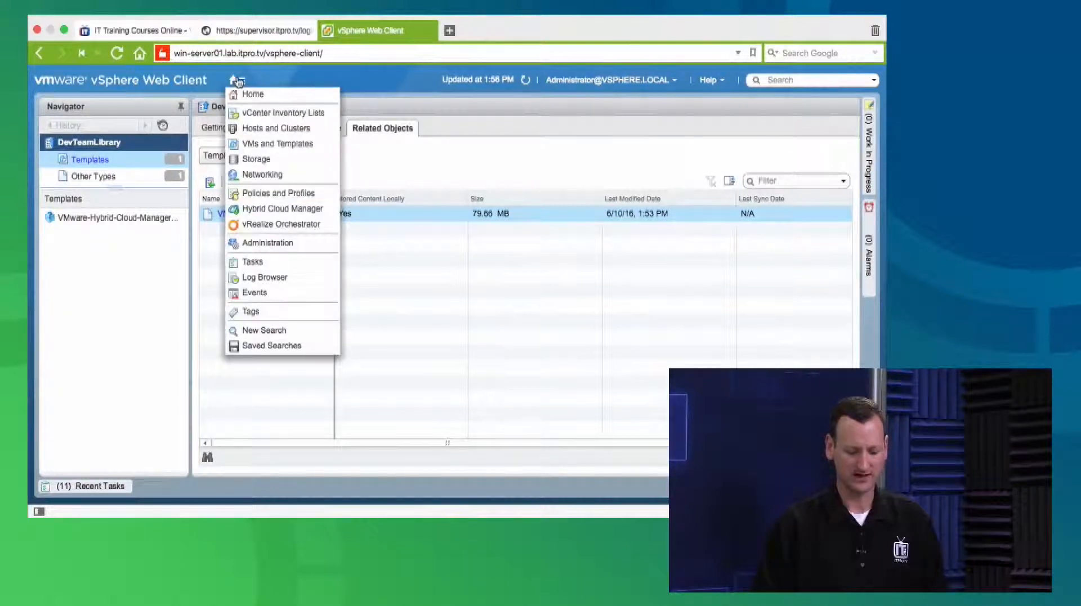
pyautogui.click(275, 112)
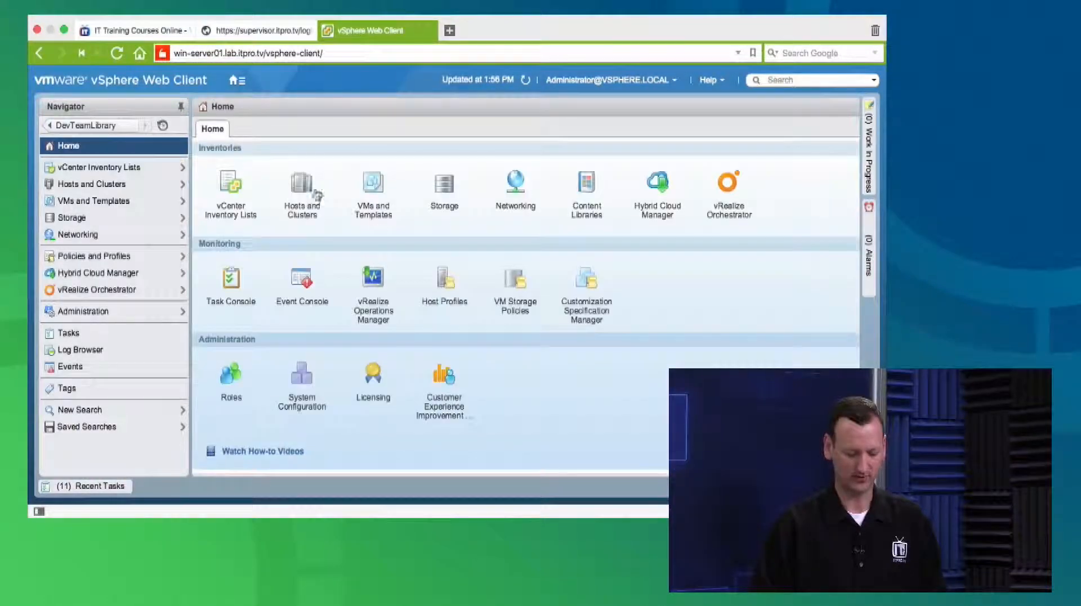
pyautogui.click(587, 194)
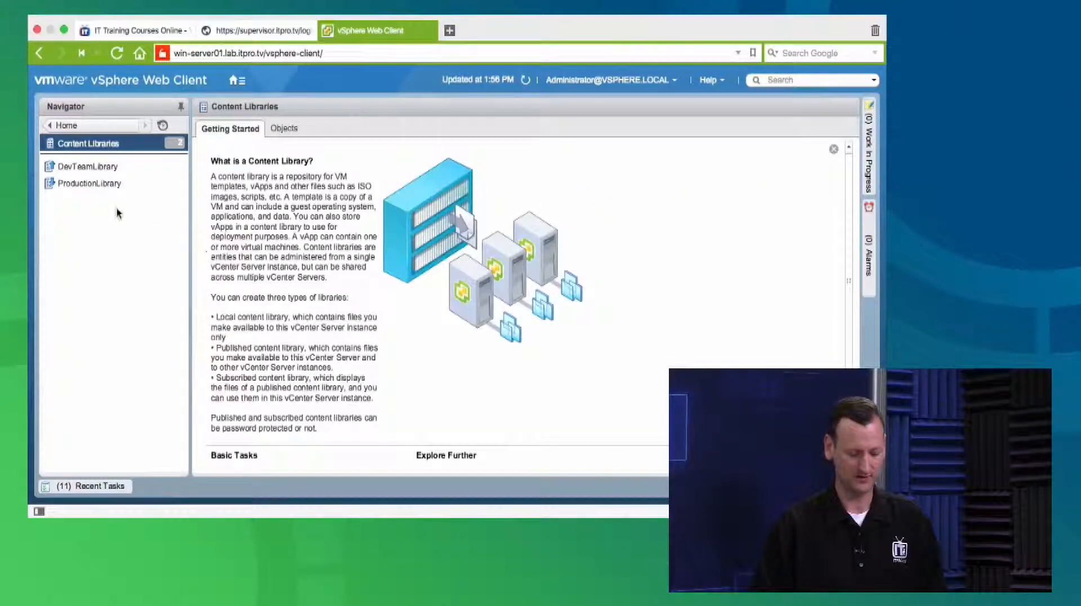
pyautogui.click(88, 186)
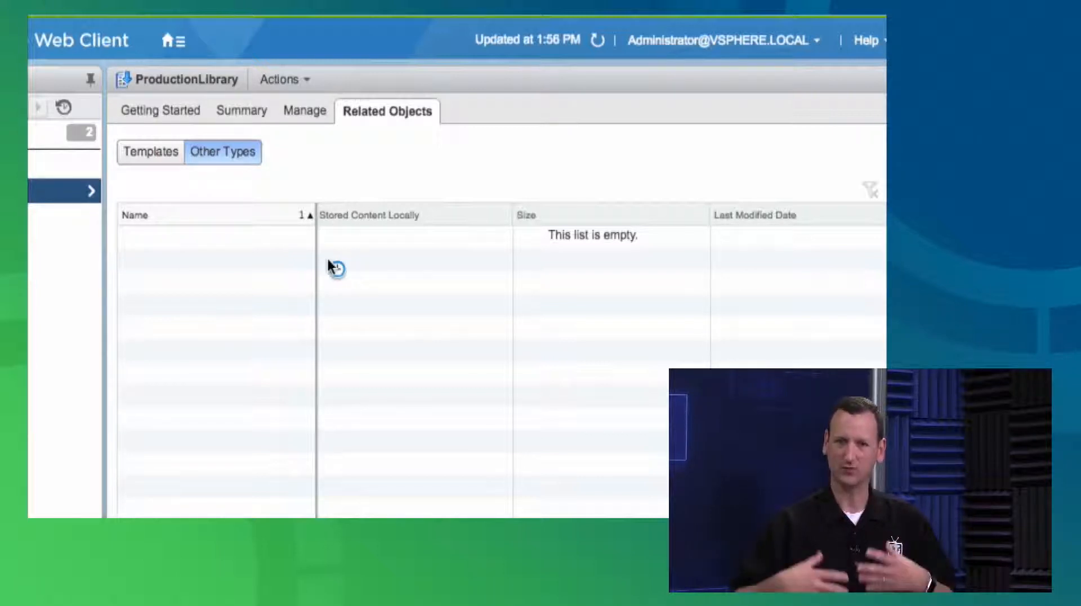
pyautogui.click(598, 43)
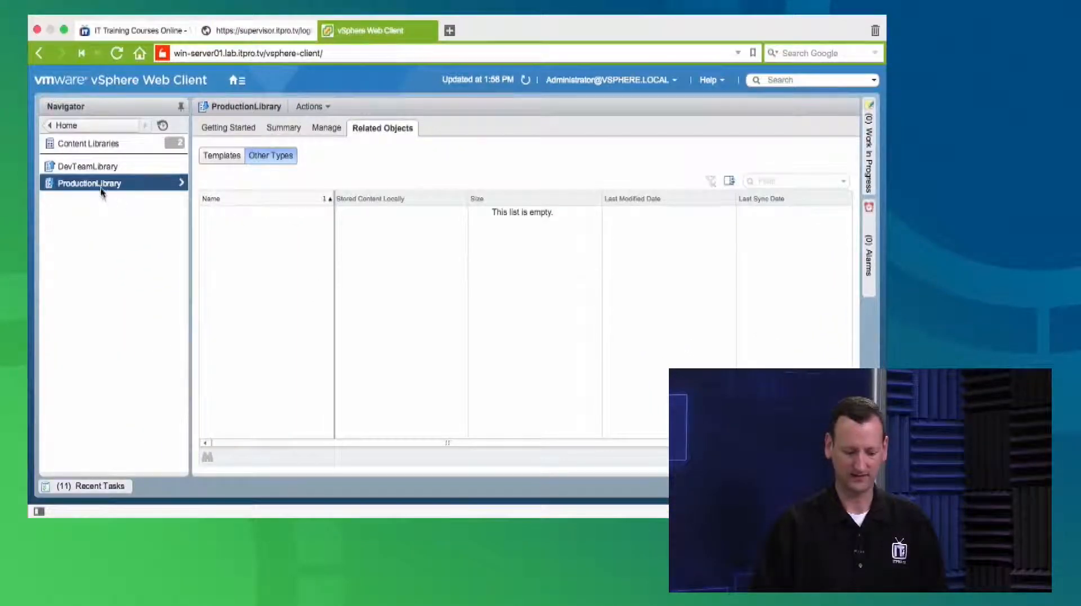
# Synchronize the subscribed ProductionLibrary with its publisher and refresh its list of other item types
pyautogui.rightClick(101, 190)
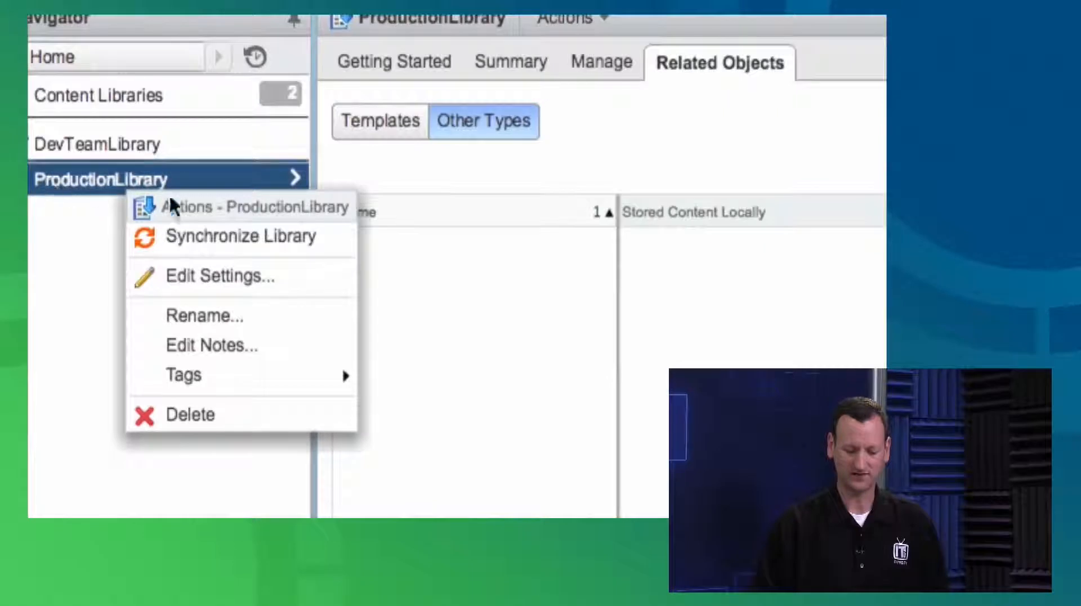
pyautogui.click(283, 241)
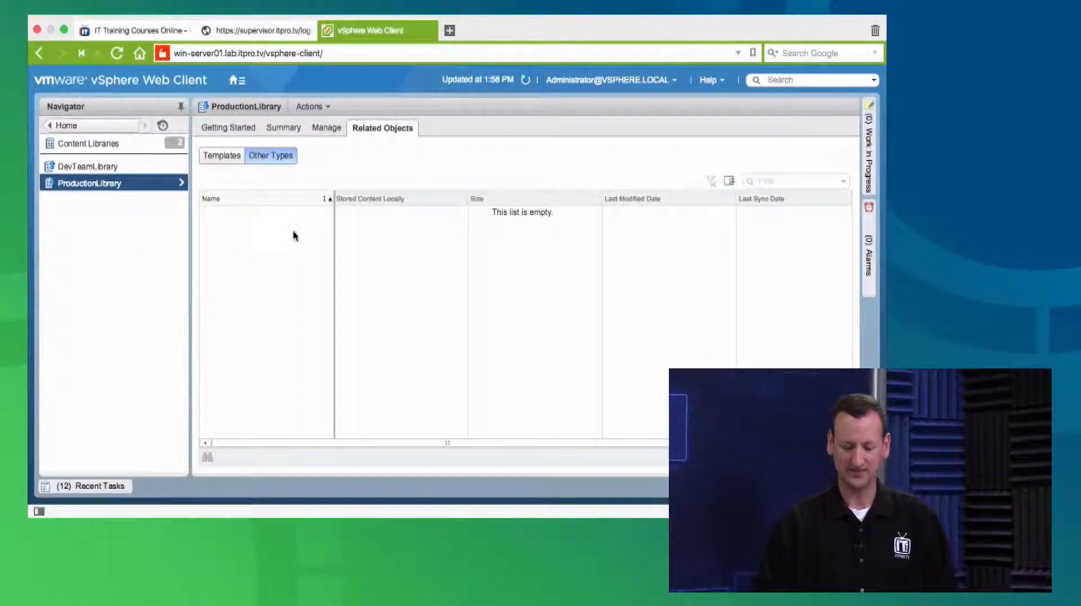
pyautogui.click(525, 81)
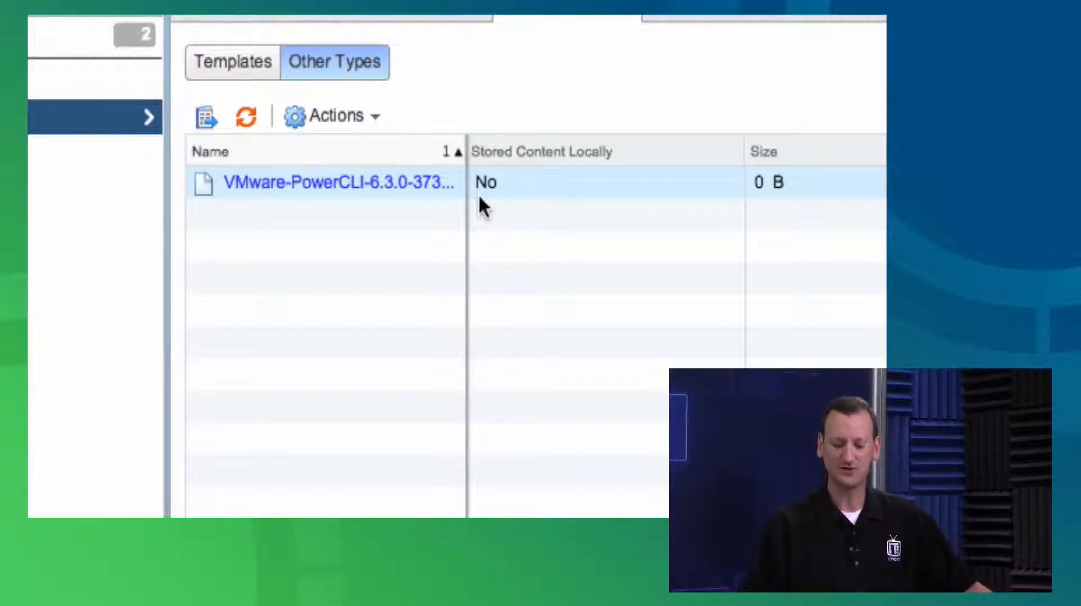
# Synchronize the VMware-PowerCLI-6.3.0 item in ProductionLibrary and refresh the list to check its locally stored content and size
pyautogui.click(553, 187)
pyautogui.click(362, 117)
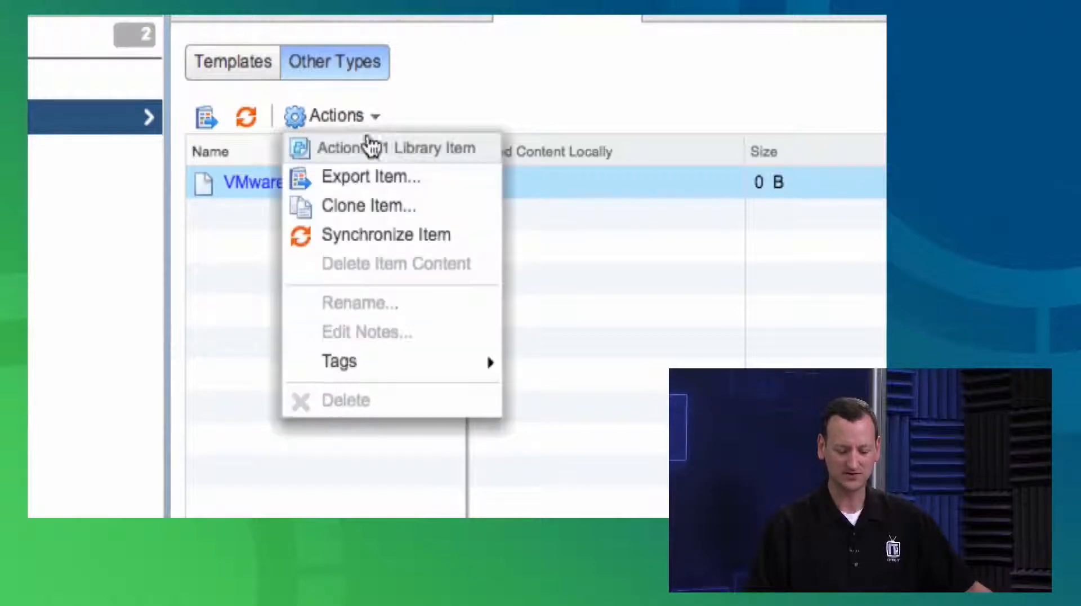
pyautogui.click(401, 235)
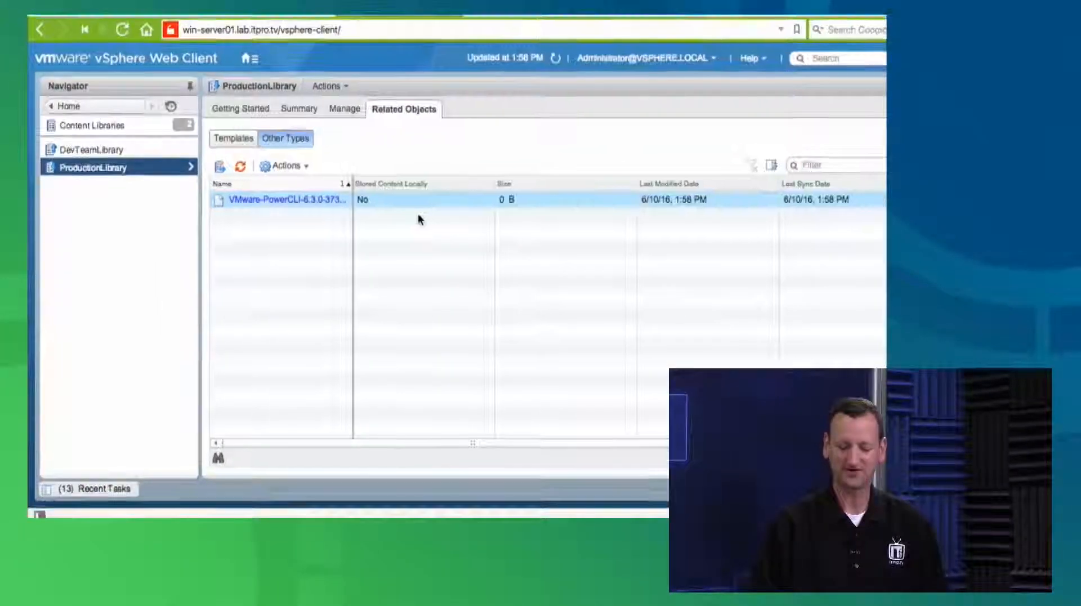
pyautogui.click(556, 58)
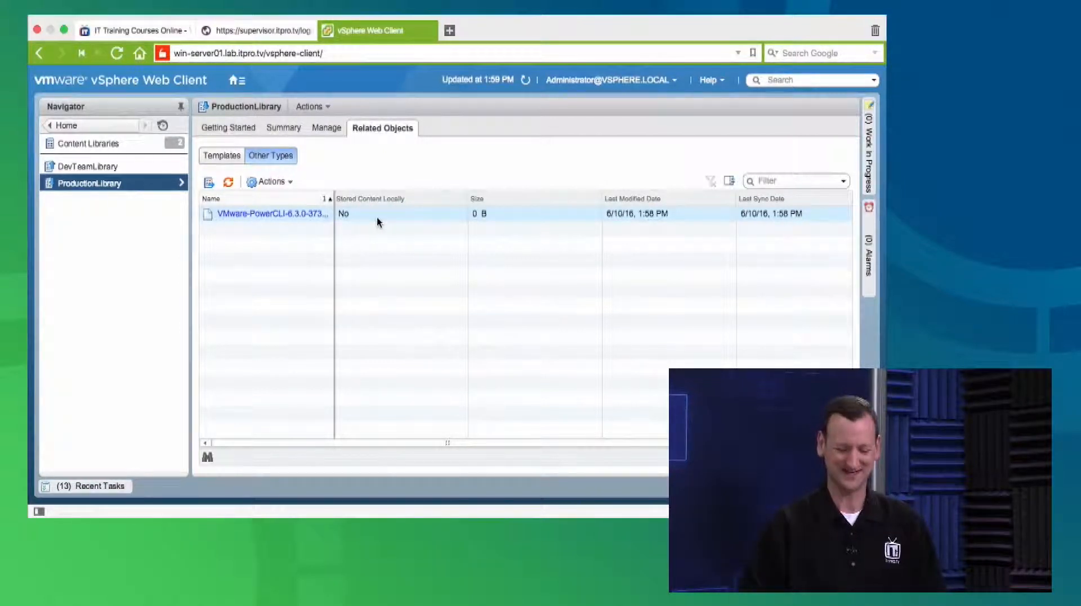
pyautogui.rightClick(304, 219)
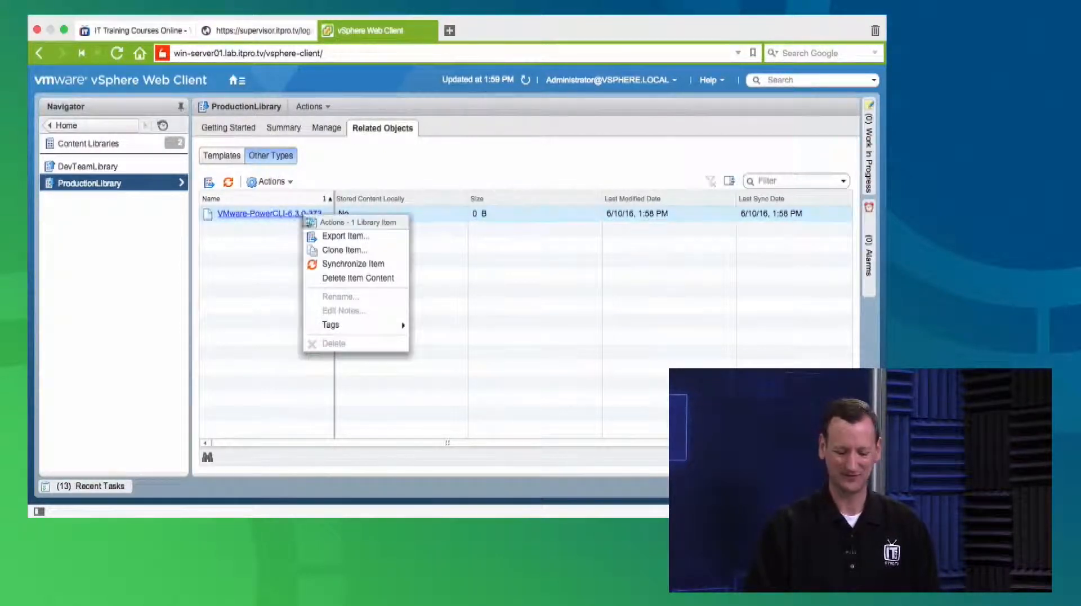
pyautogui.click(518, 306)
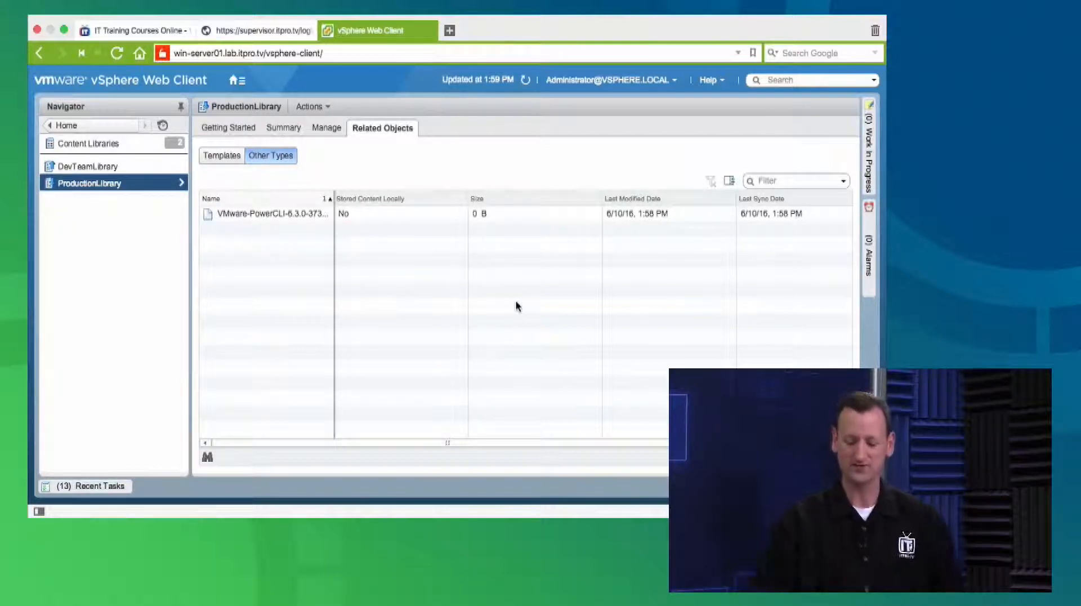
pyautogui.click(527, 83)
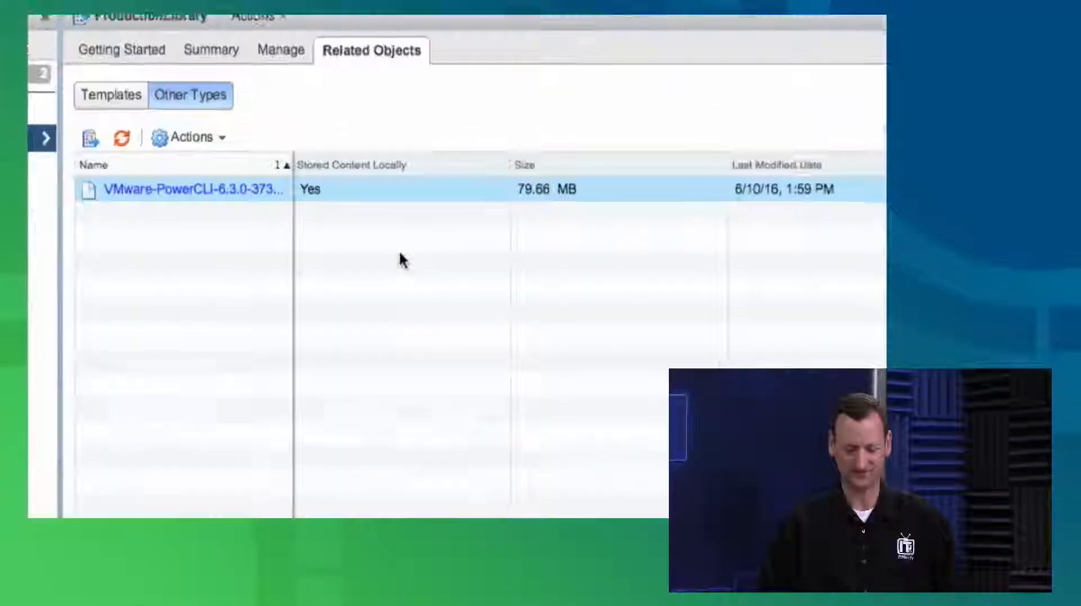